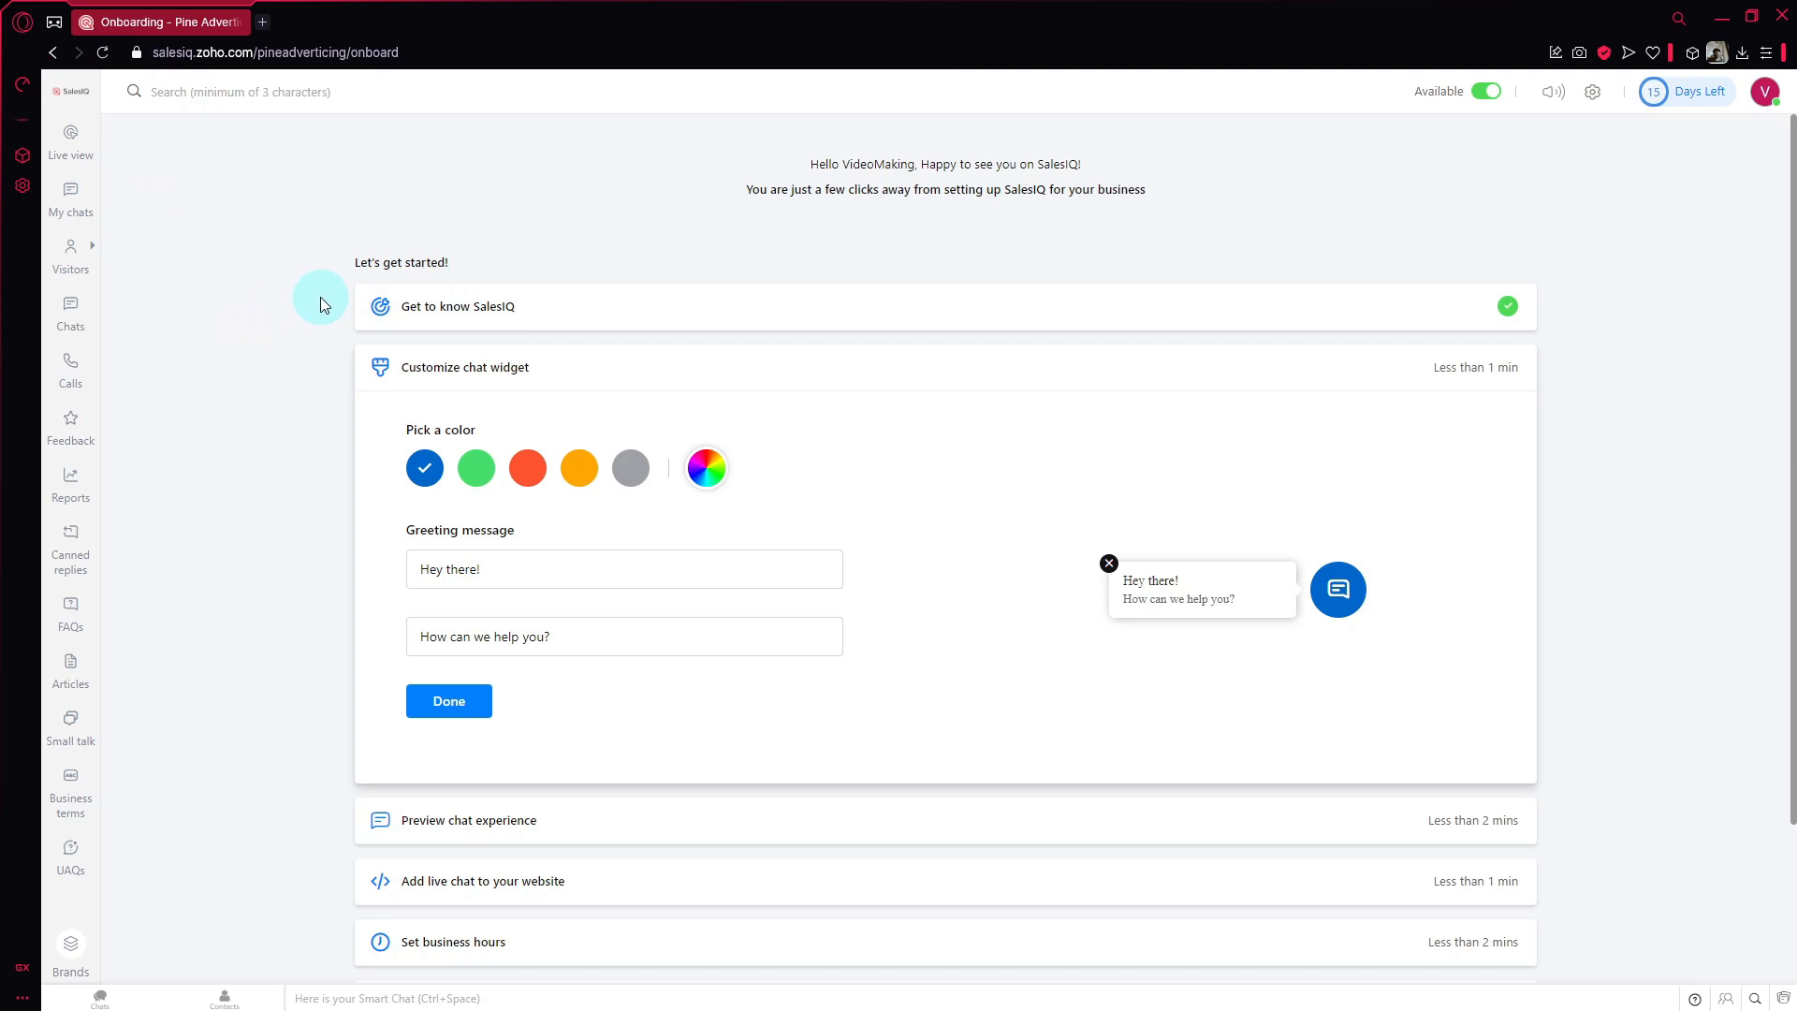
Step: Try the orange and red swatches for the chat widget, then choose the custom purple #c855e8
scroll(321, 296, "down", 2)
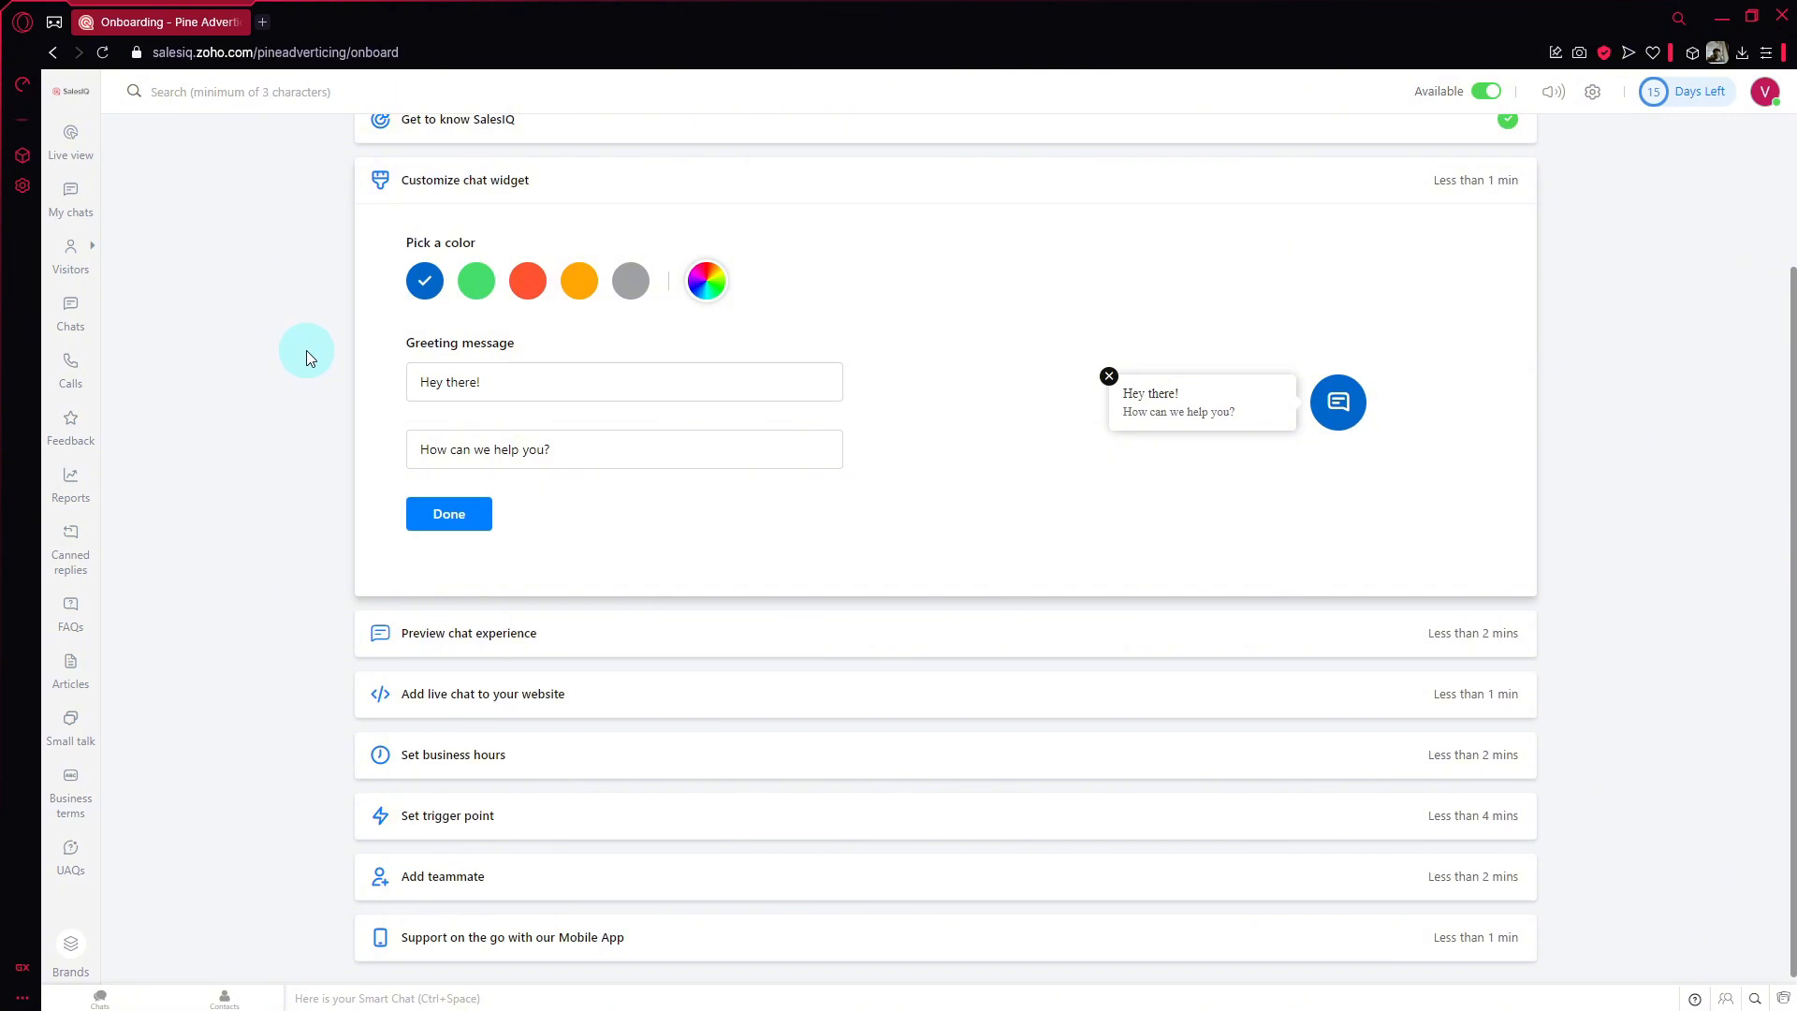
scroll(509, 446, "up", 2)
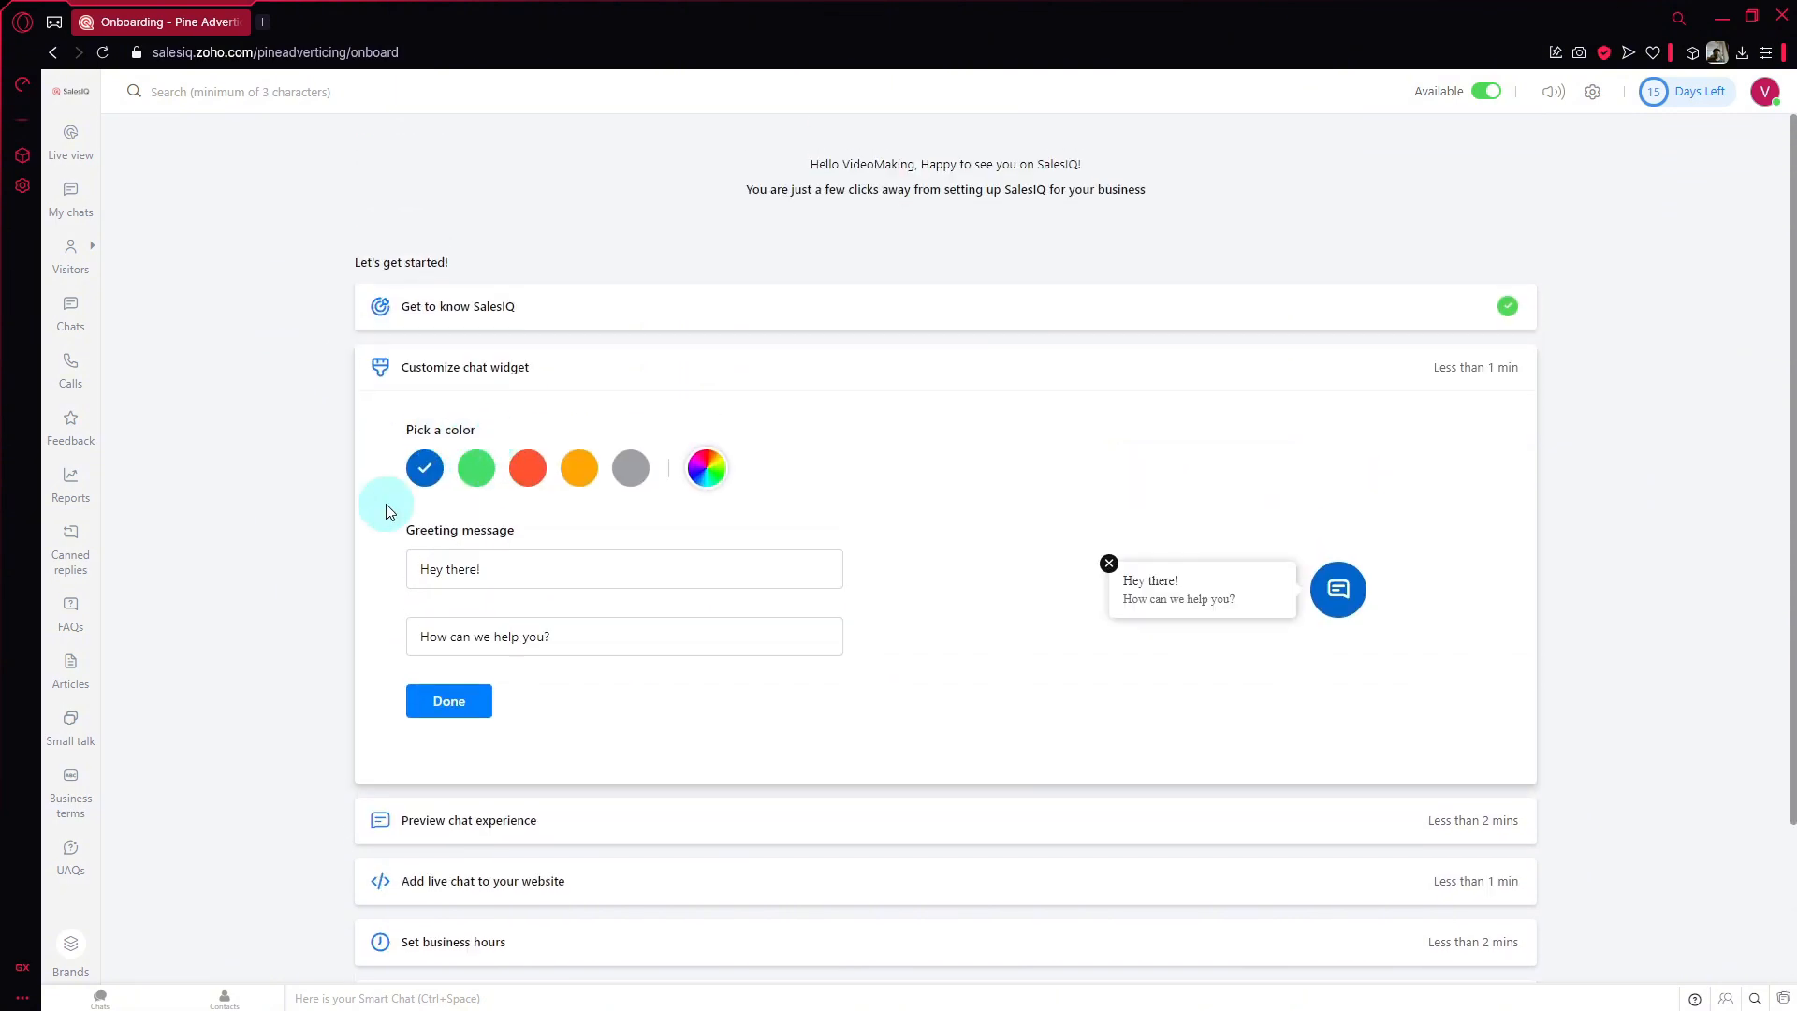
scroll(433, 693, "down", 2)
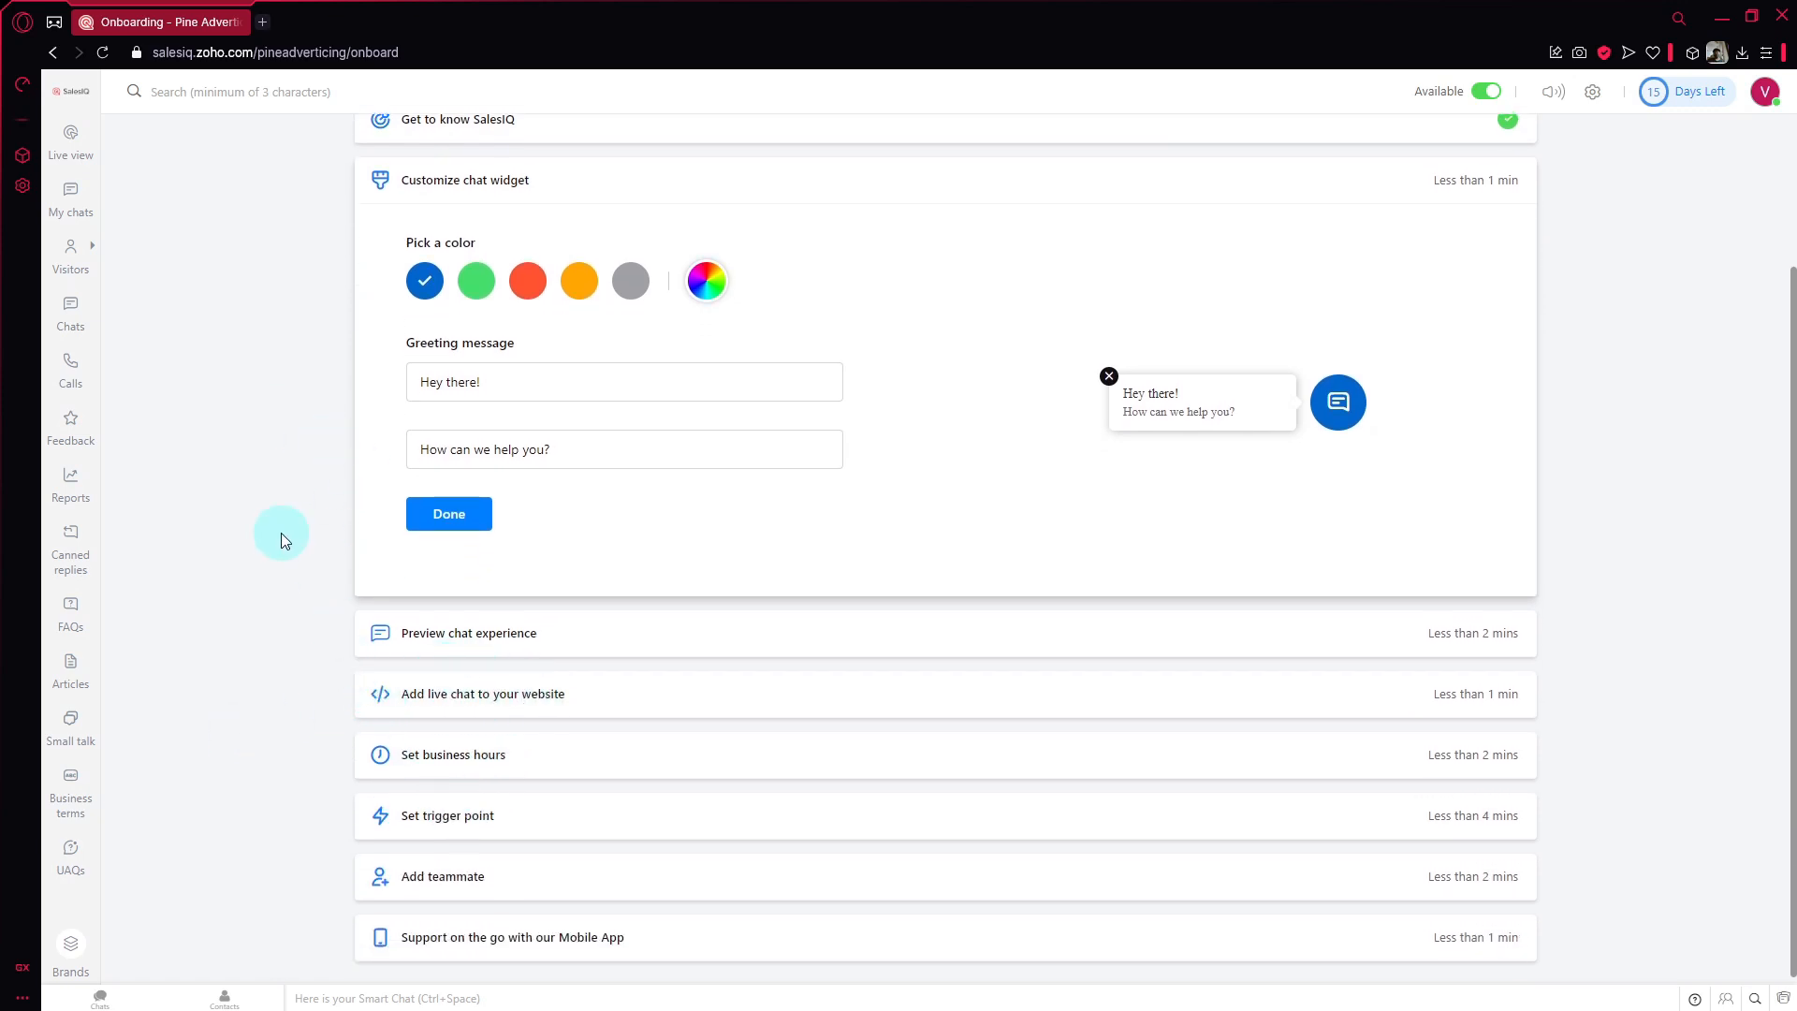
scroll(522, 934, "up", 1)
scroll(419, 711, "down", 1)
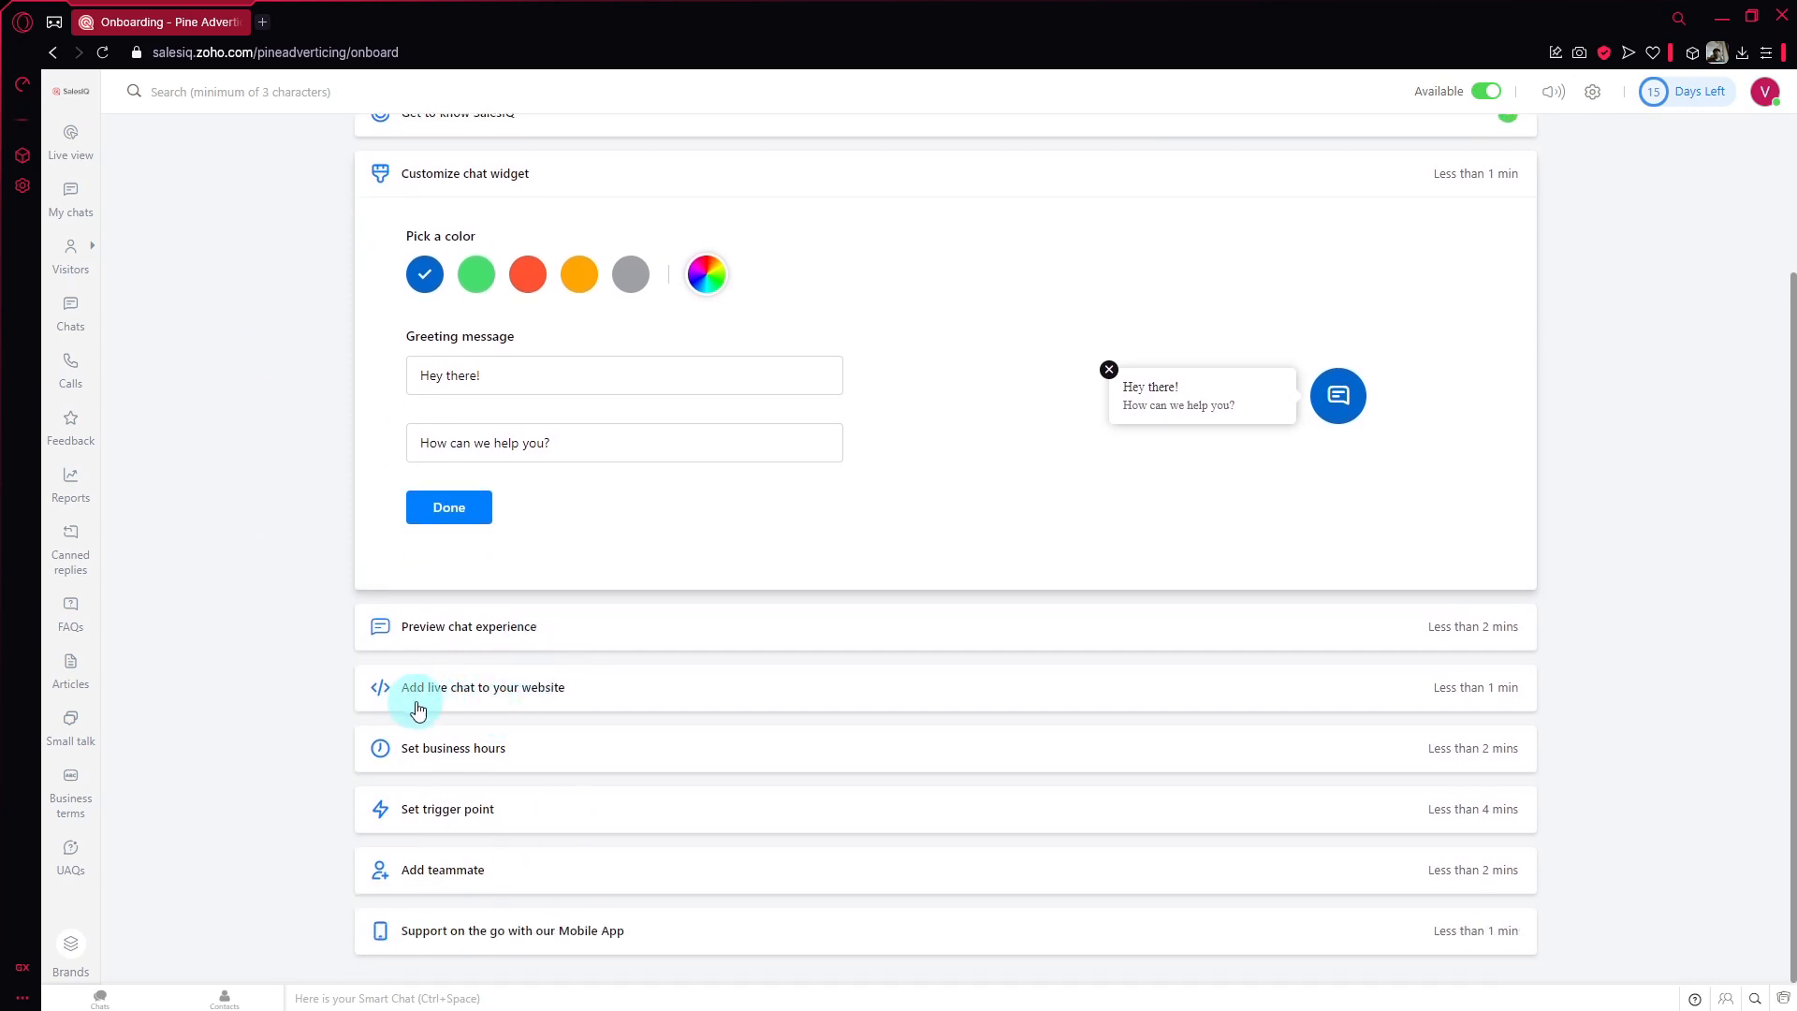
scroll(286, 558, "up", 2)
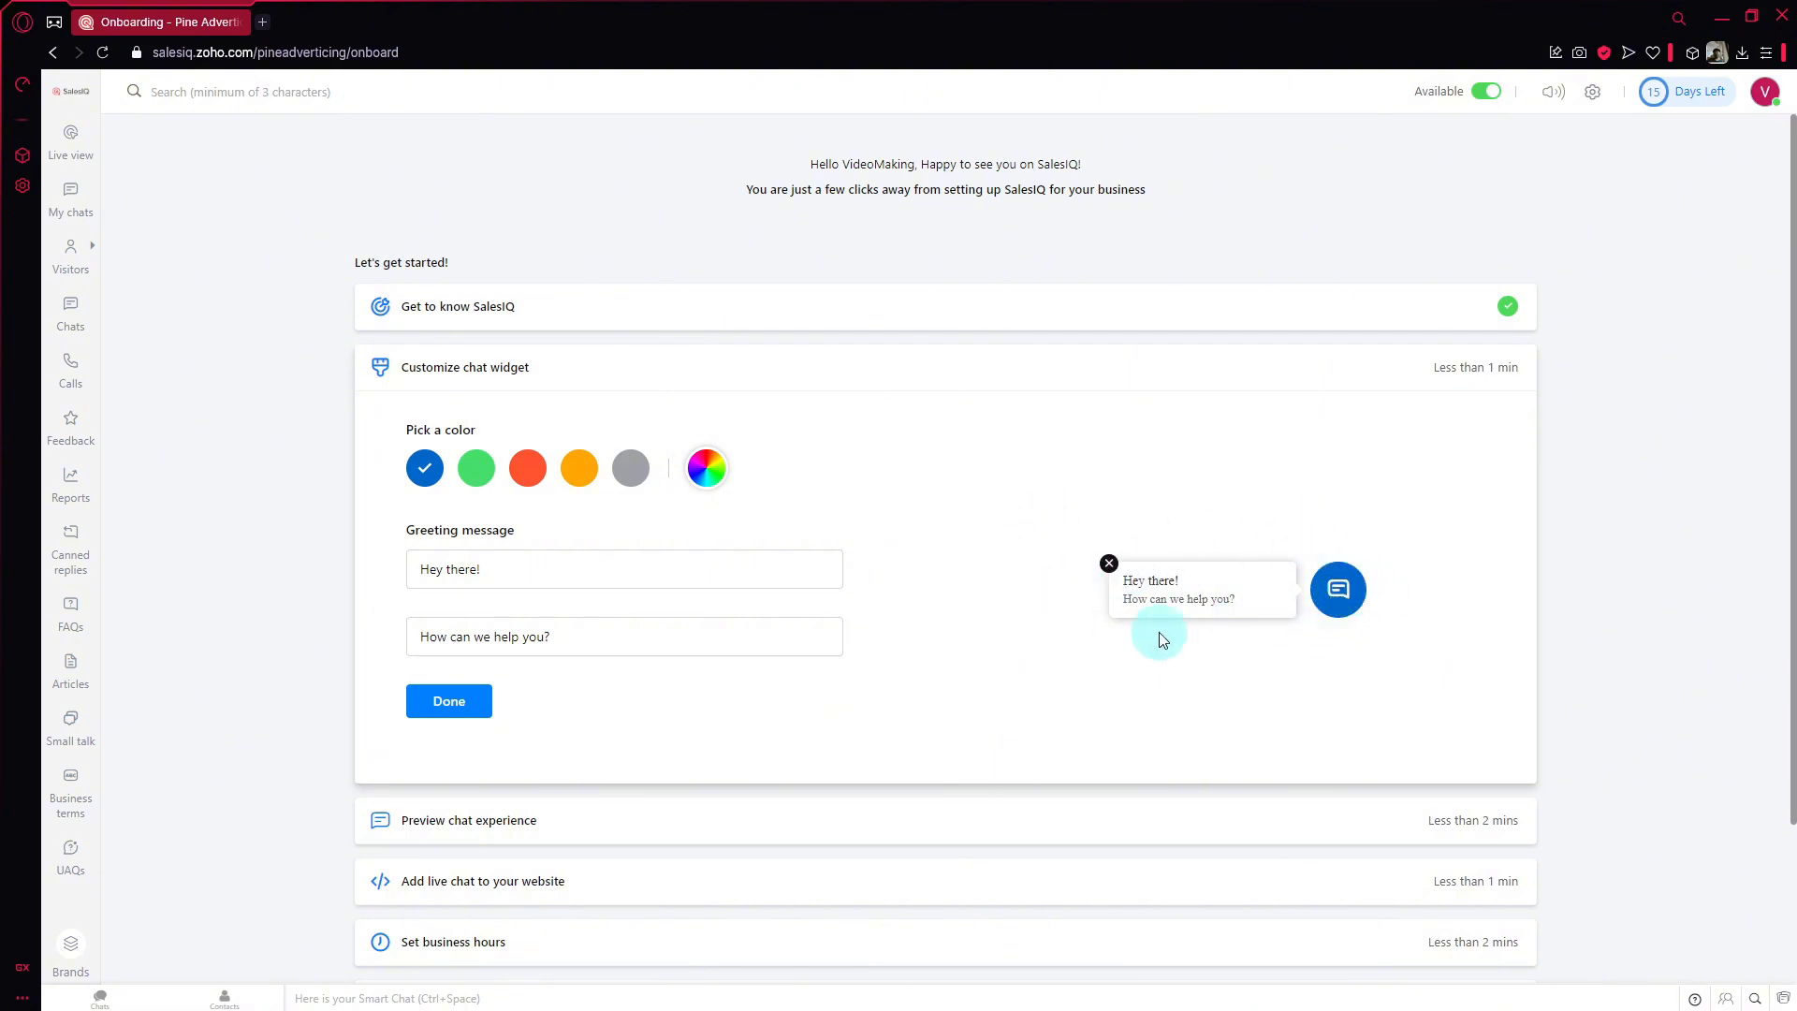
left_click(577, 475)
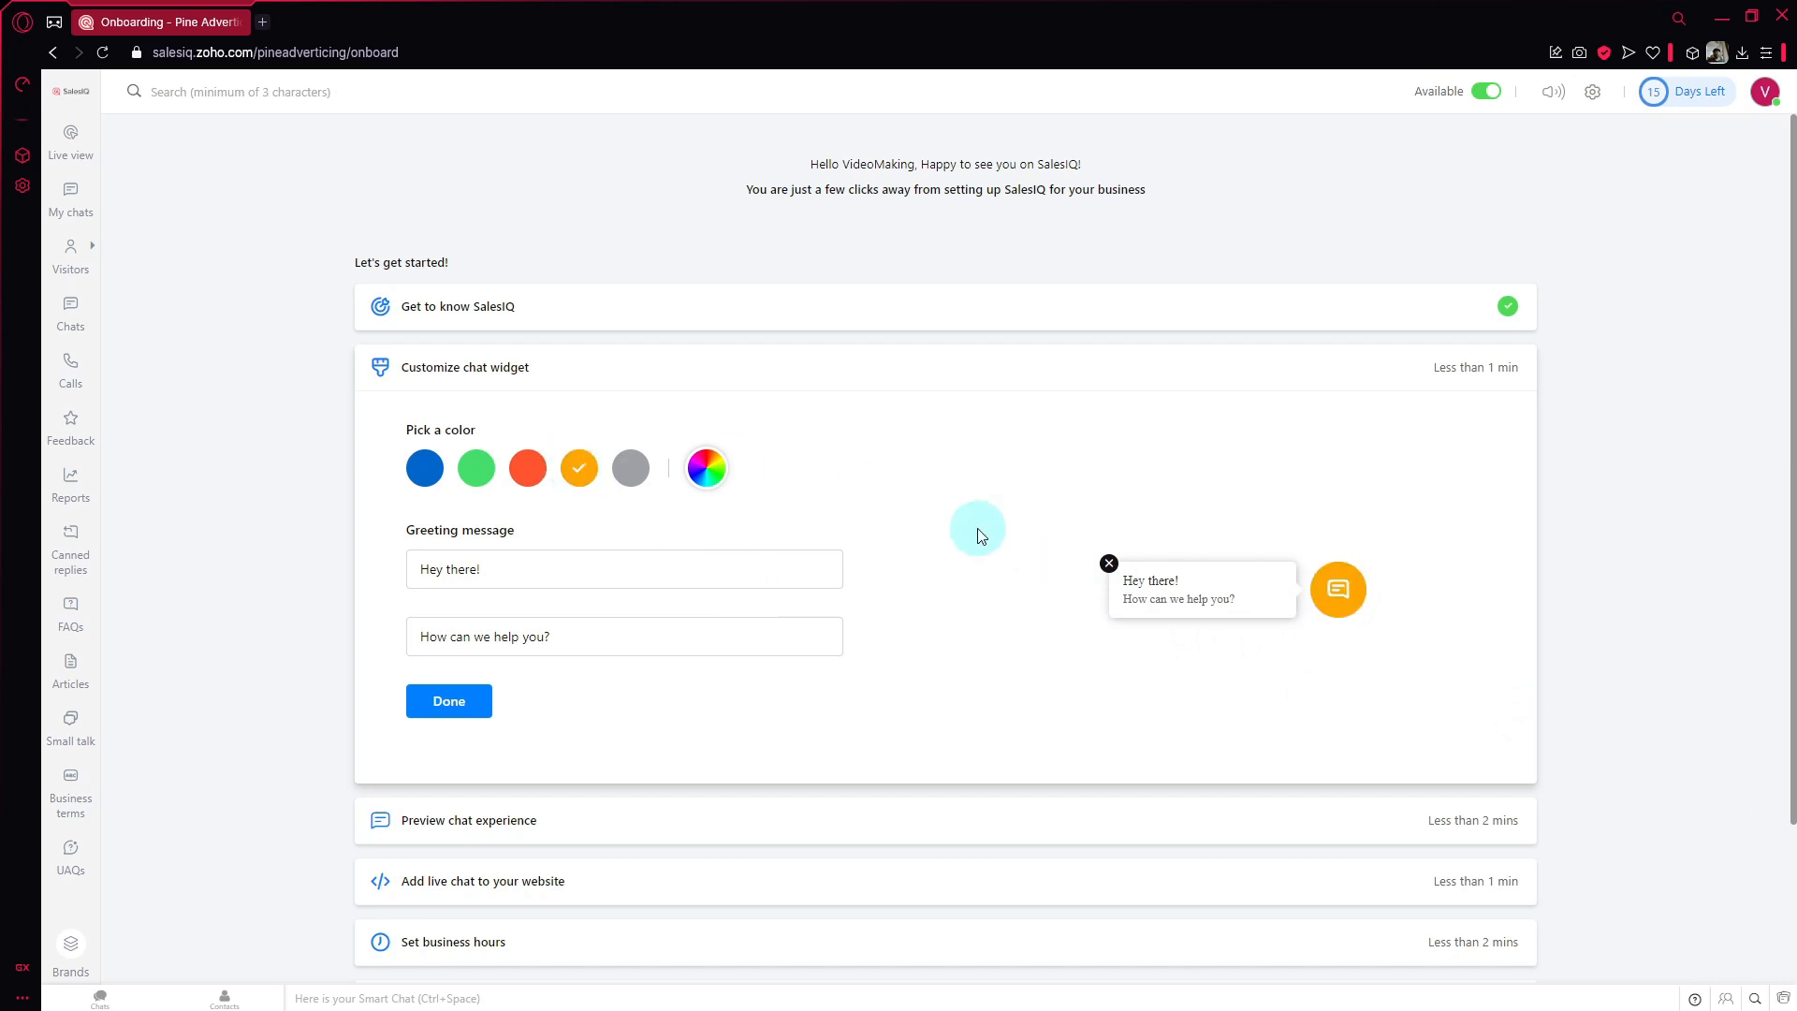
left_click(524, 475)
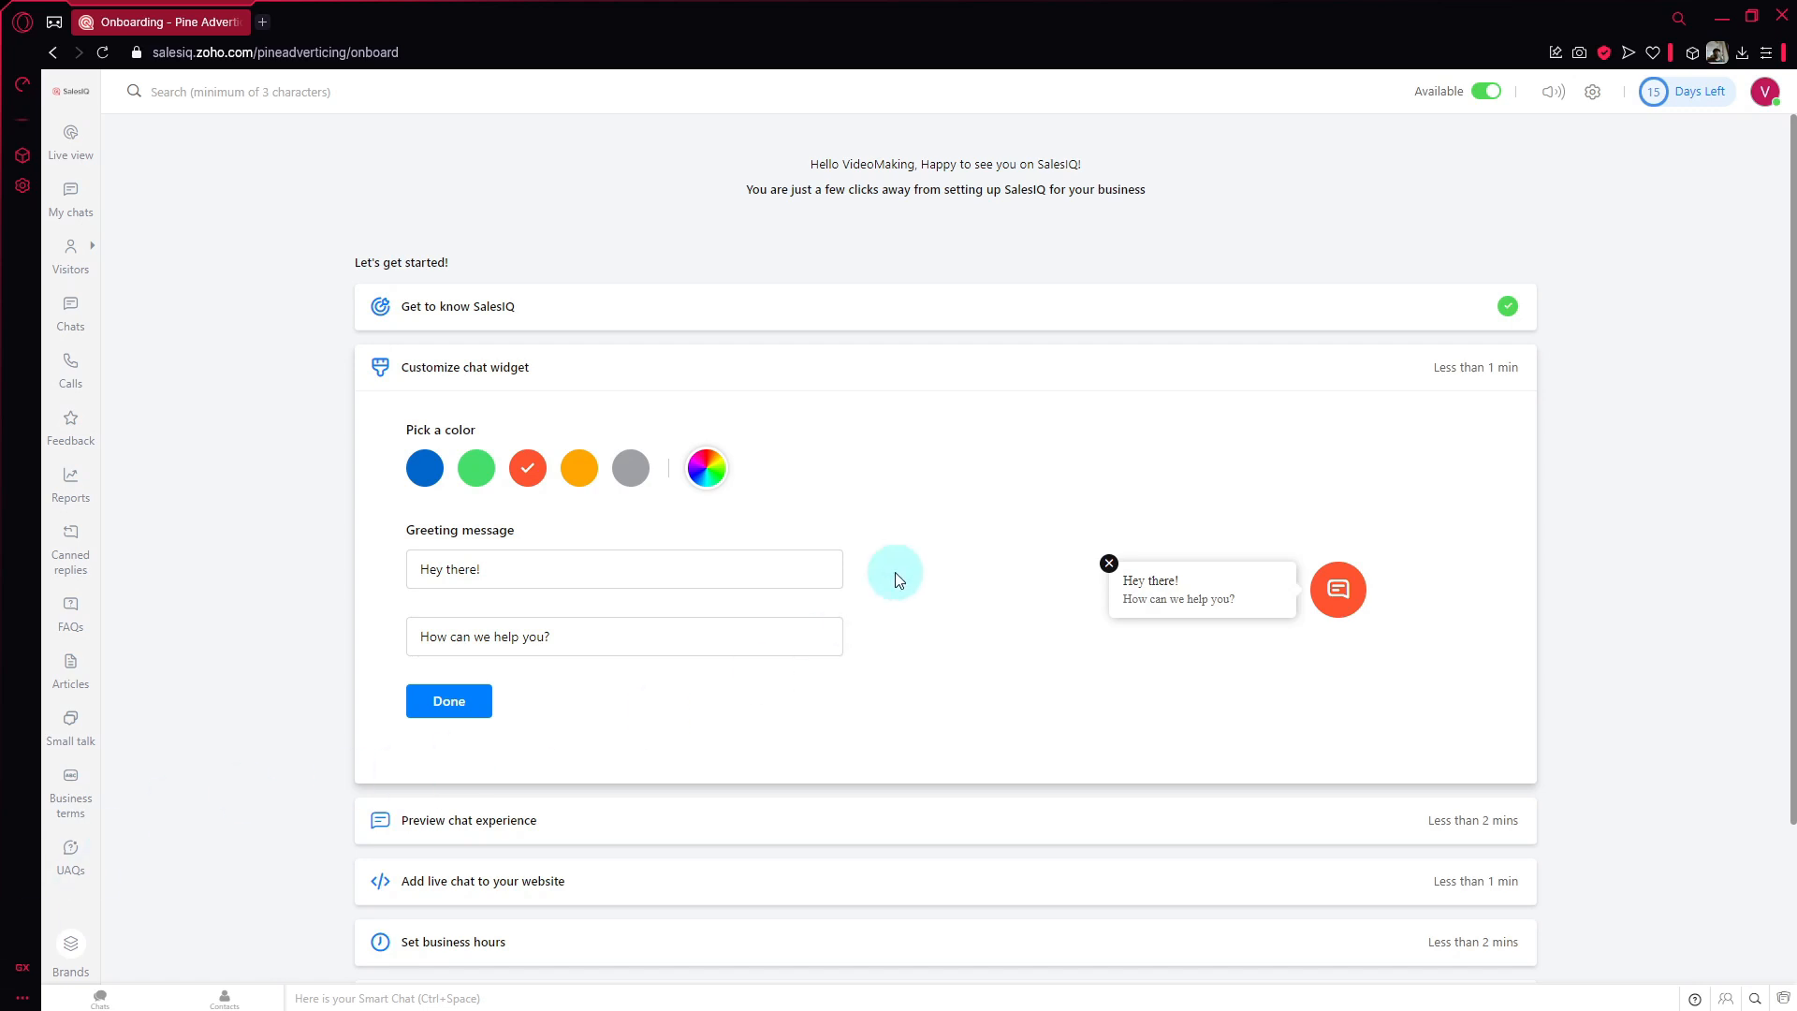
left_click(707, 468)
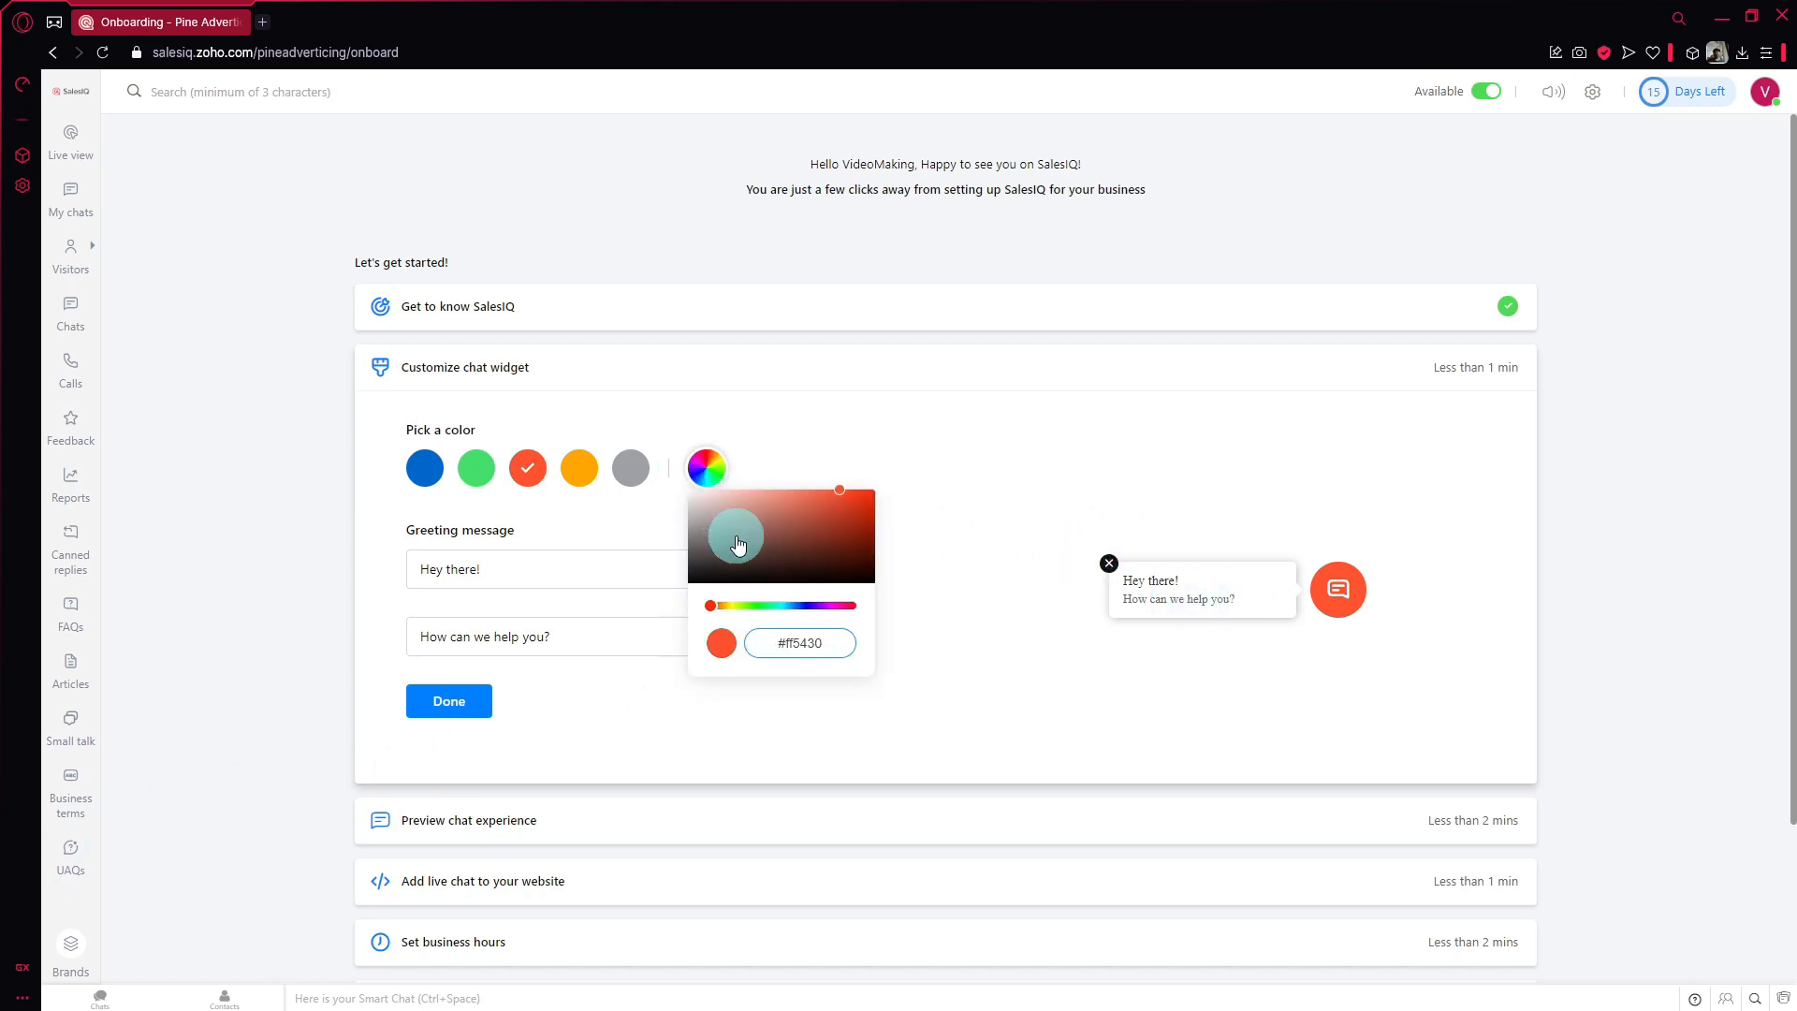
left_click(830, 607)
mouse_move(835, 614)
left_mouse_down()
mouse_move(774, 574)
mouse_move(833, 595)
mouse_move(779, 524)
mouse_move(840, 505)
mouse_move(808, 500)
left_mouse_up()
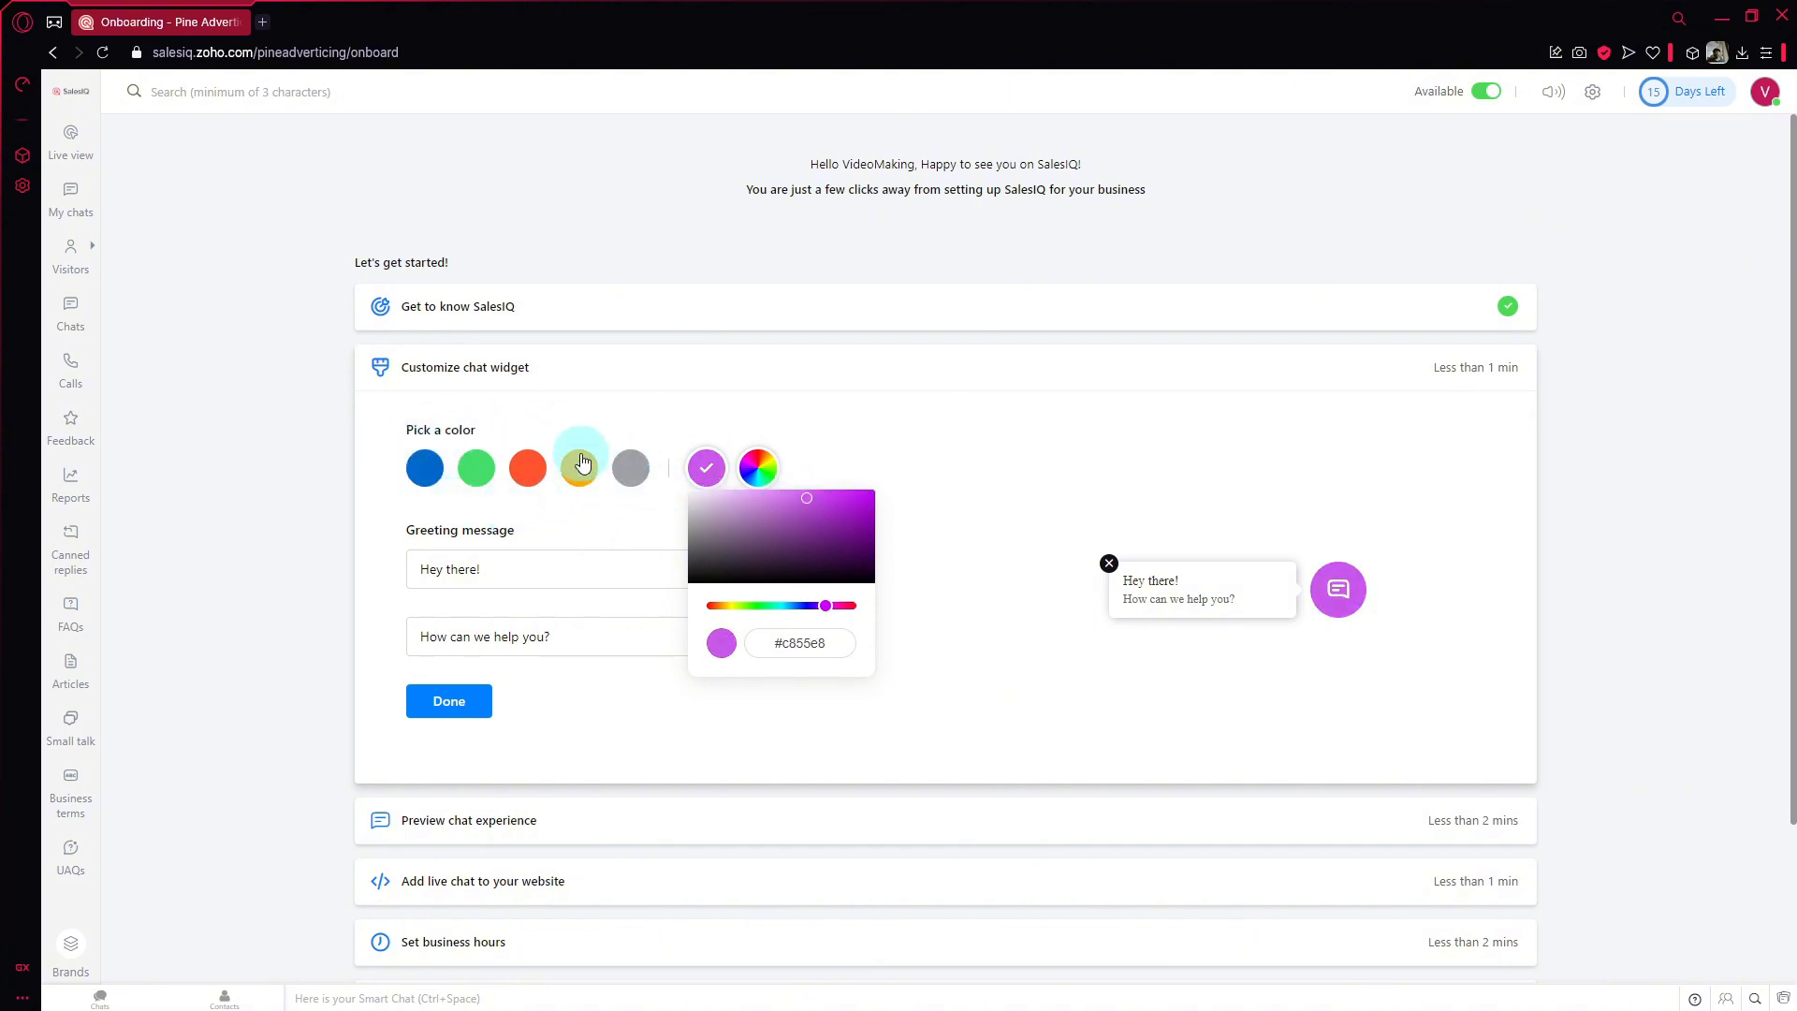
Step: Change the greeting message's second line to "What can I do for you today?" and save the widget customization
left_click(562, 566)
left_click_drag(573, 569, 277, 584)
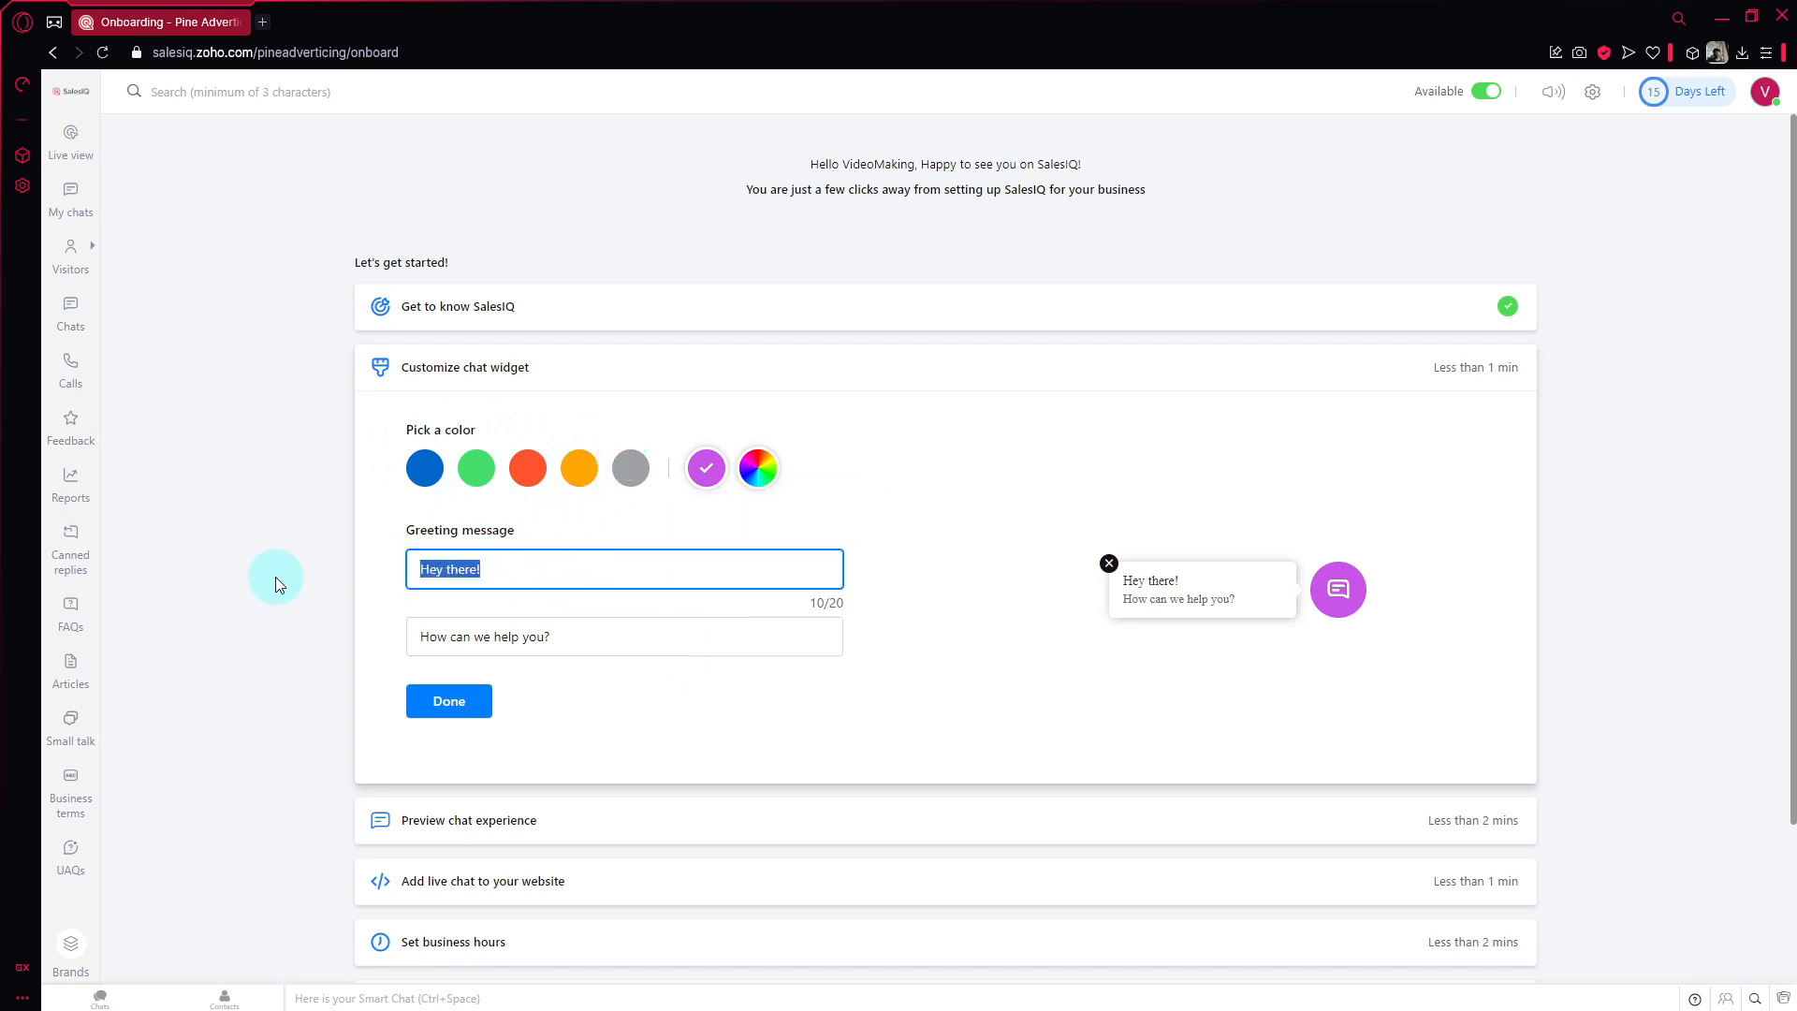
left_click(606, 633)
left_click_drag(606, 632, 442, 635)
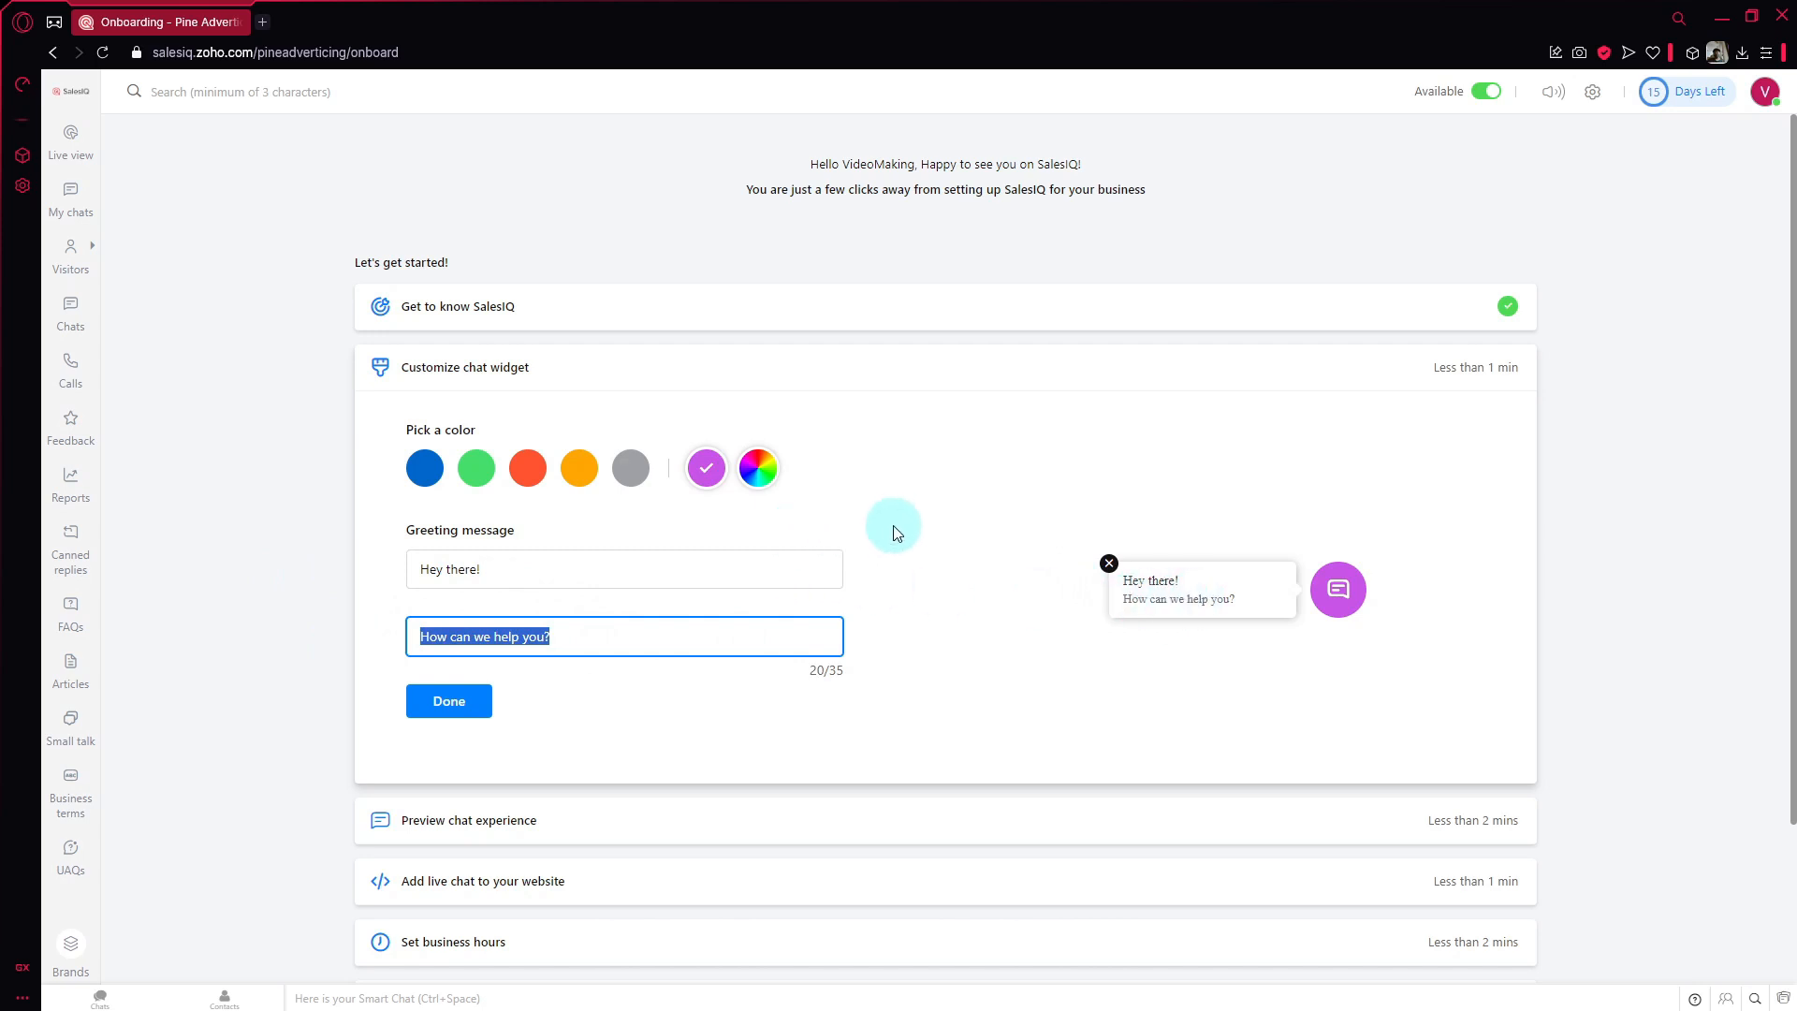
type("Wh")
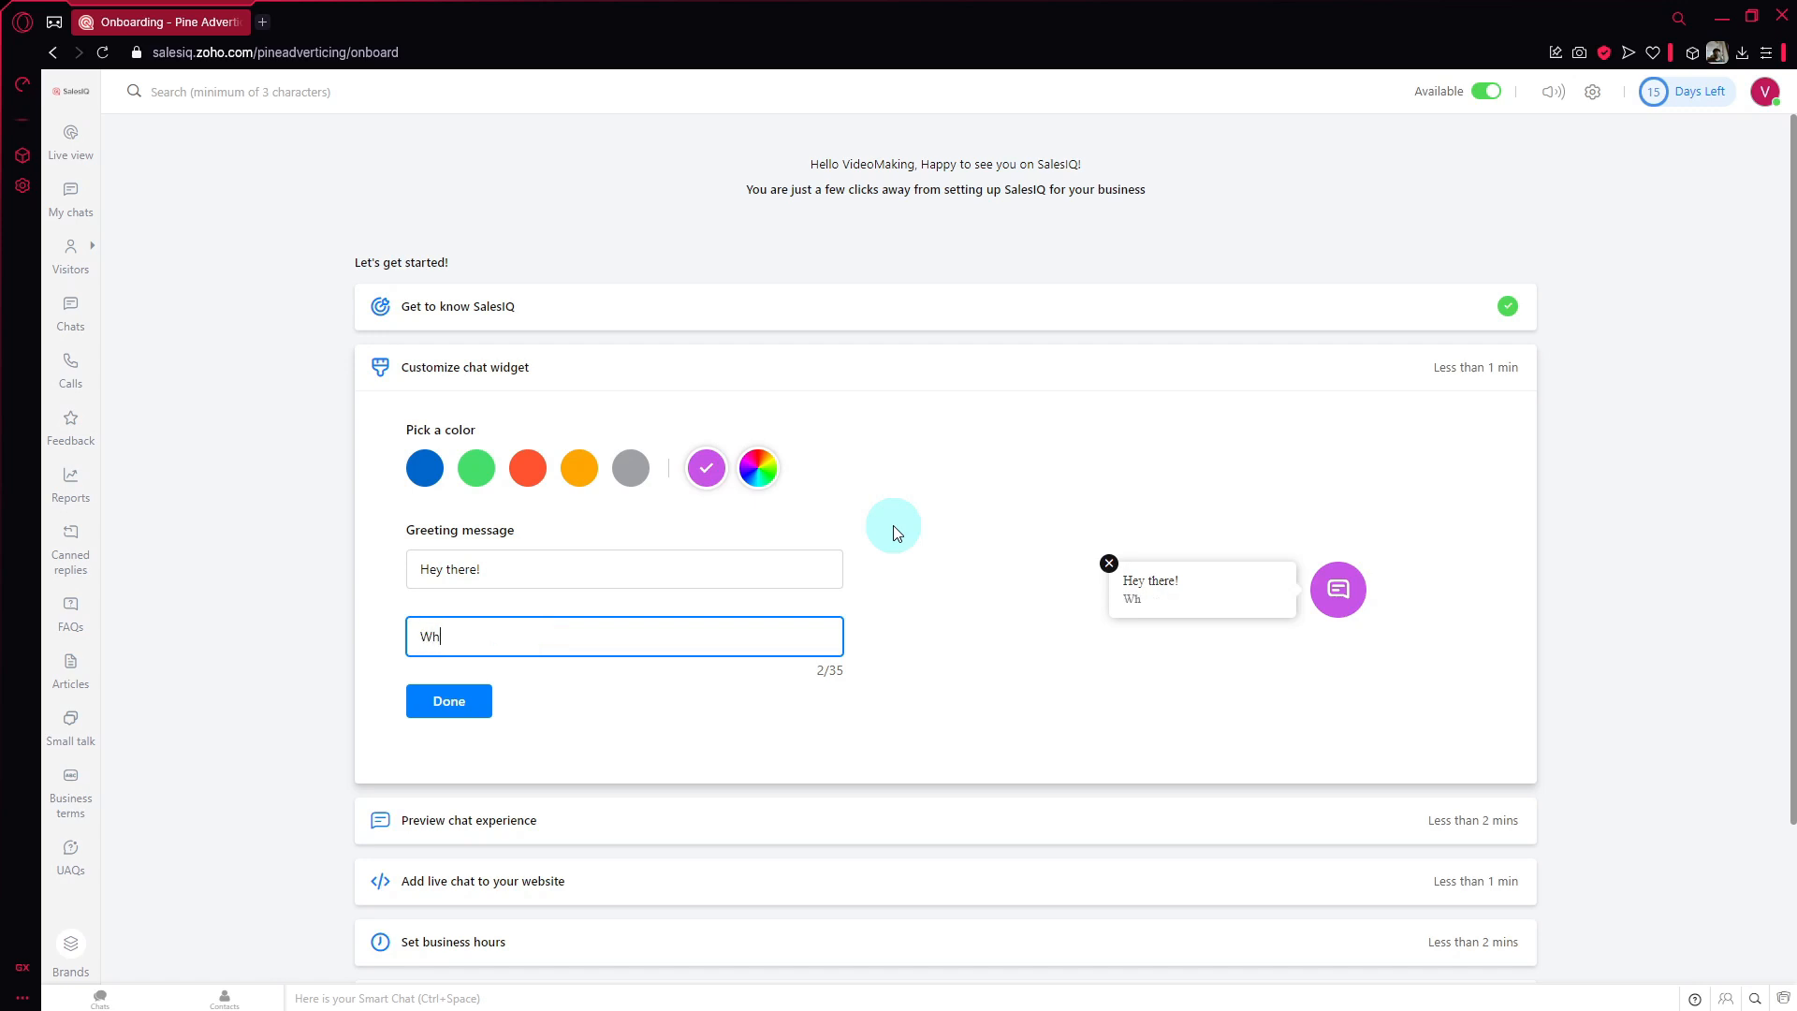
type("at can i do for you today?")
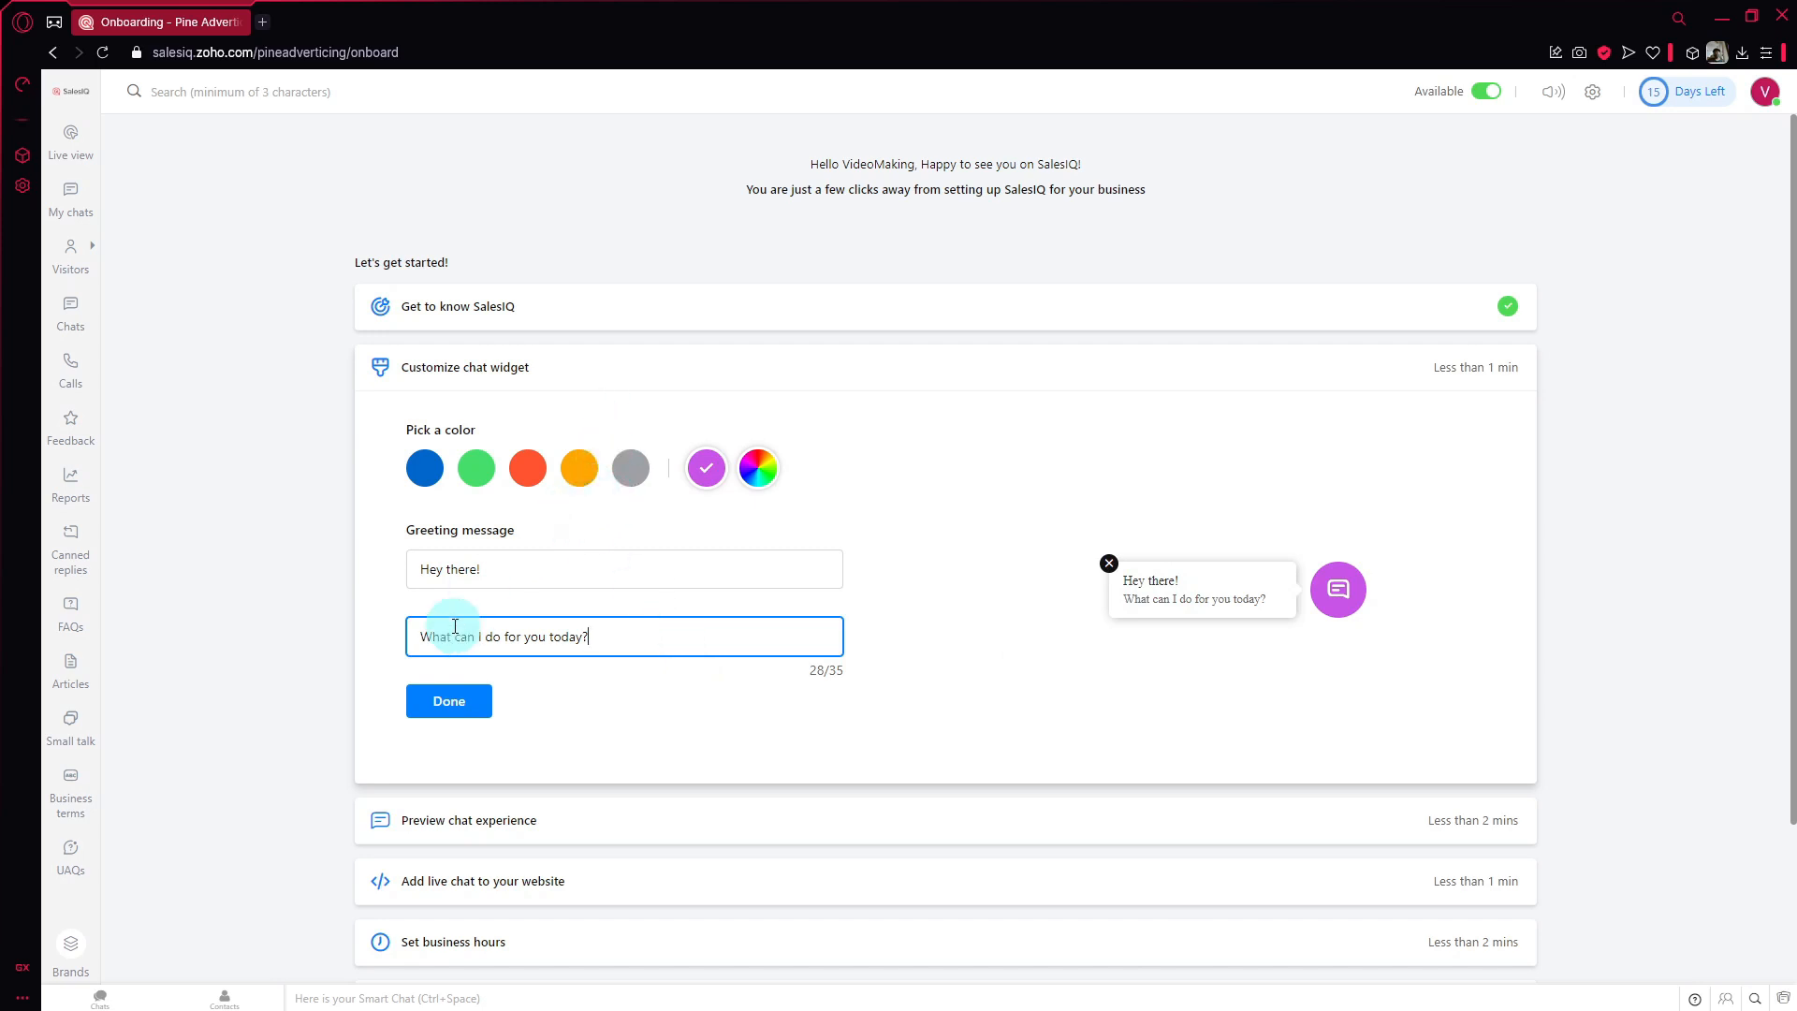
left_click(468, 721)
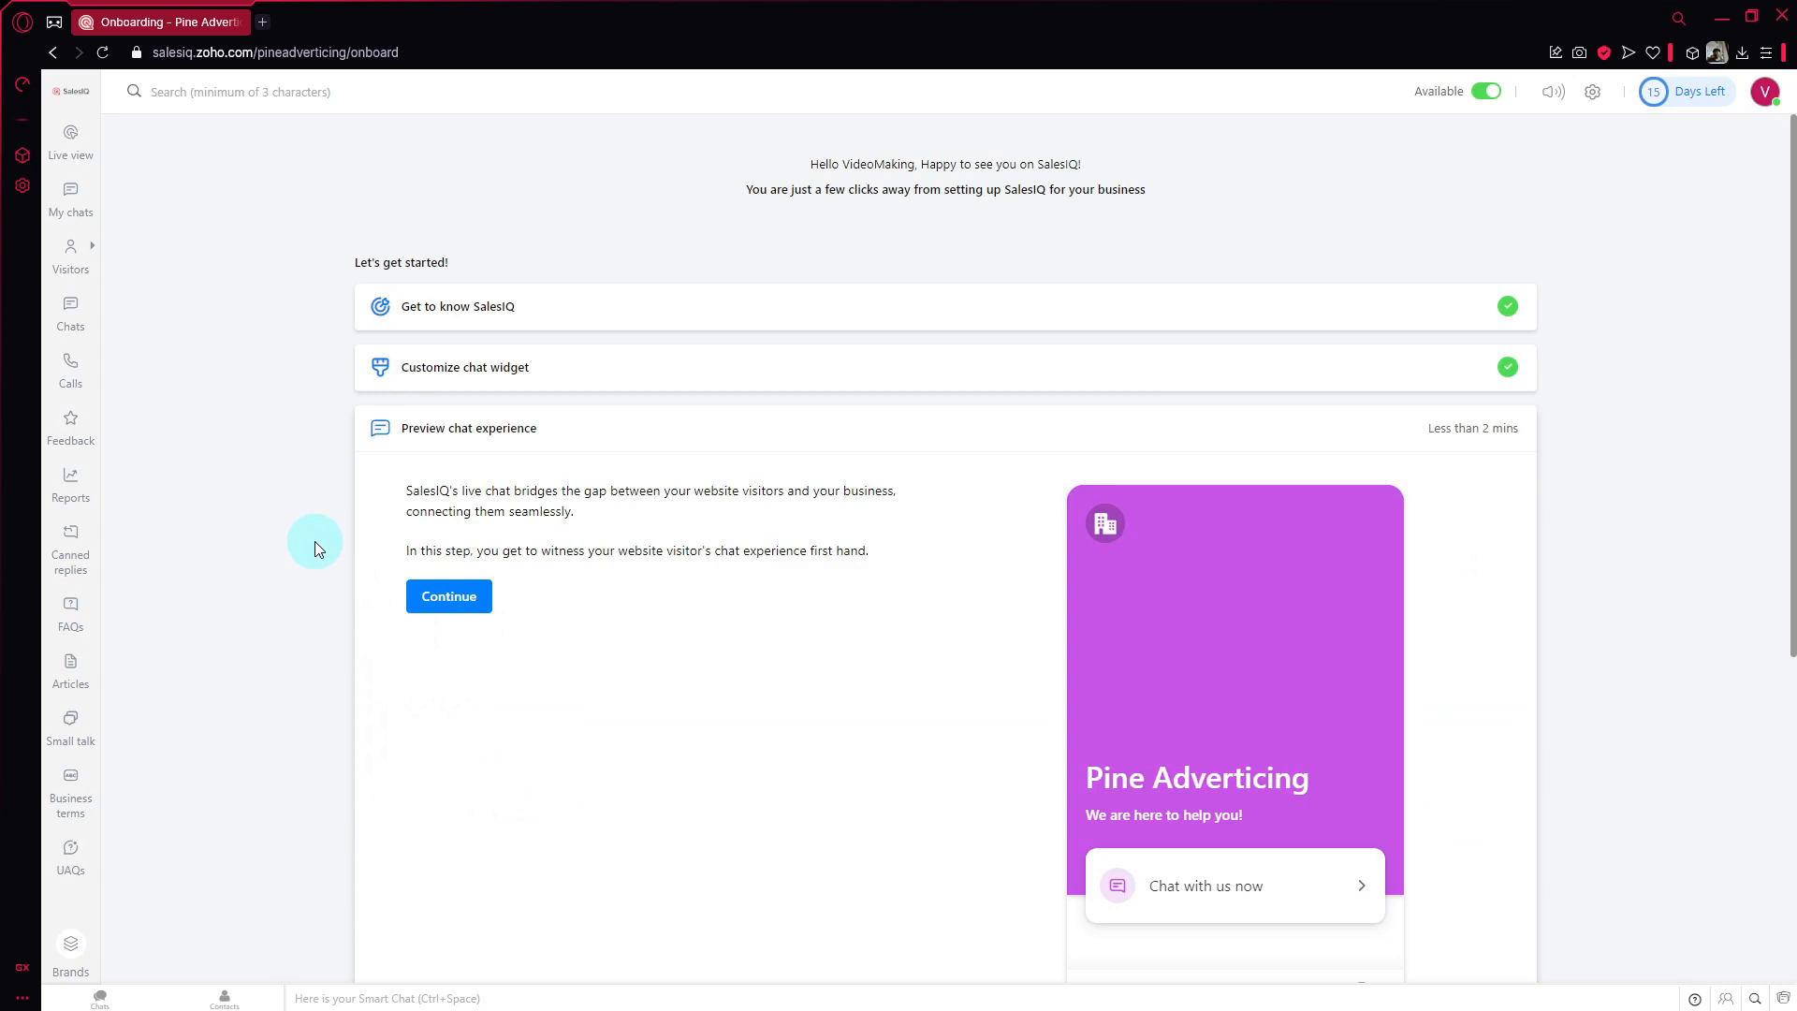
Step: Start the visitor chat preview, send "Hi, I have a question.", skip the name request and close the preview
scroll(315, 542, "down", 3)
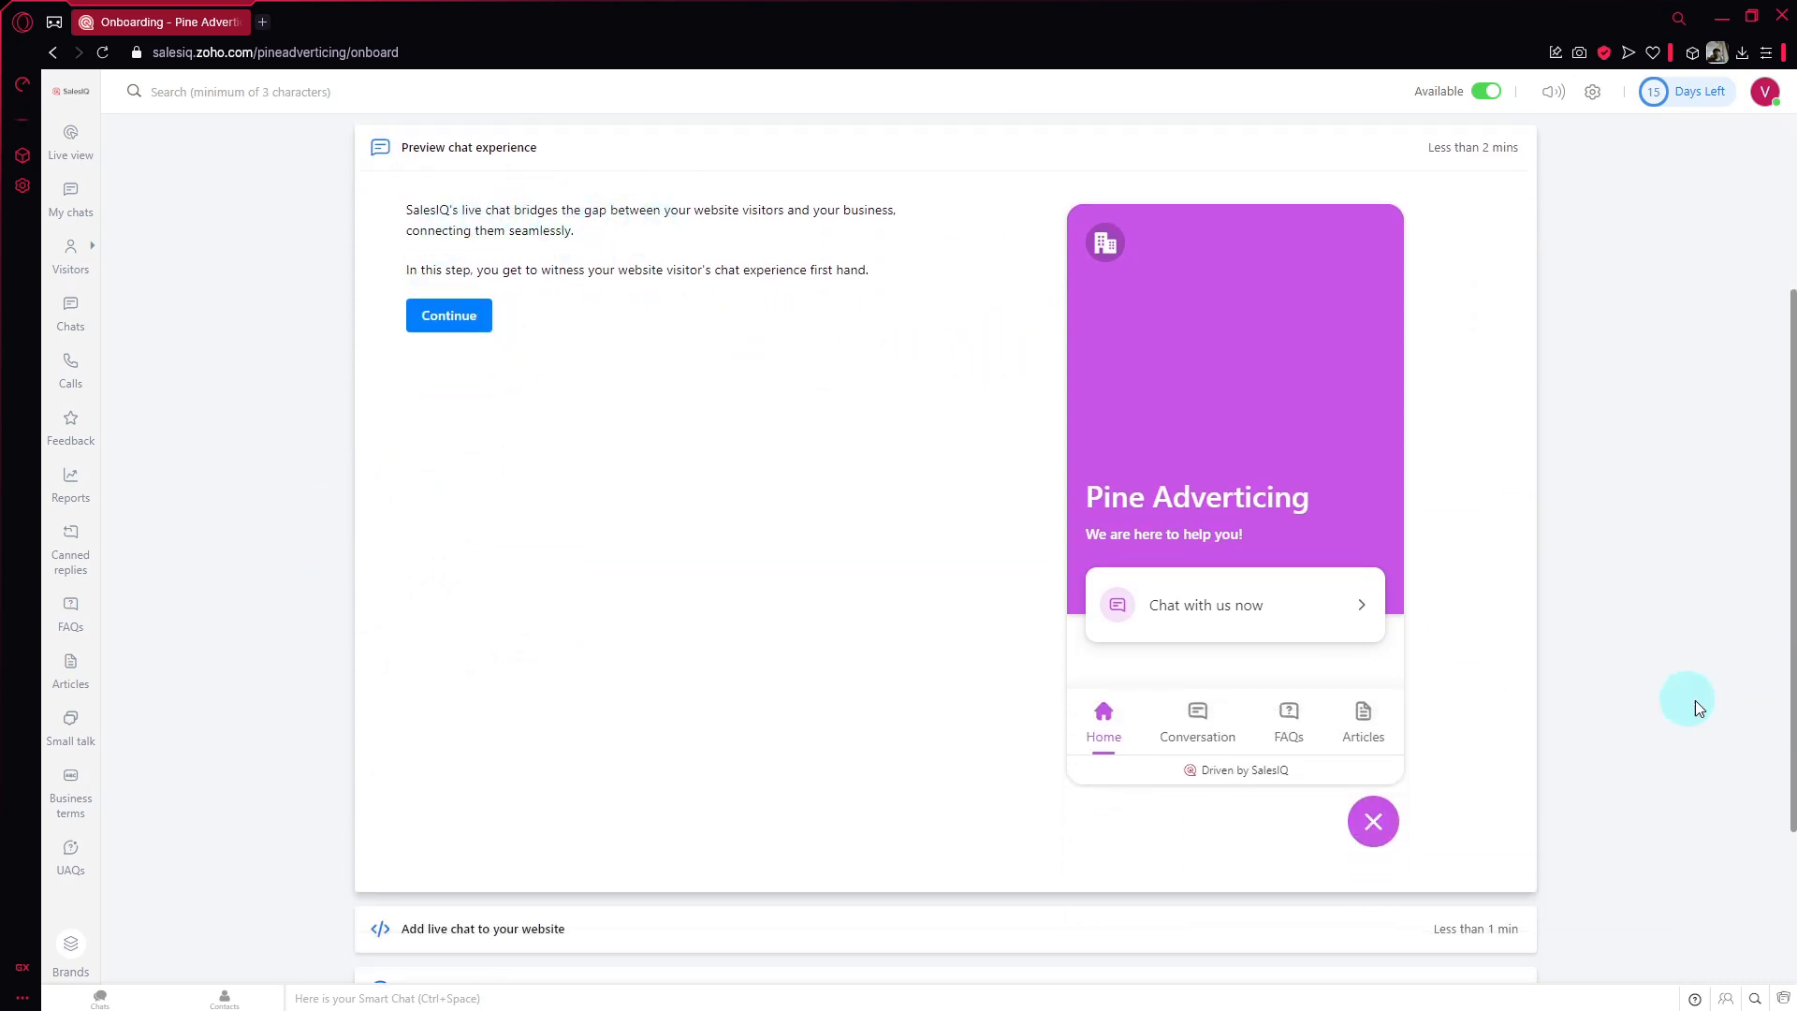
left_click(479, 320)
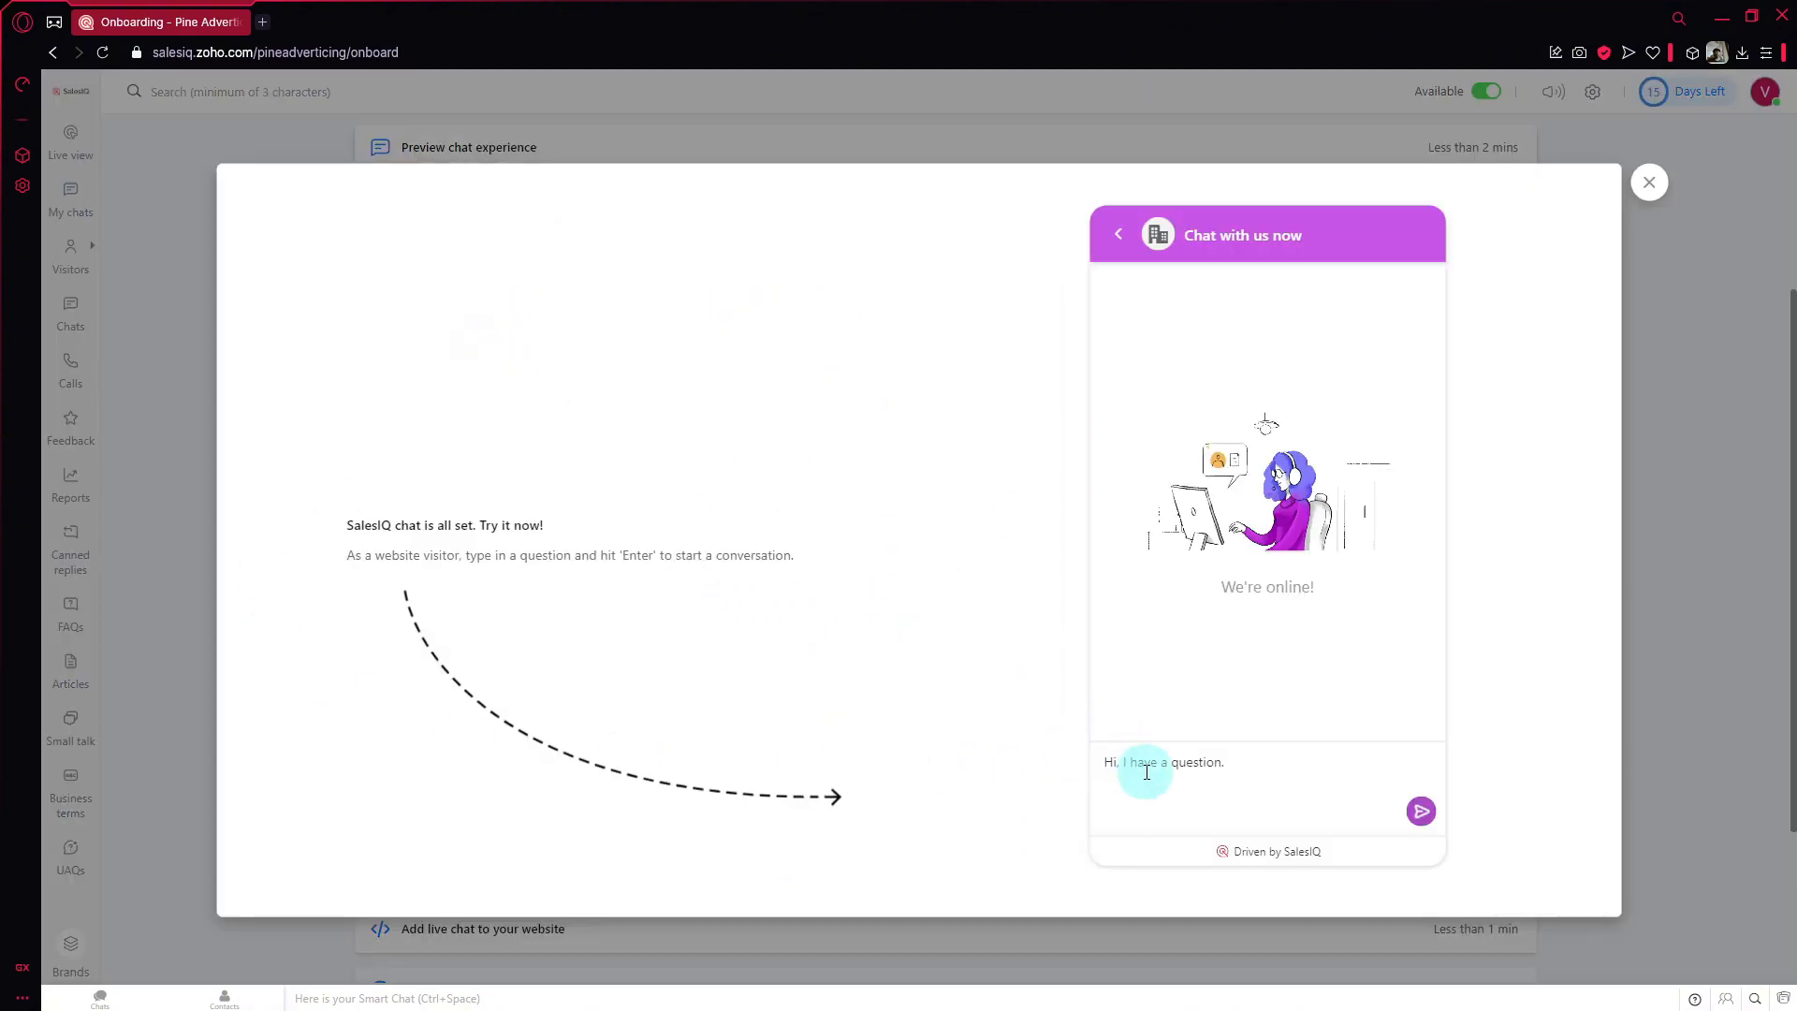
left_click_drag(1235, 758, 1065, 751)
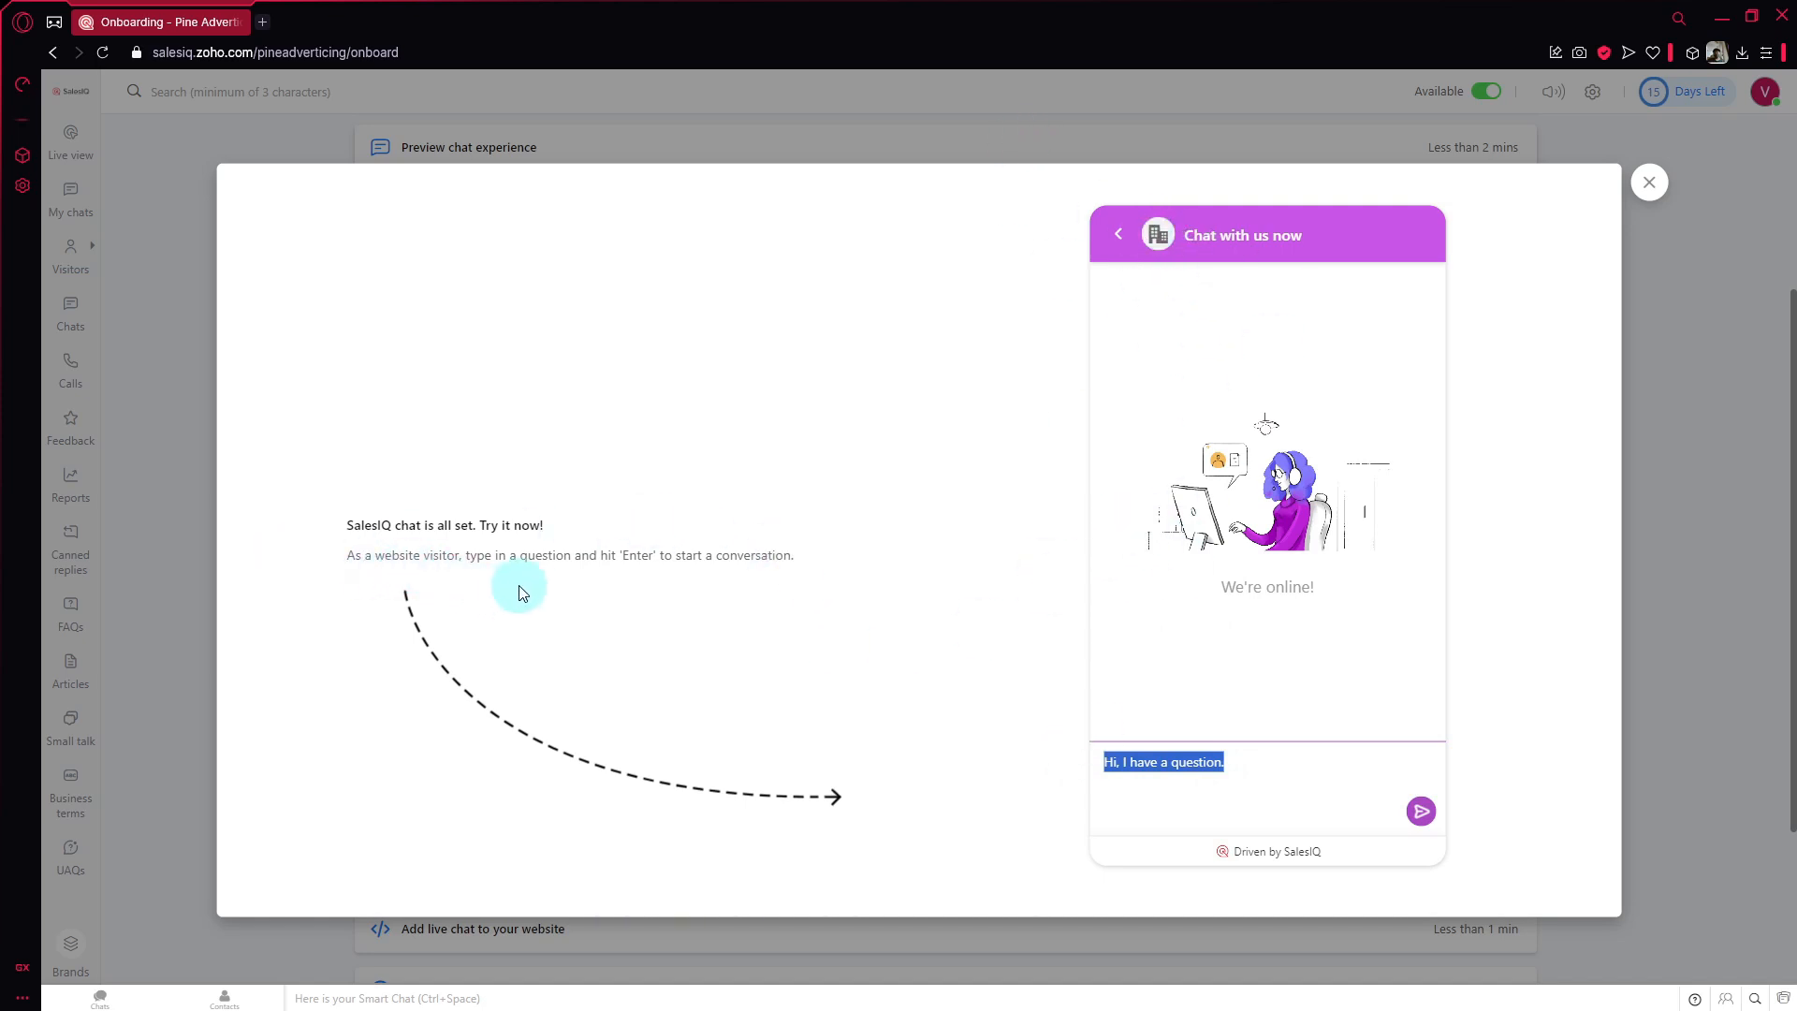
left_click(1307, 767)
left_click(1422, 810)
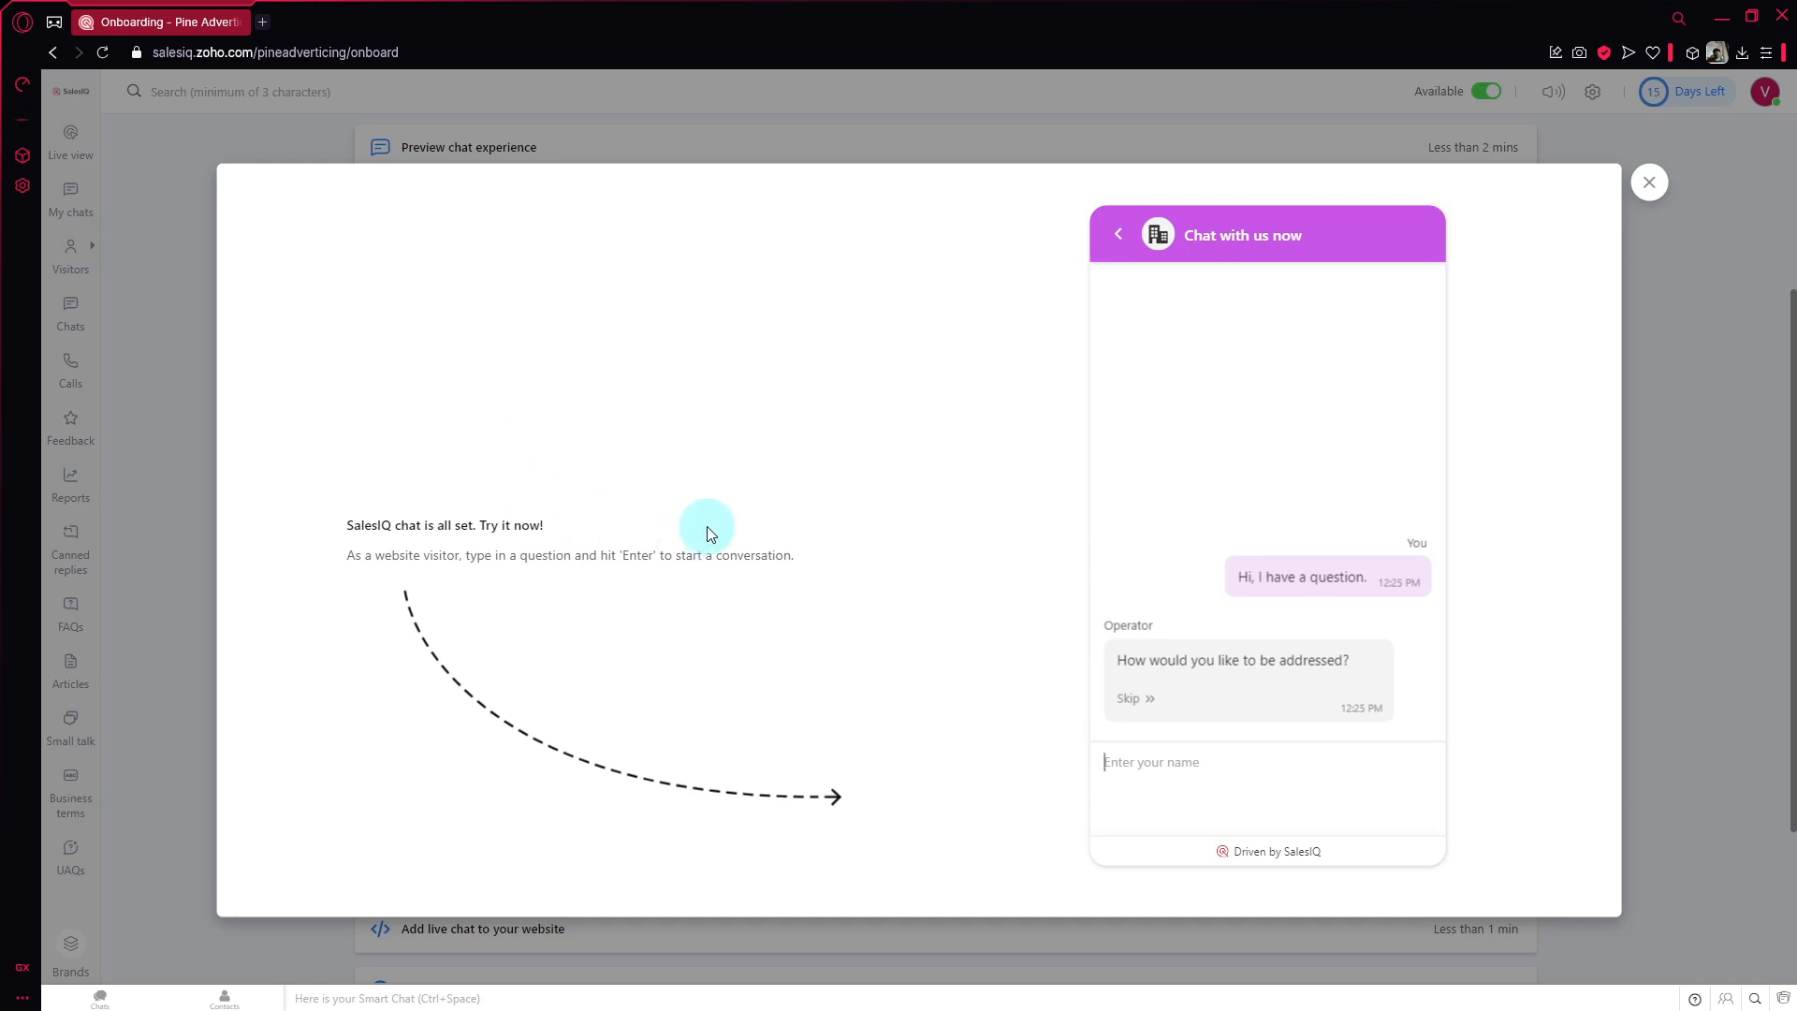
left_click(1146, 705)
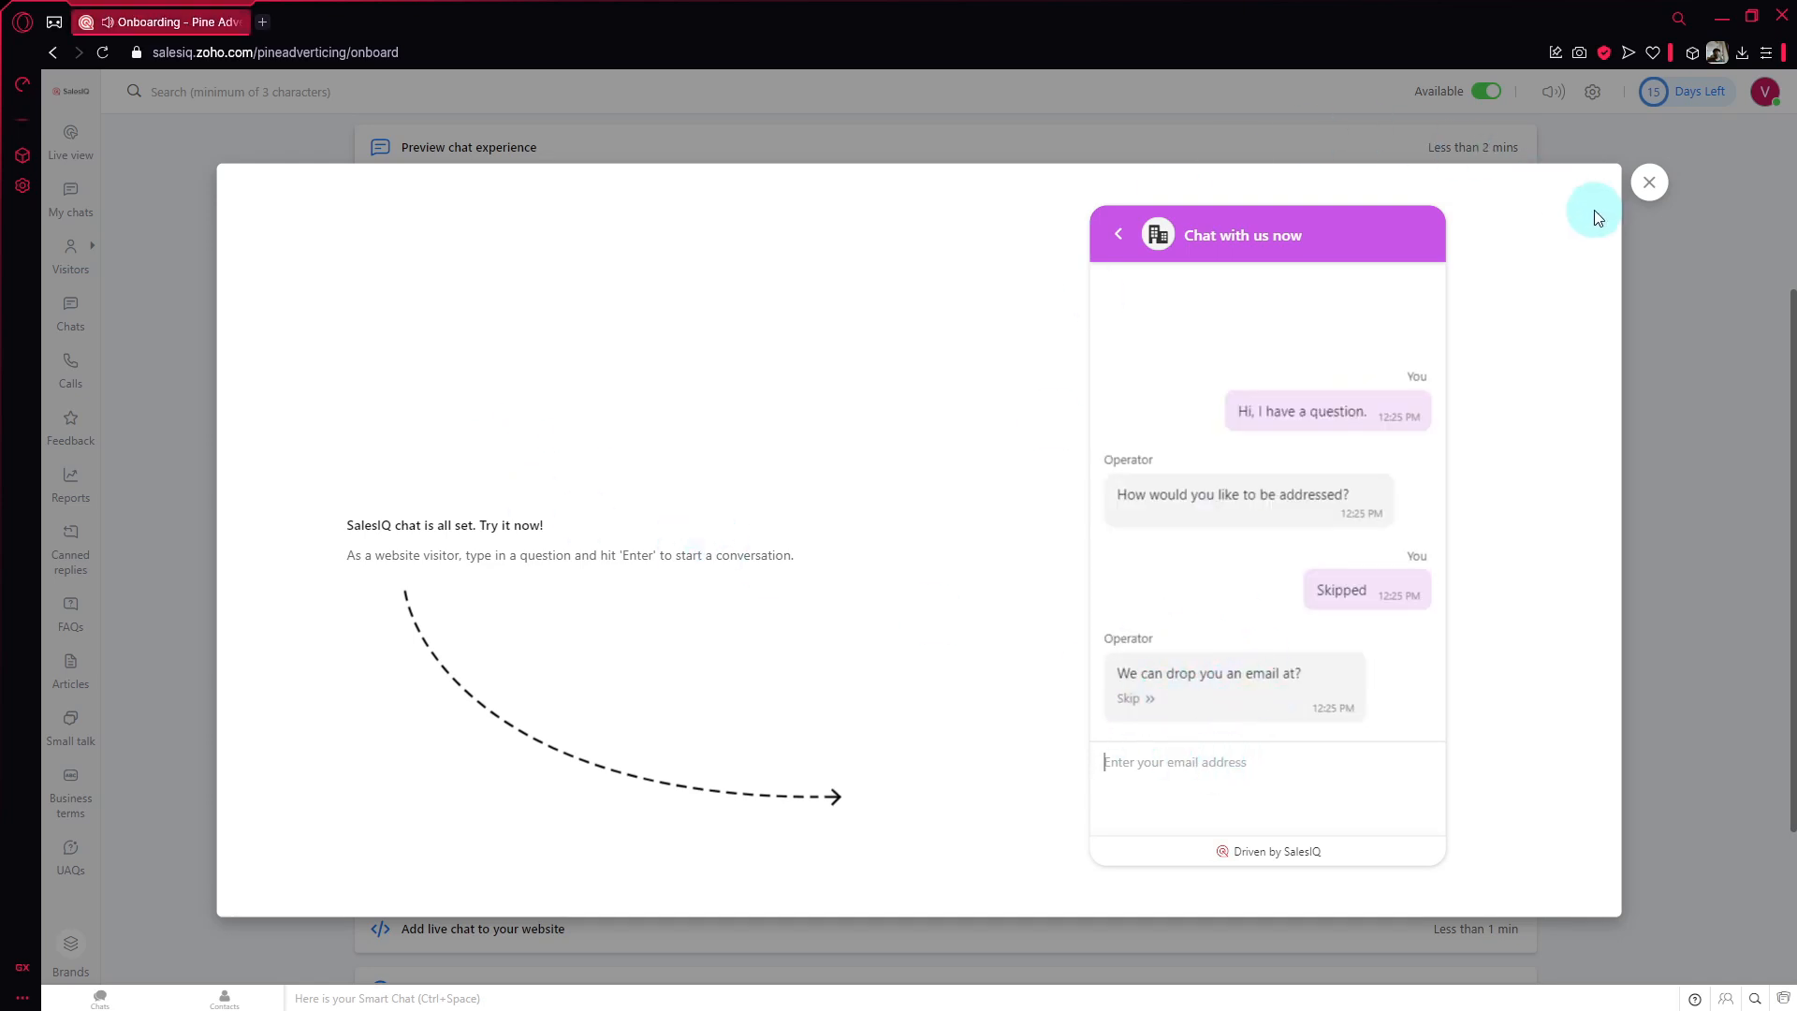
left_click(1121, 236)
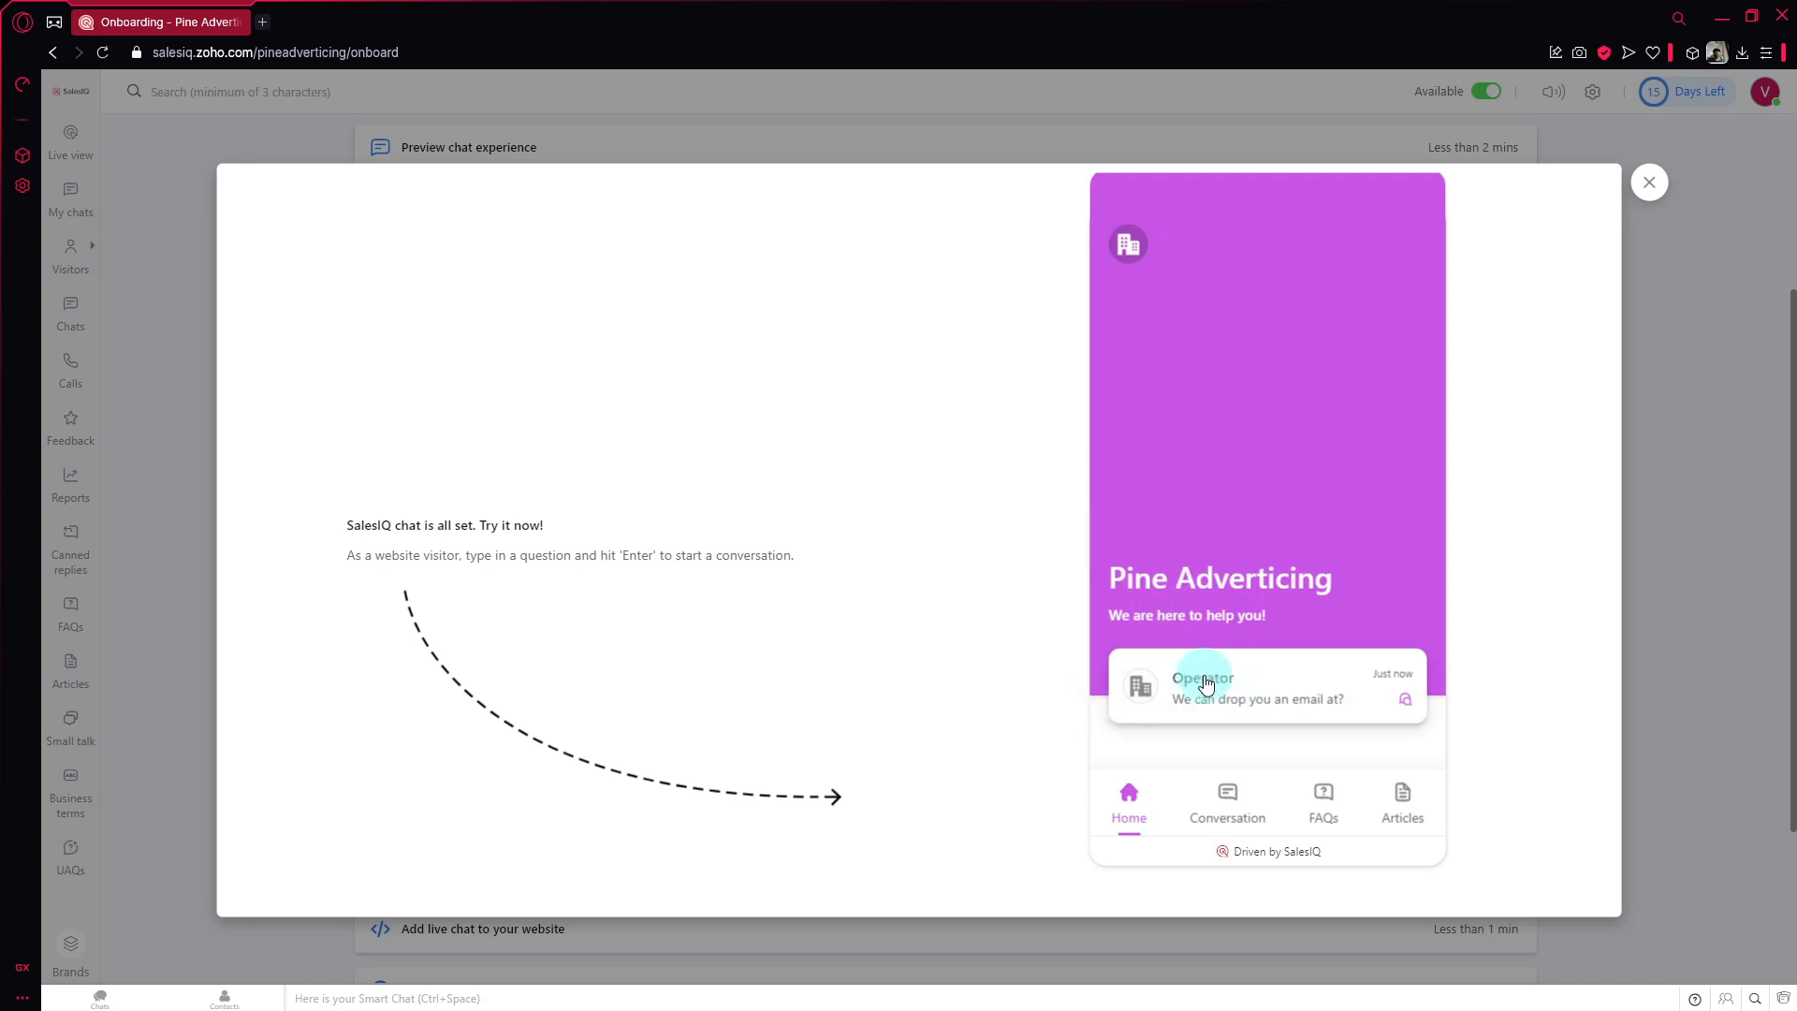
left_click(1654, 186)
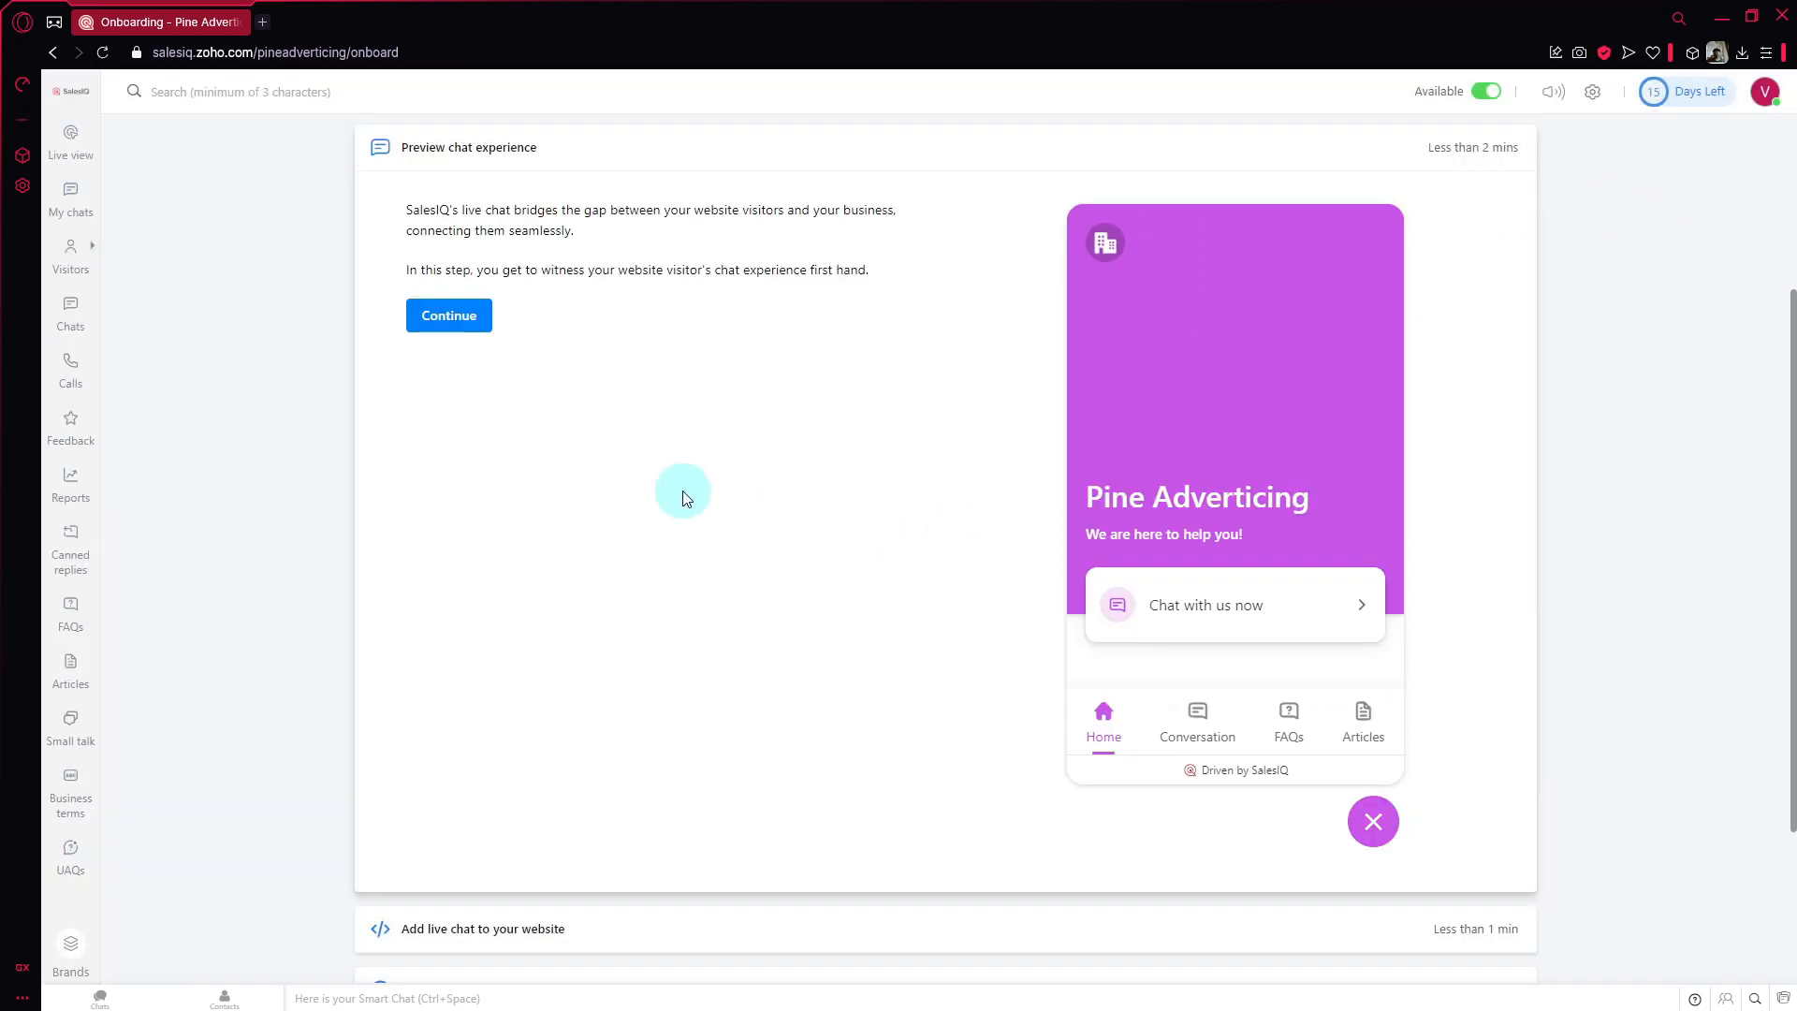
Step: Reopen the visitor chat preview, skip the email address request and close the preview
left_click(460, 318)
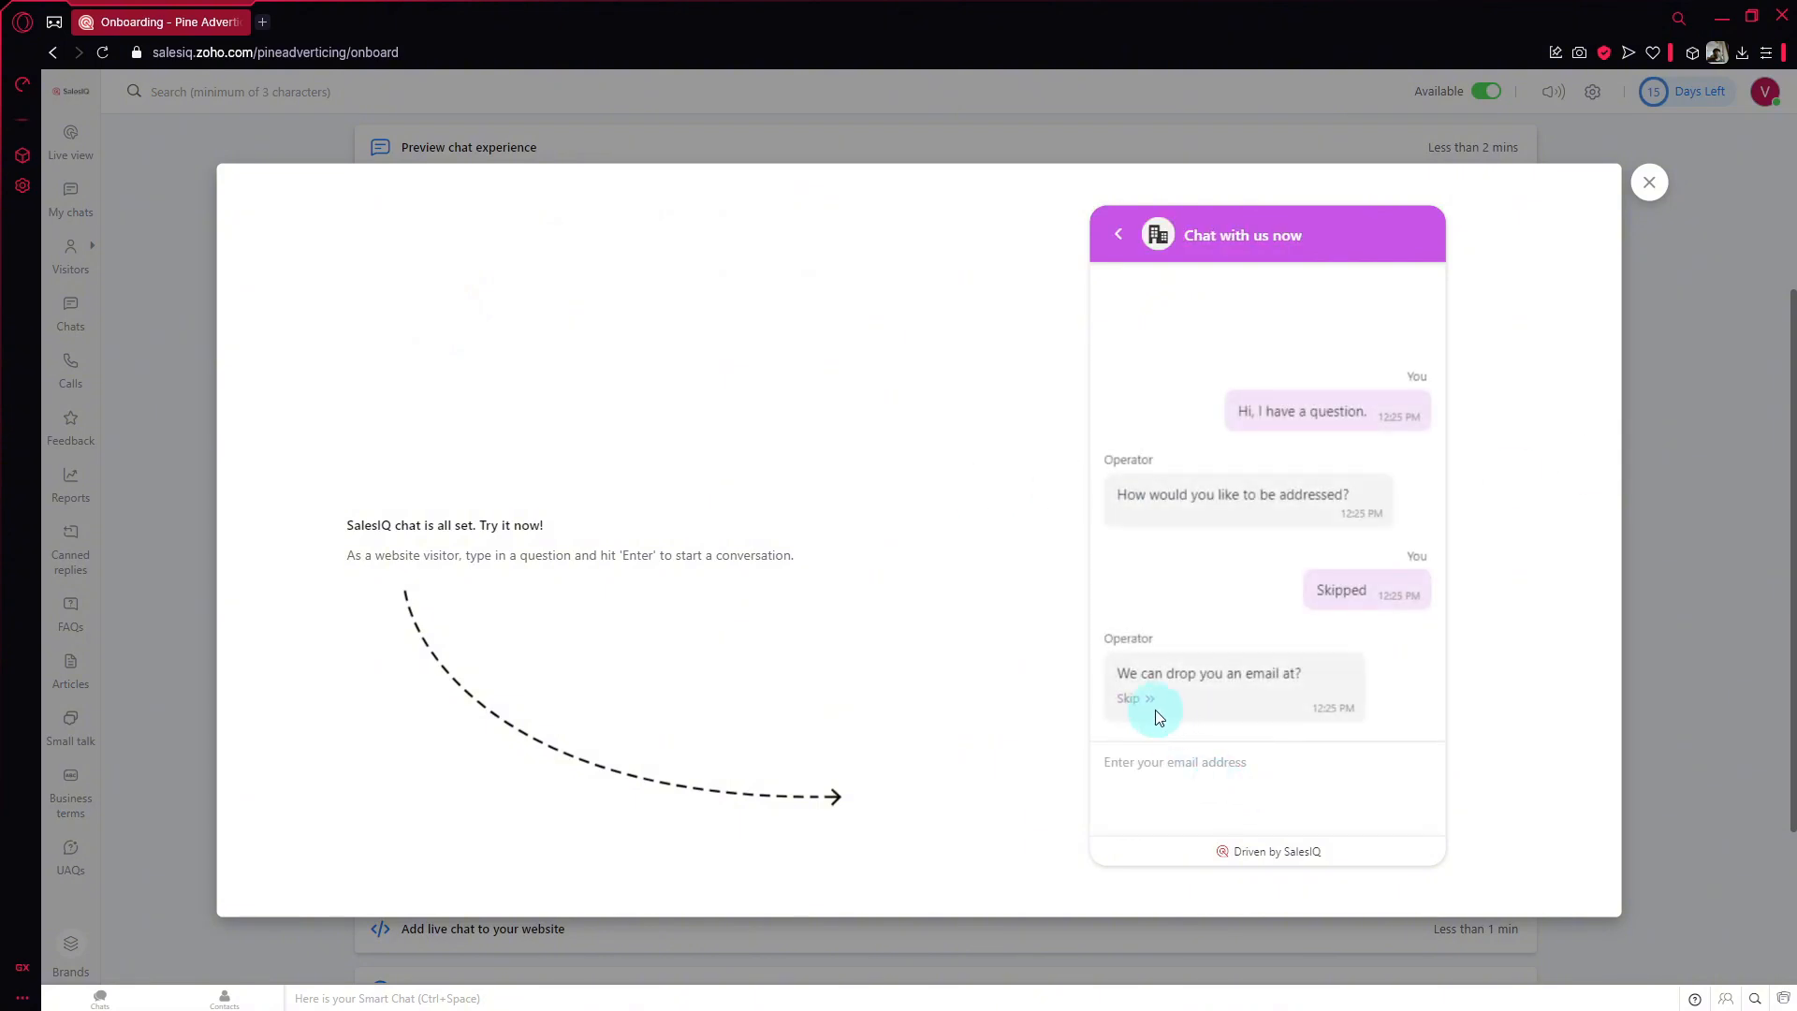
left_click(1155, 701)
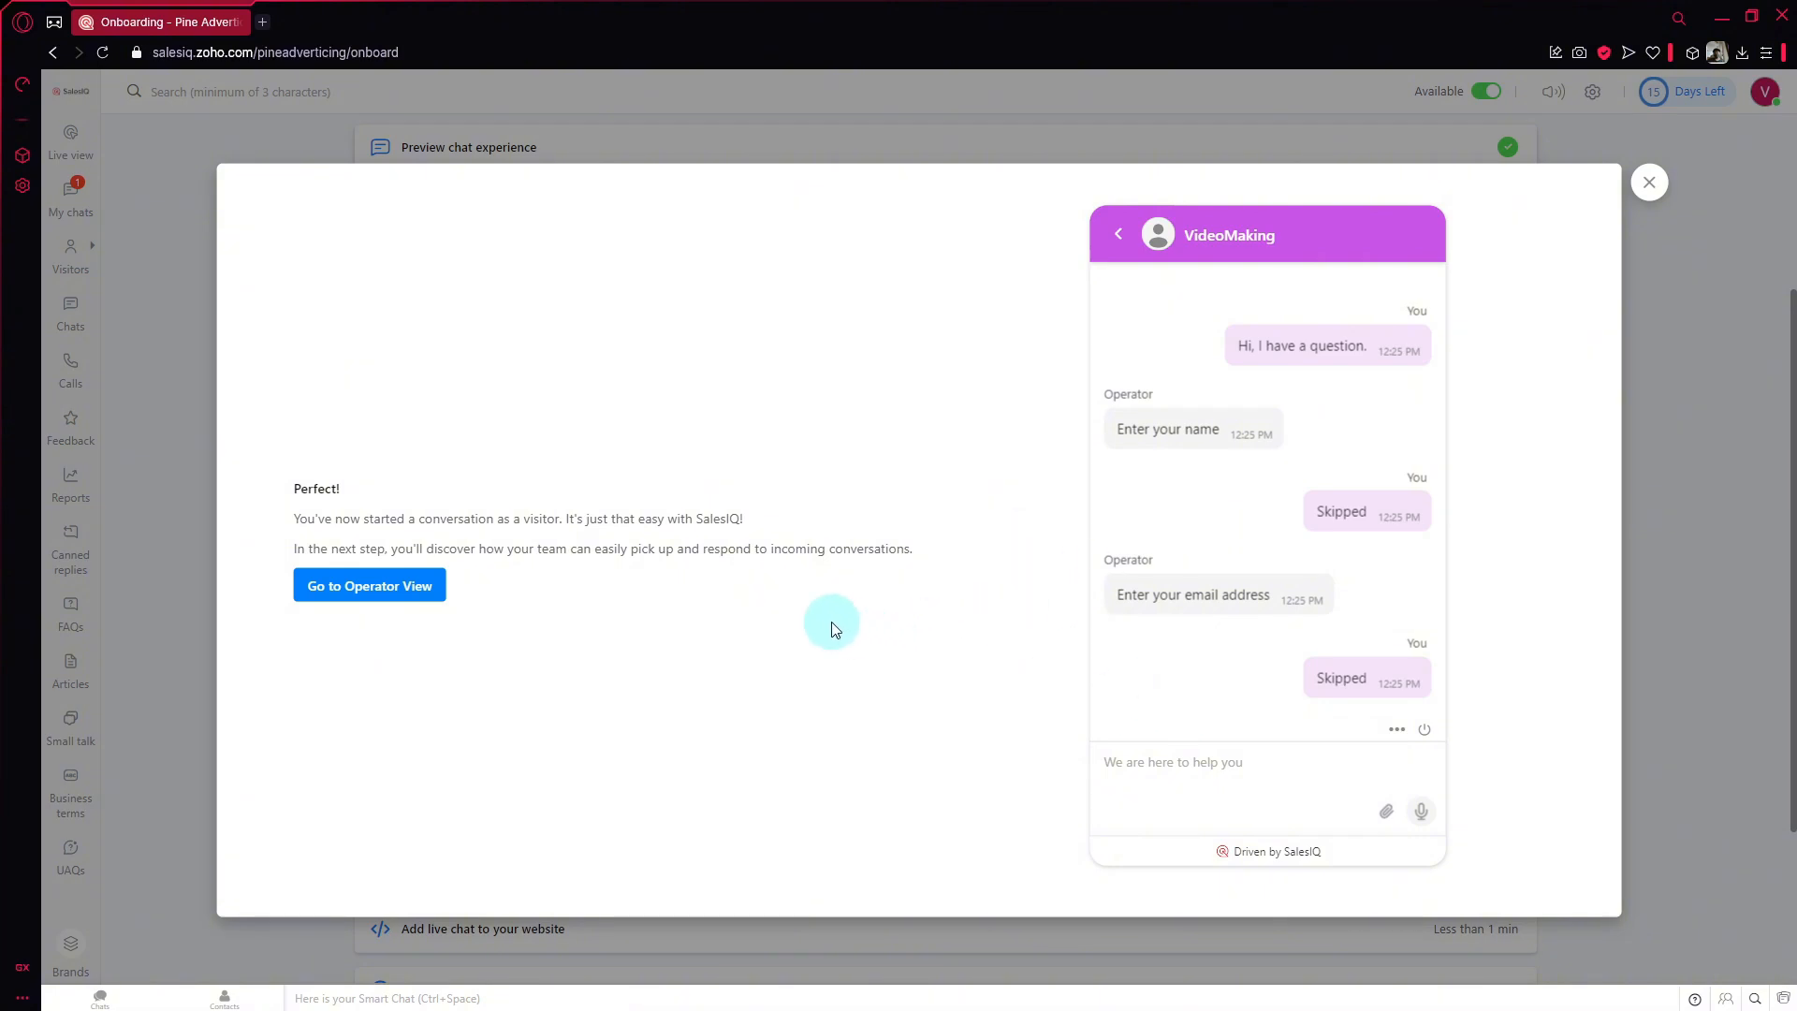
left_click(1662, 183)
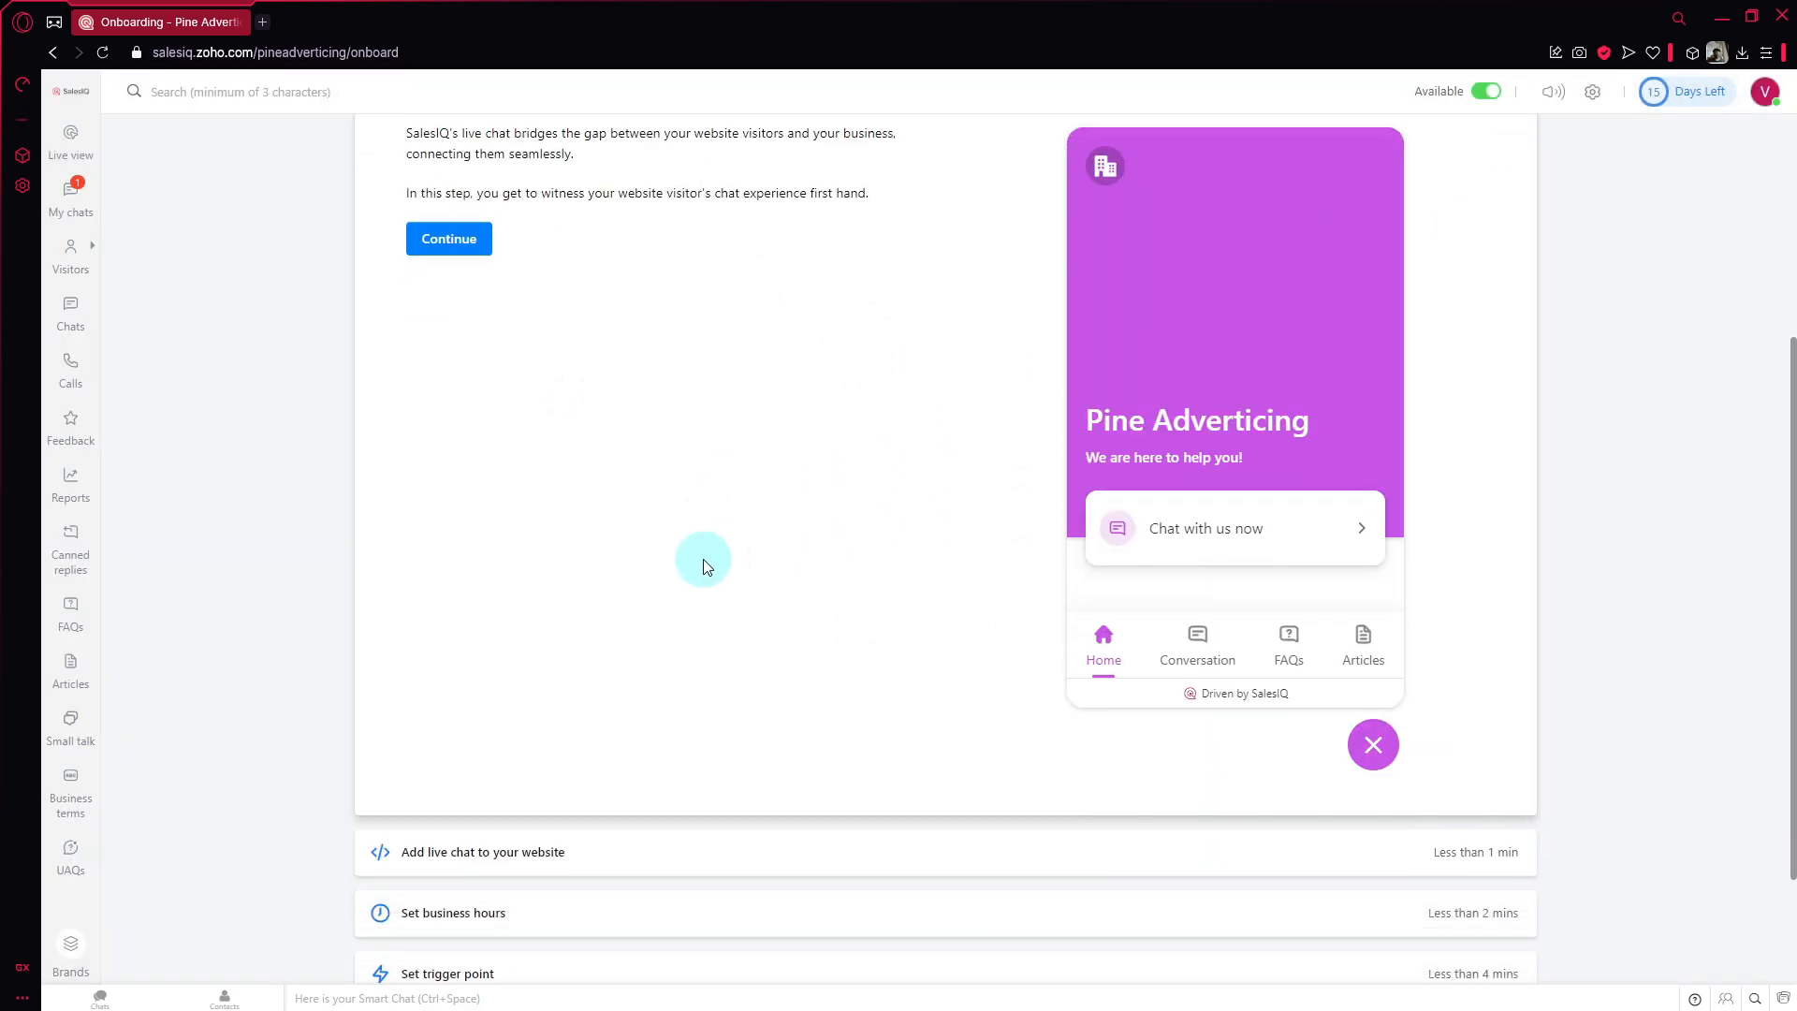
Step: Expand the section for adding live chat to the website and copy its installation script
scroll(468, 427, "down", 5)
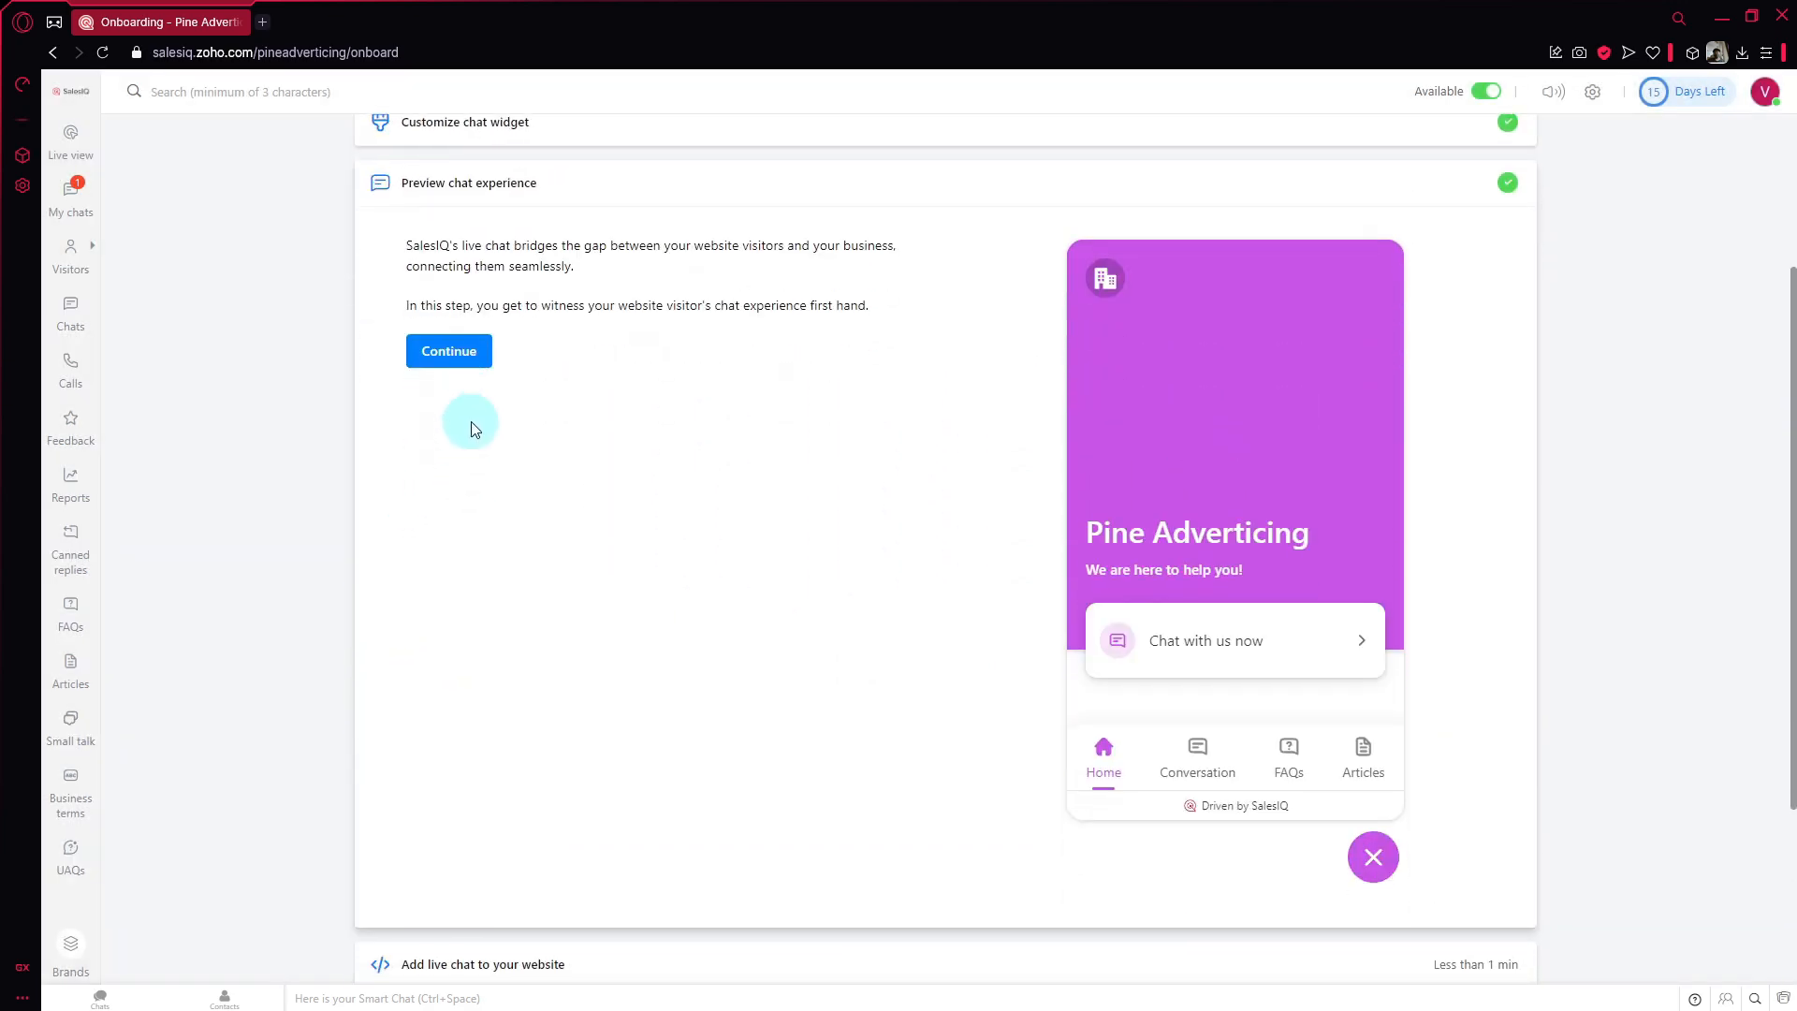
left_click(504, 691)
scroll(581, 509, "down", 2)
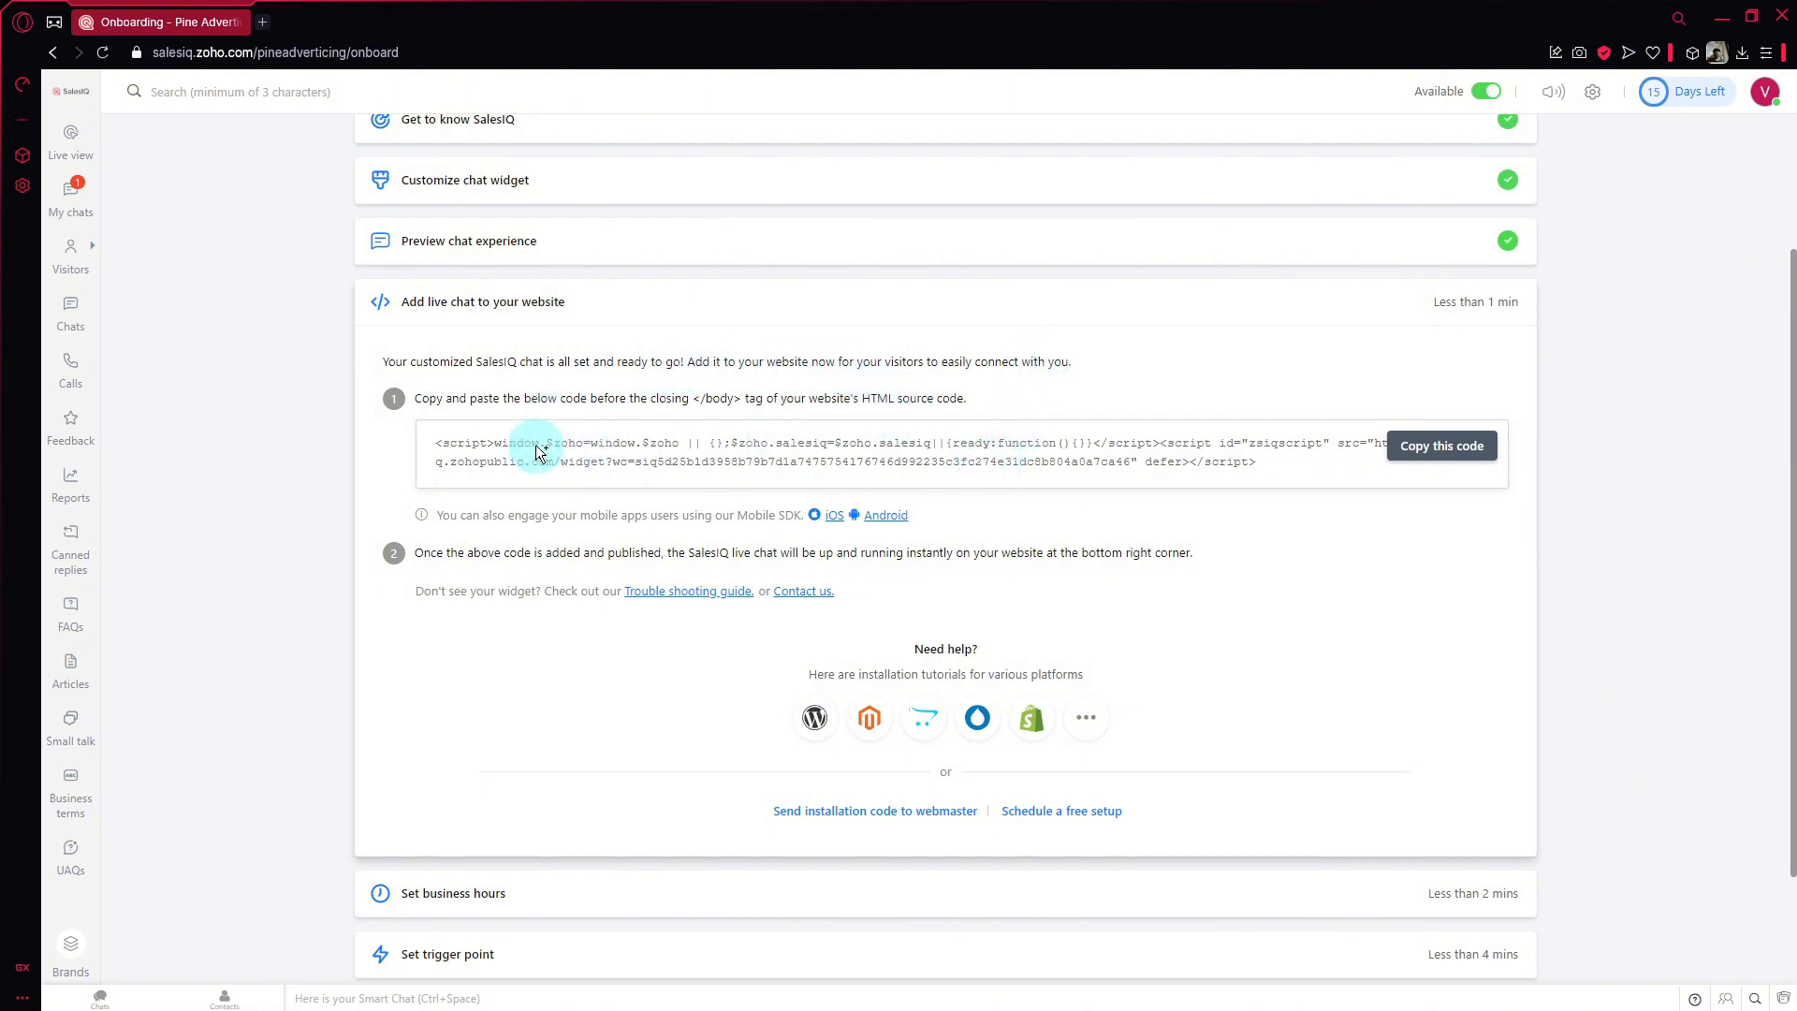
left_click_drag(436, 441, 1407, 510)
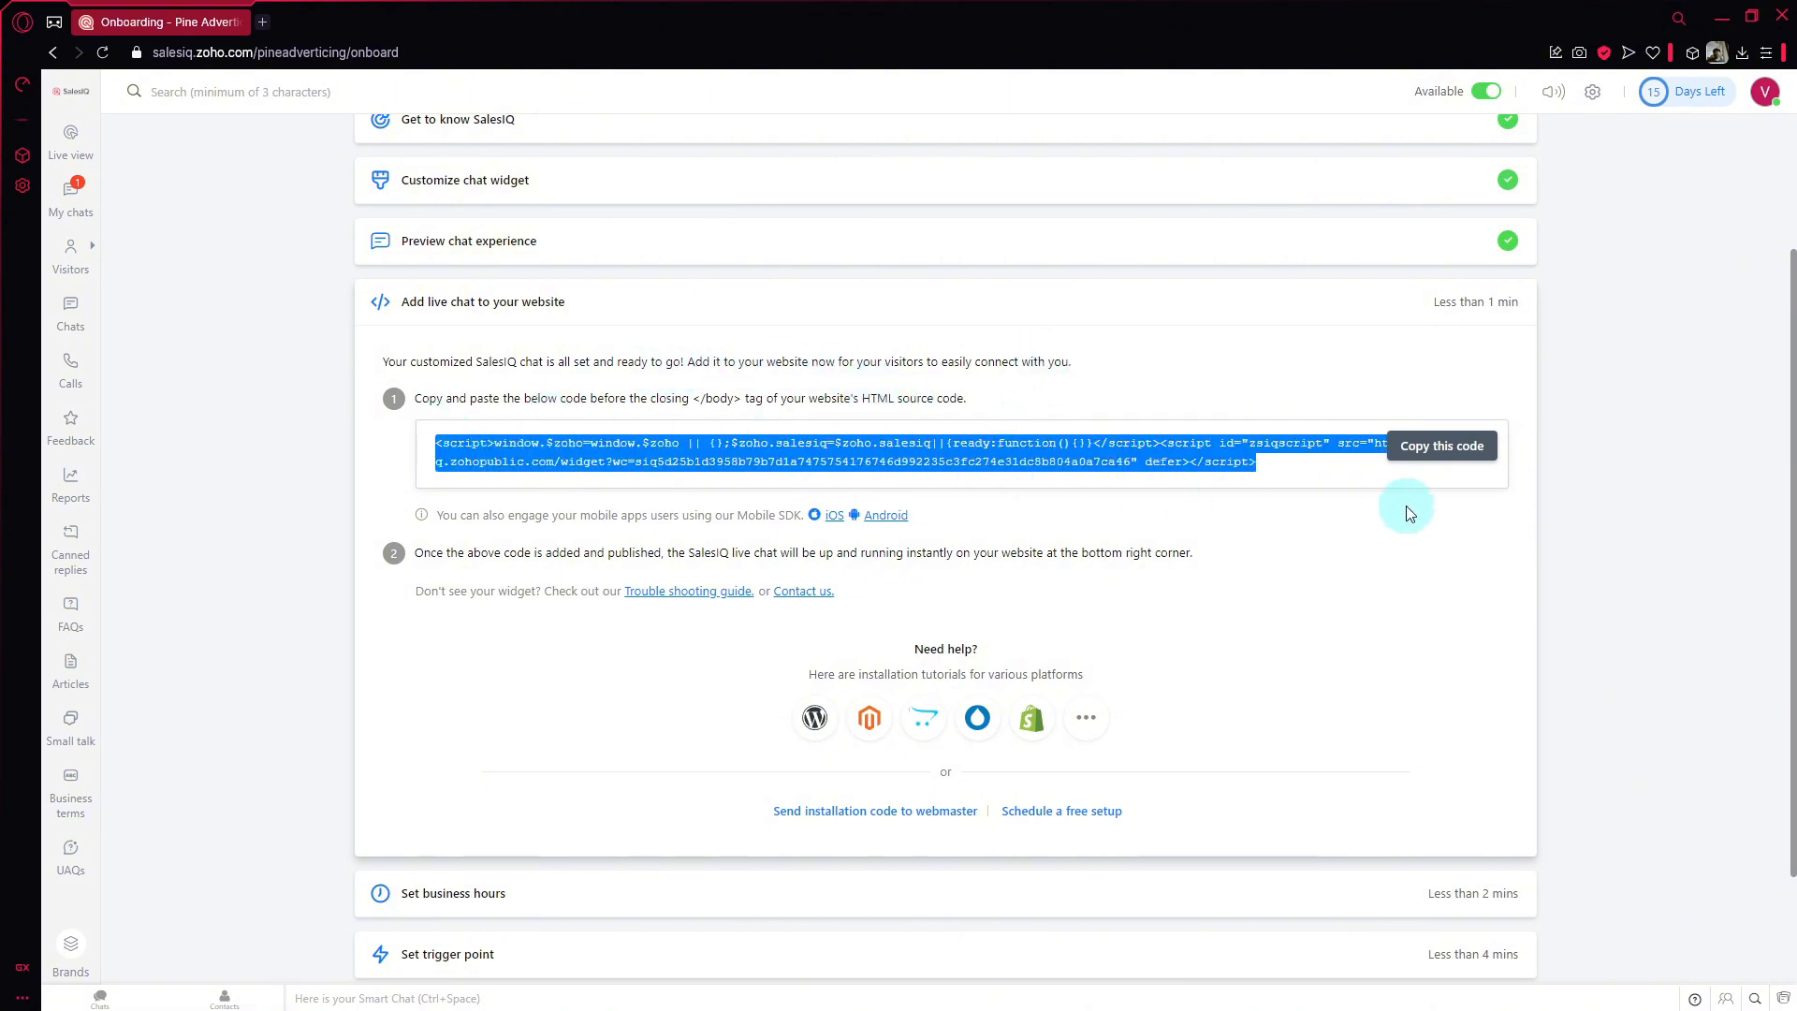
left_click(1250, 462)
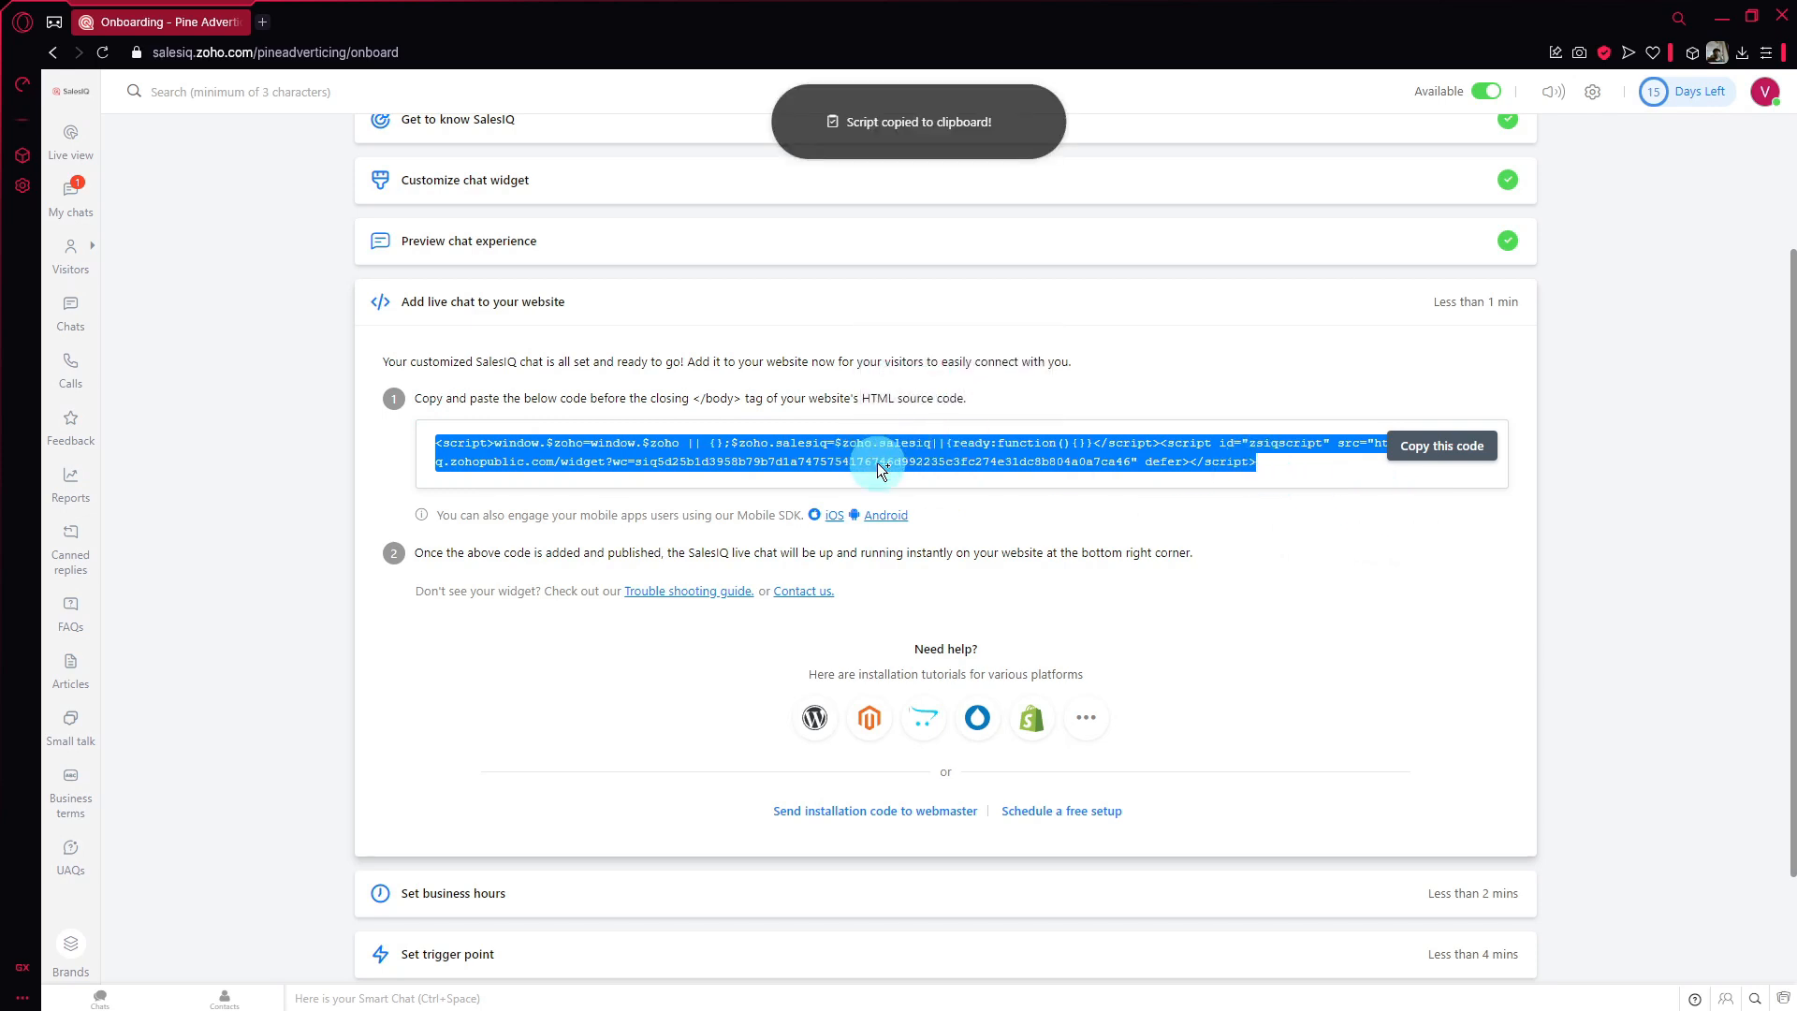
left_click(1581, 592)
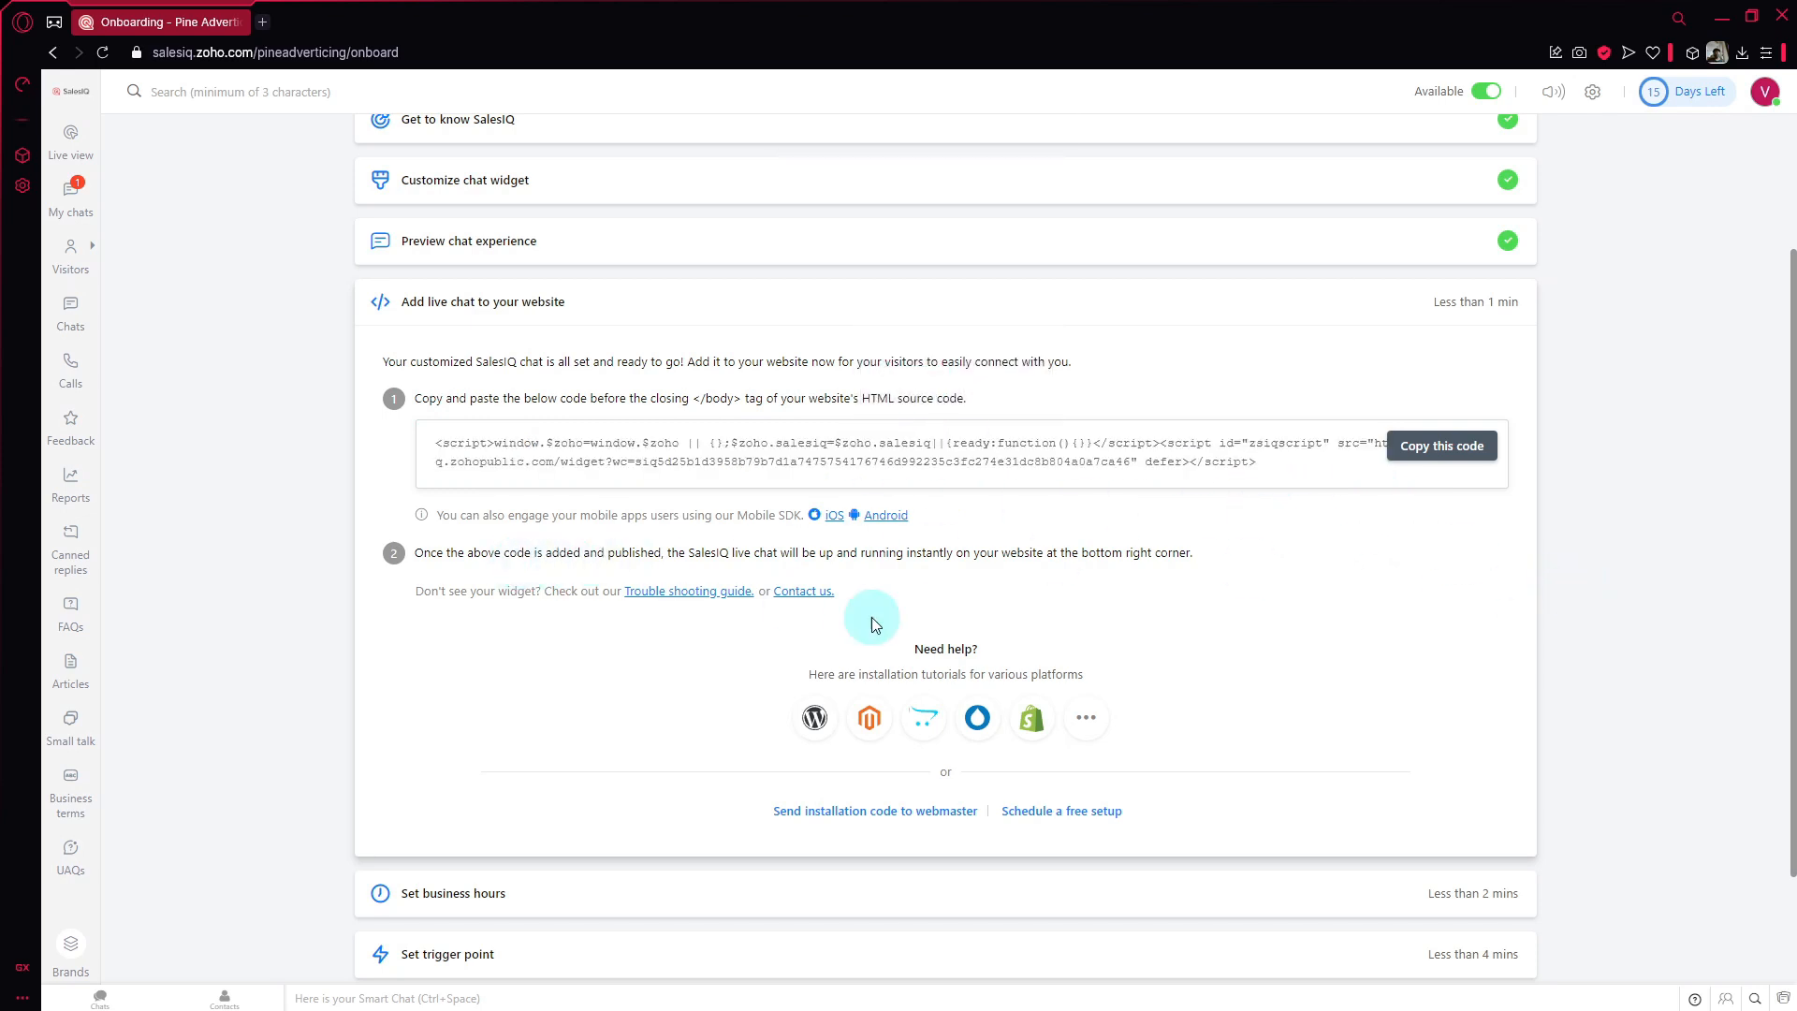
Step: Open the Shopify tutorial from the full list of platforms, close the list and read the guide's installation instructions
left_click(1085, 718)
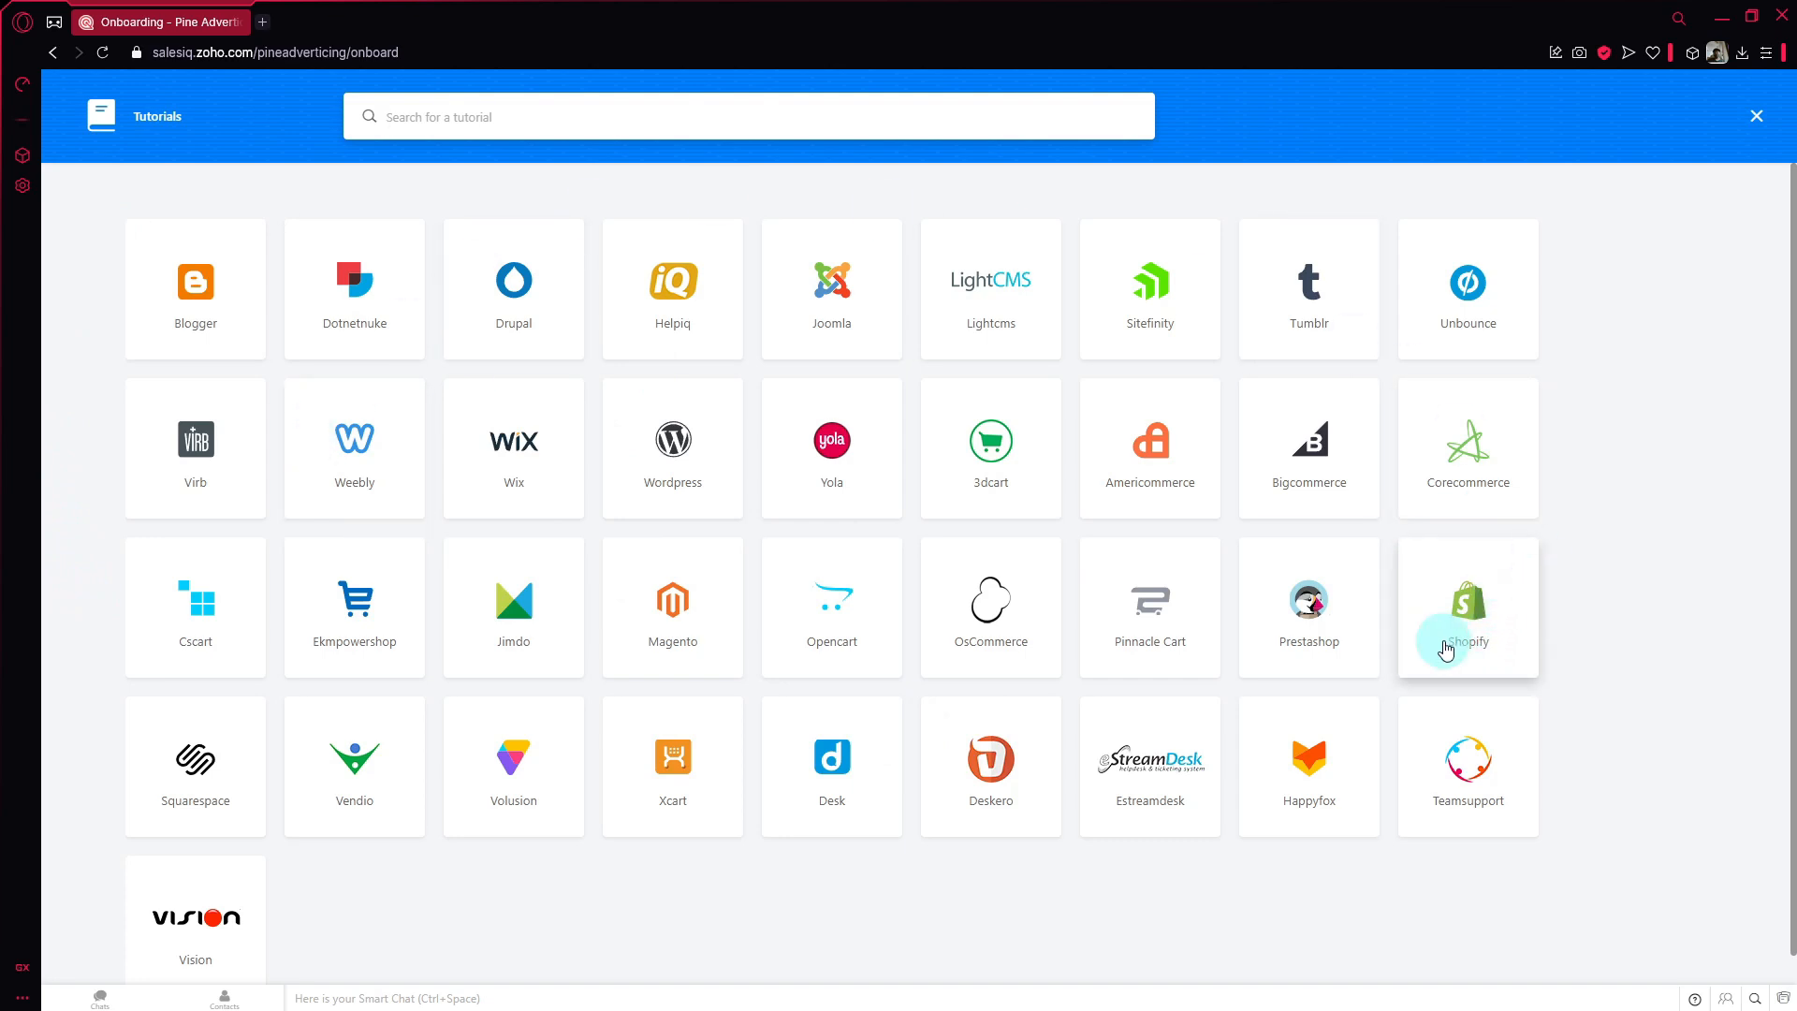
scroll(1119, 524, "down", 1)
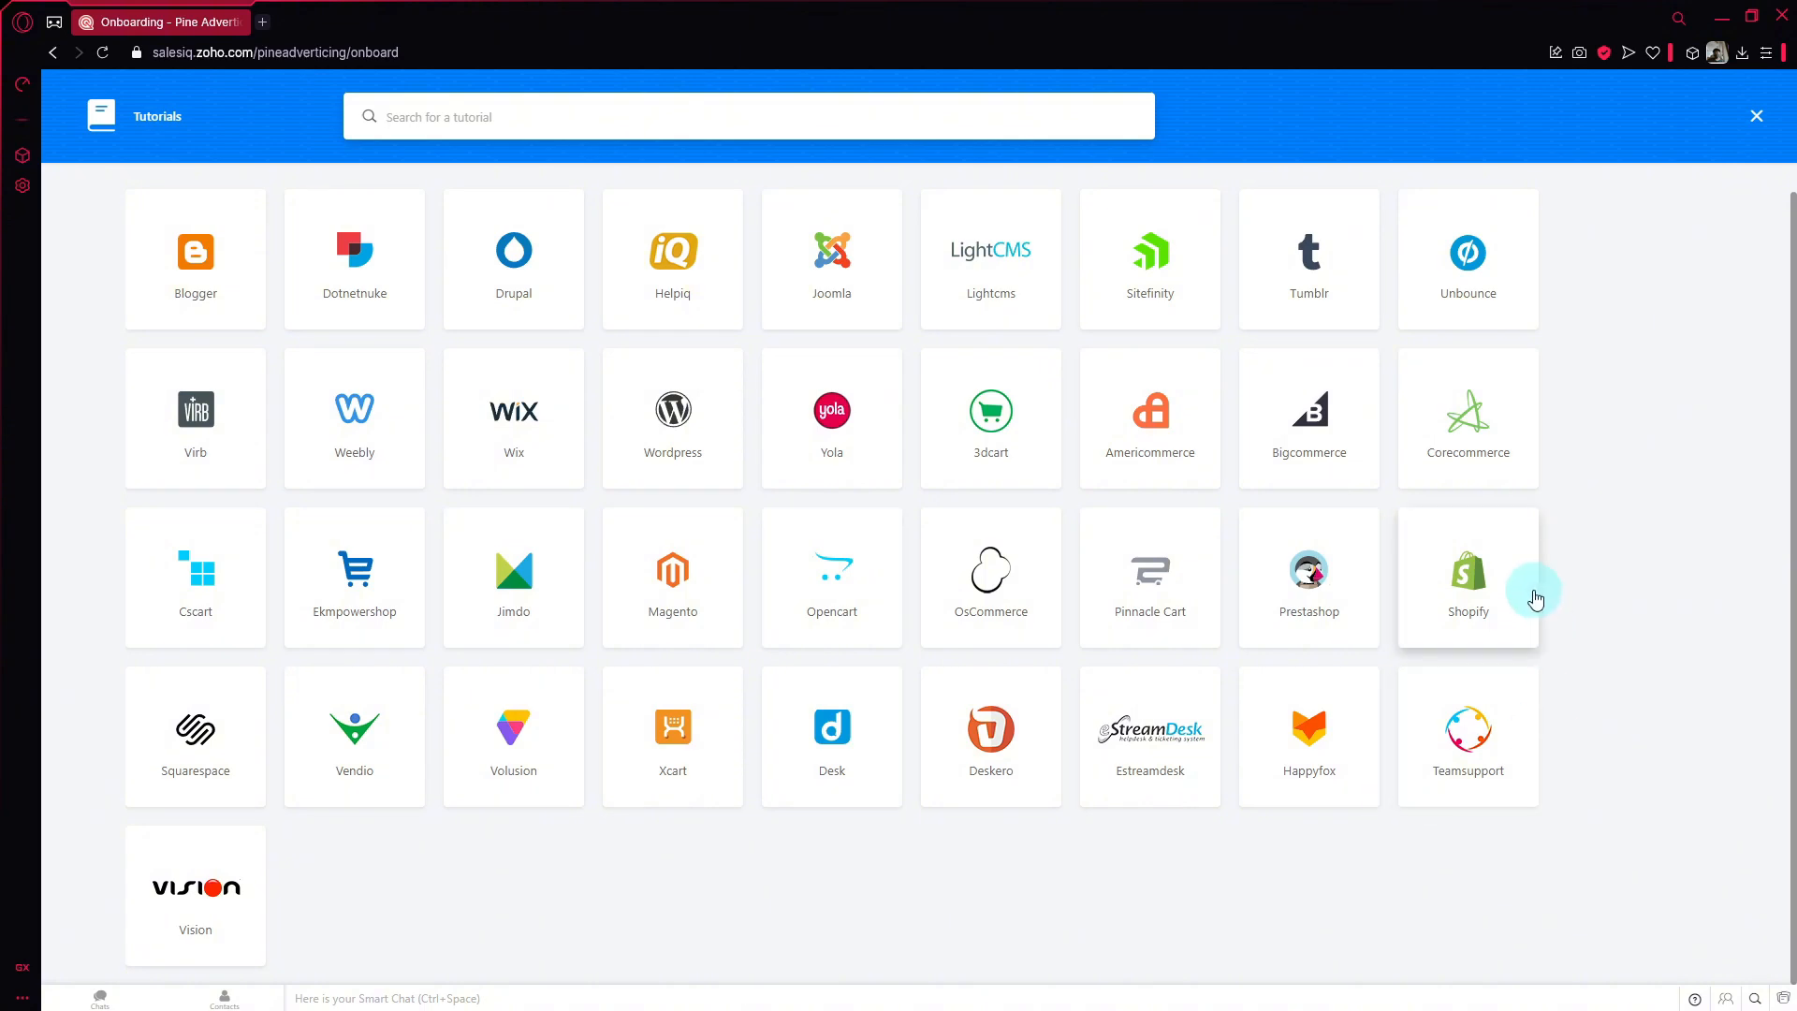
left_click(1479, 582)
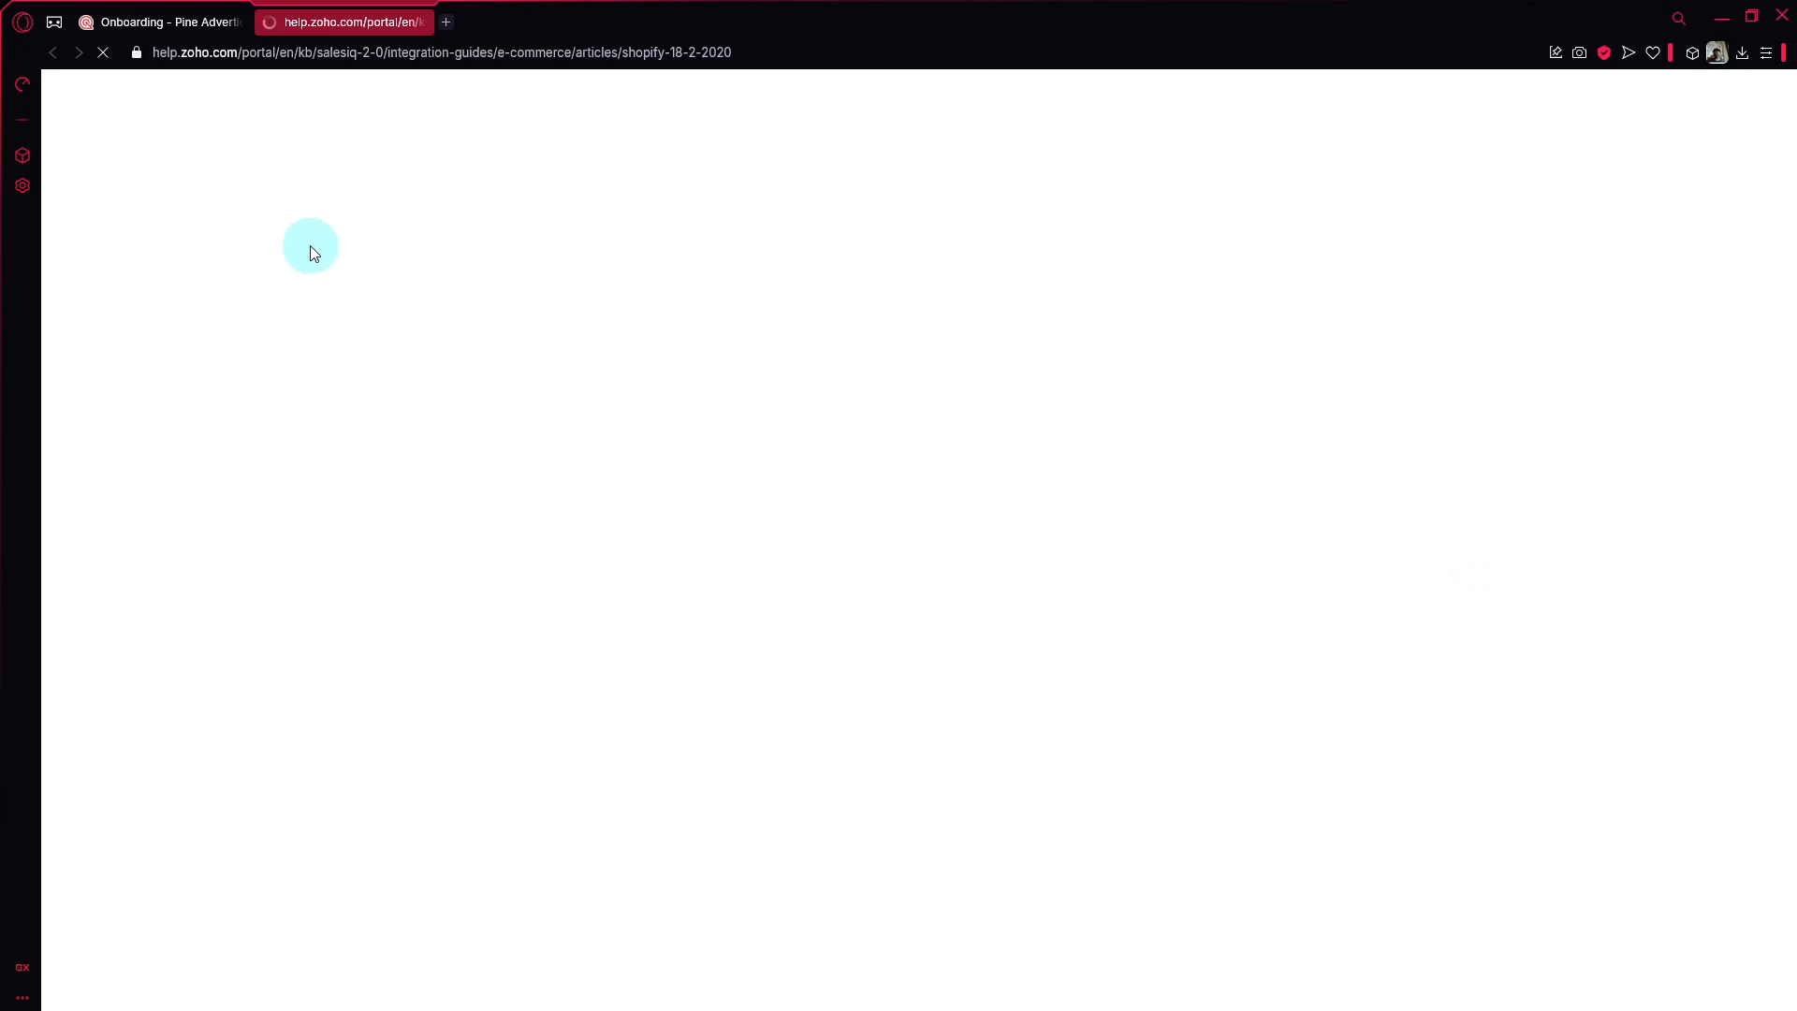
left_click(155, 19)
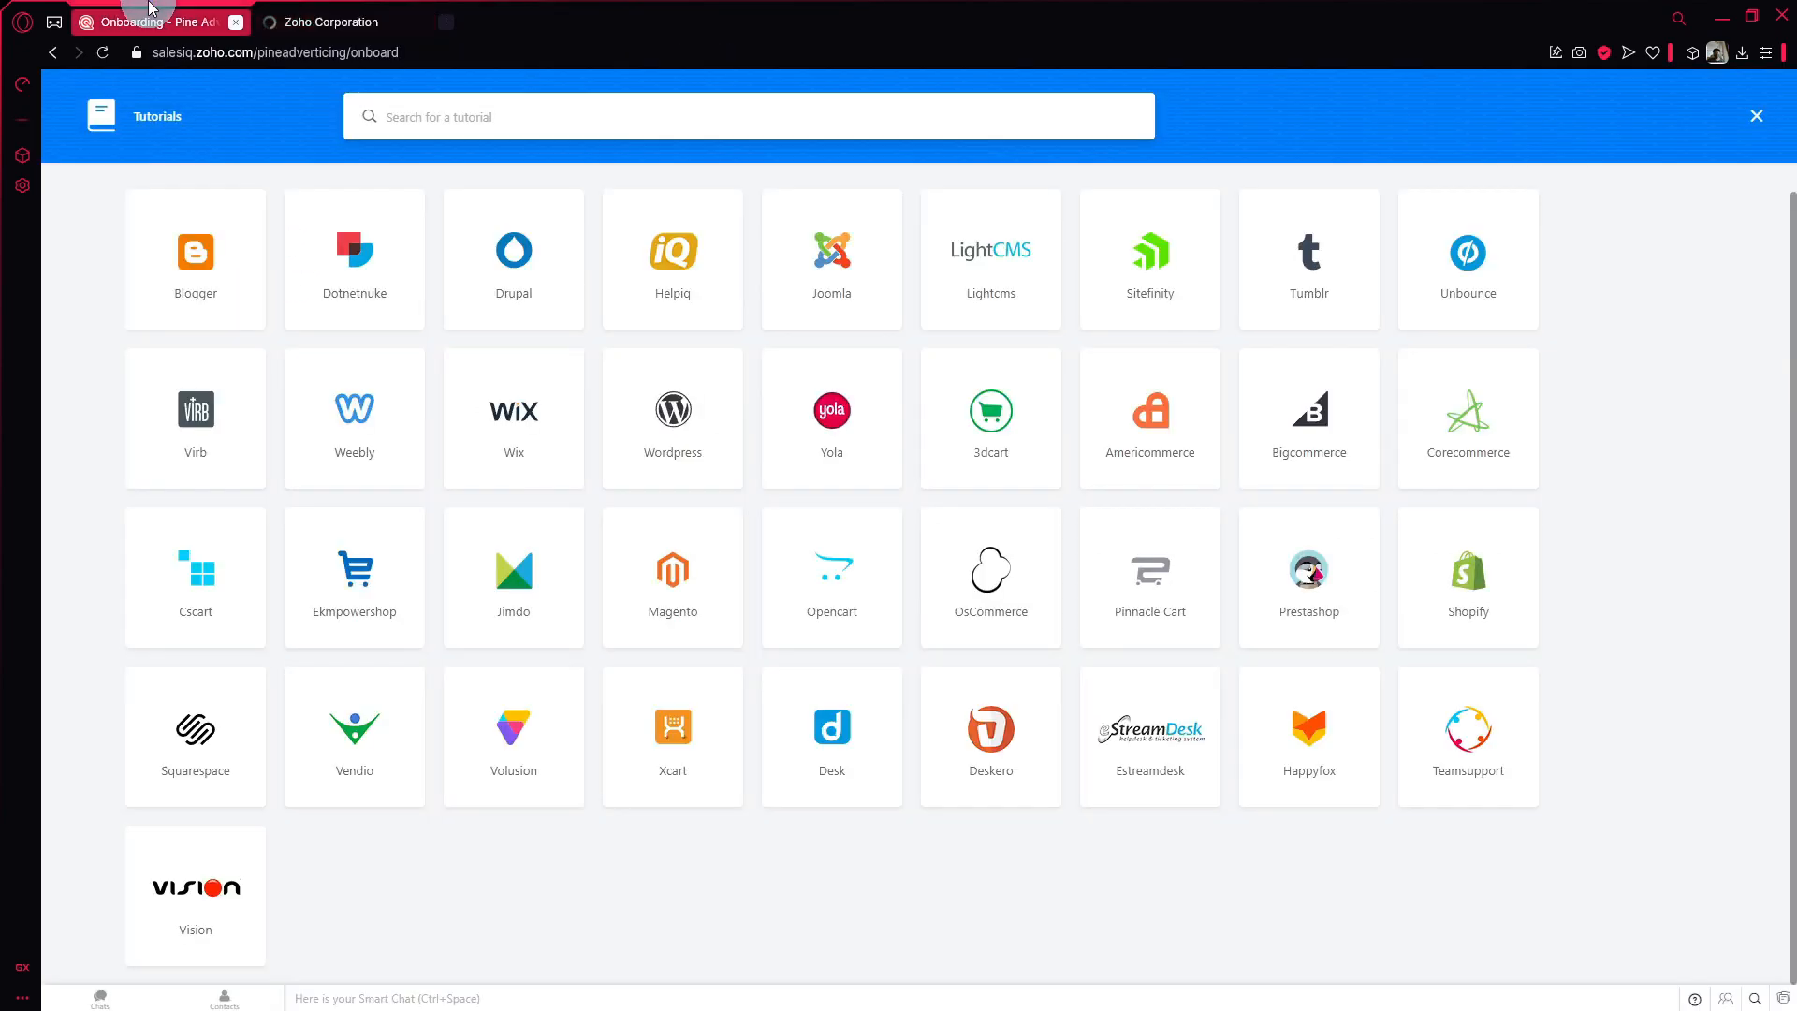
left_click(1765, 122)
left_click(344, 21)
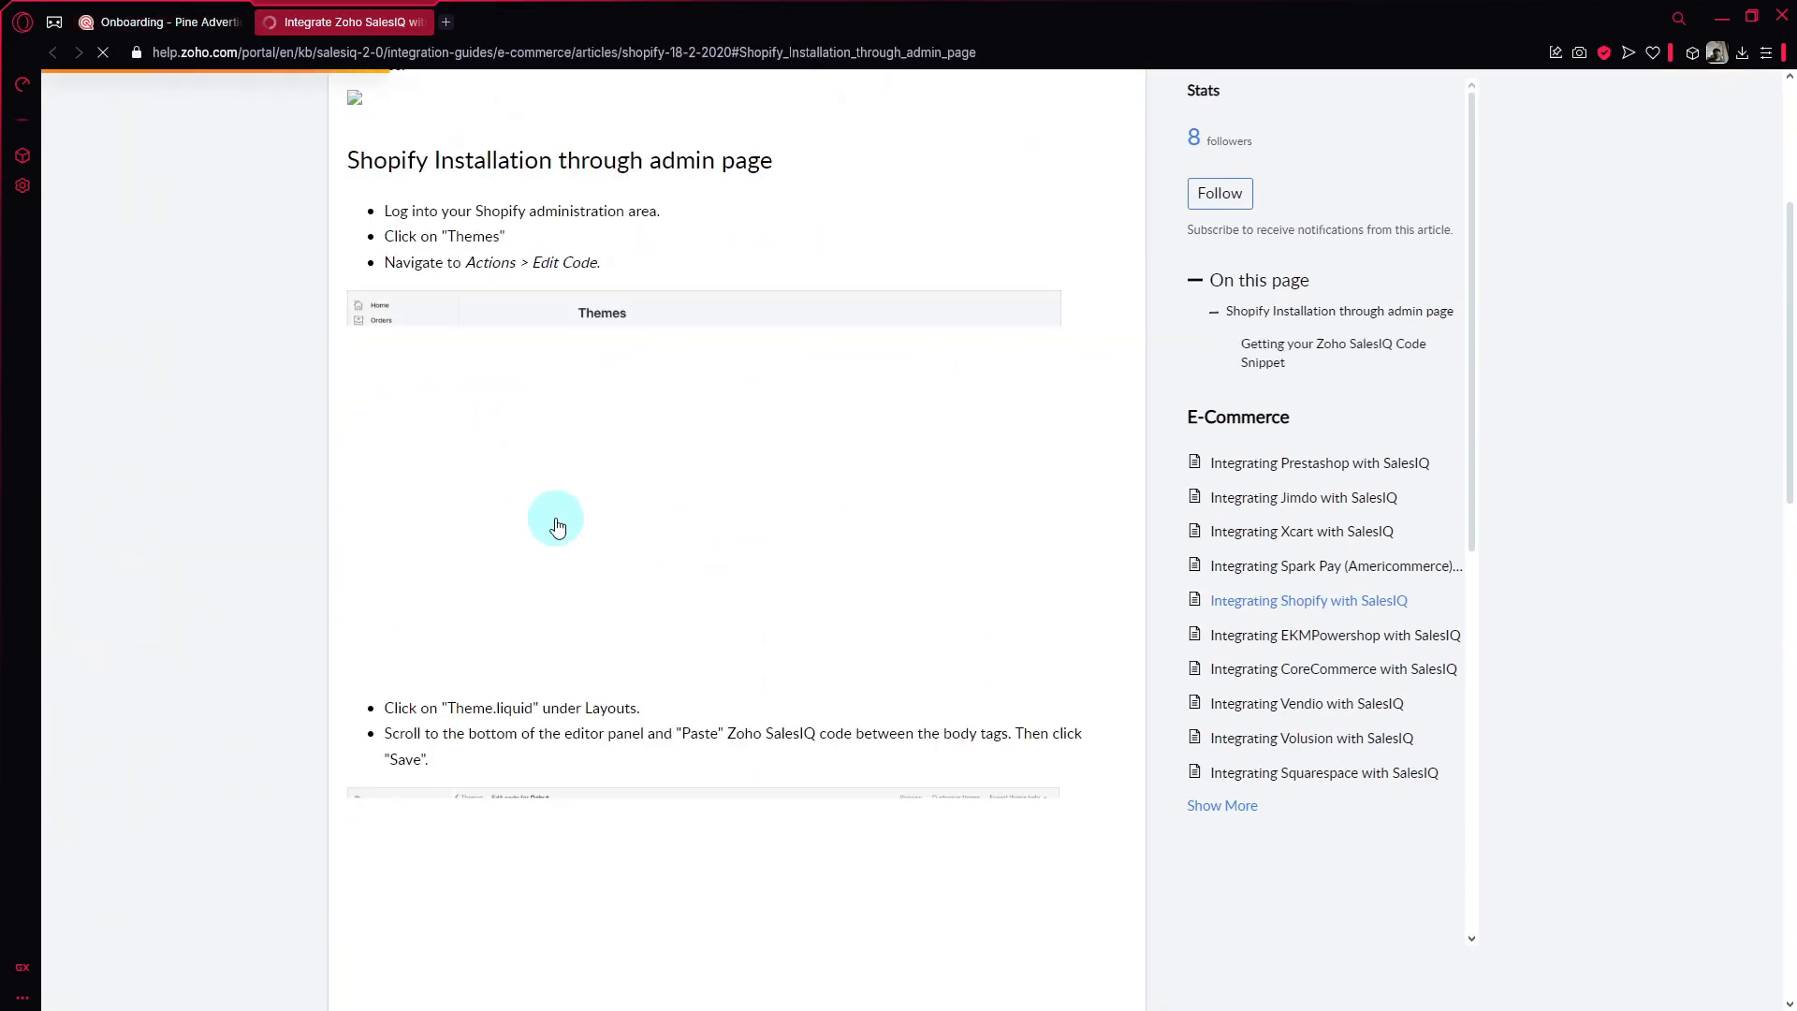
scroll(589, 538, "down", 5)
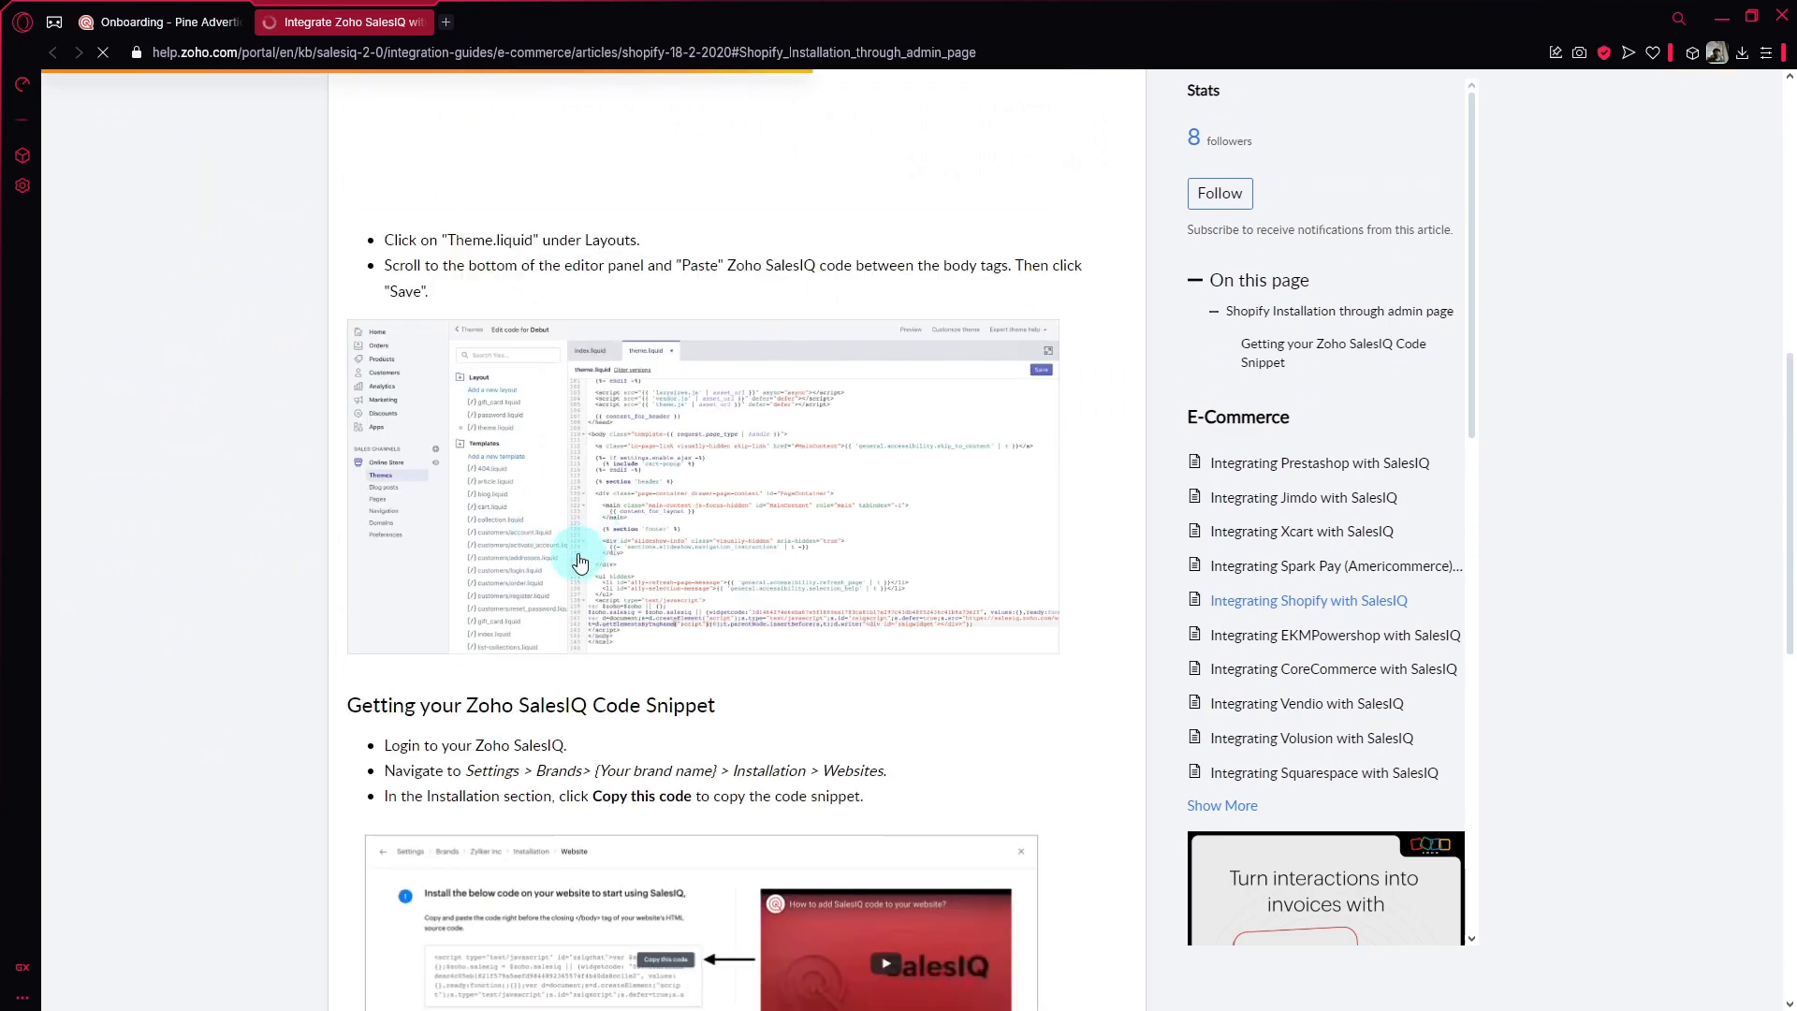
Step: Read the Shopify guide's instructions on editing the theme code and getting the SalesIQ code snippet
scroll(579, 562, "down", 5)
scroll(513, 502, "up", 4)
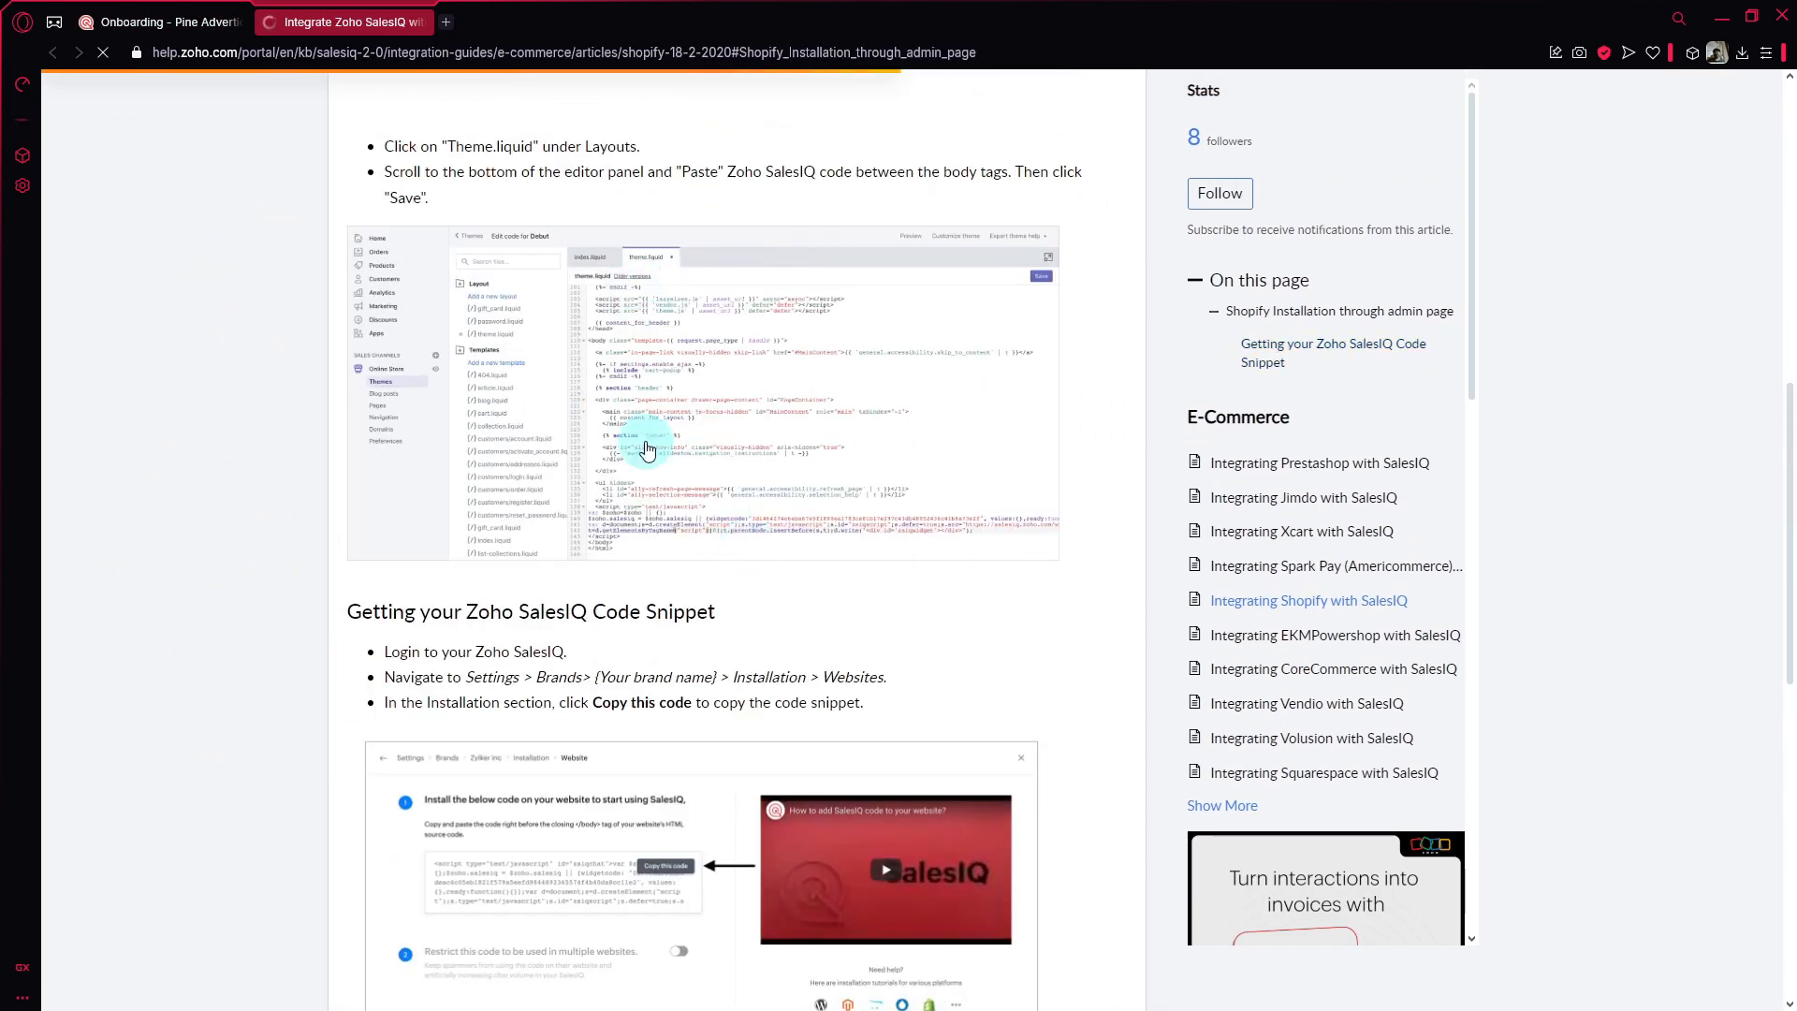
scroll(683, 344, "up", 2)
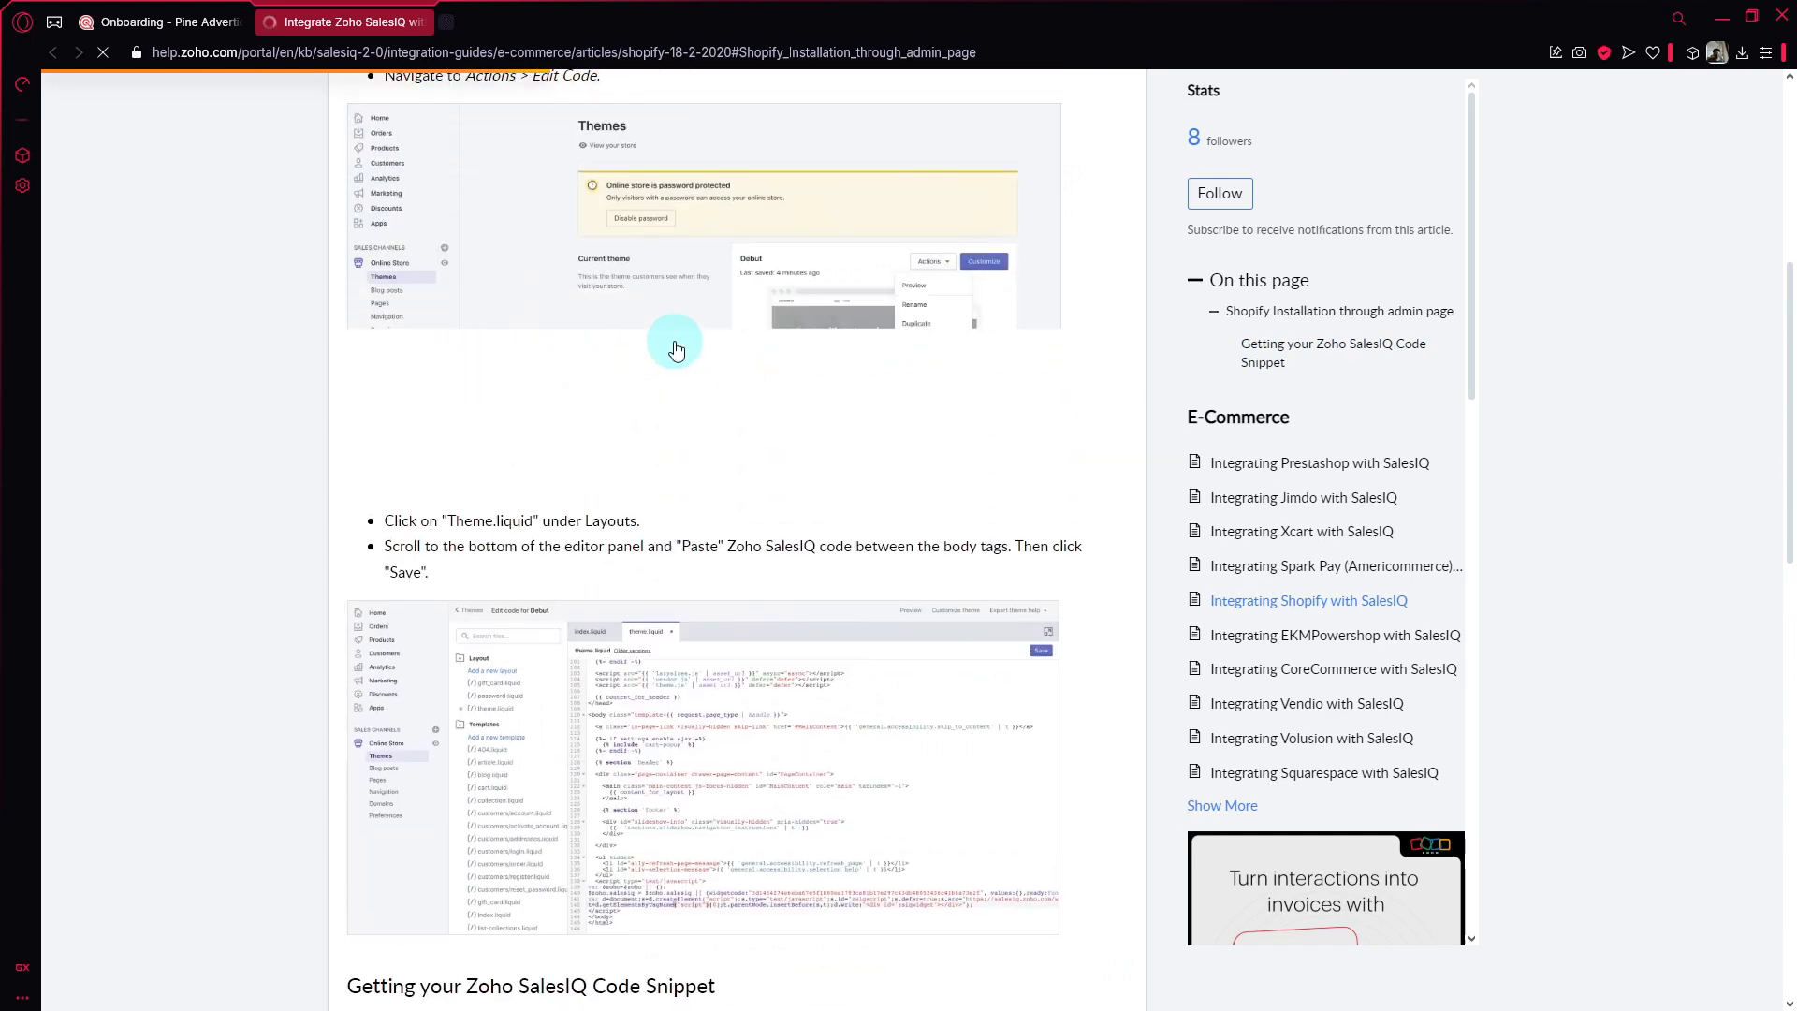
scroll(614, 339, "down", 8)
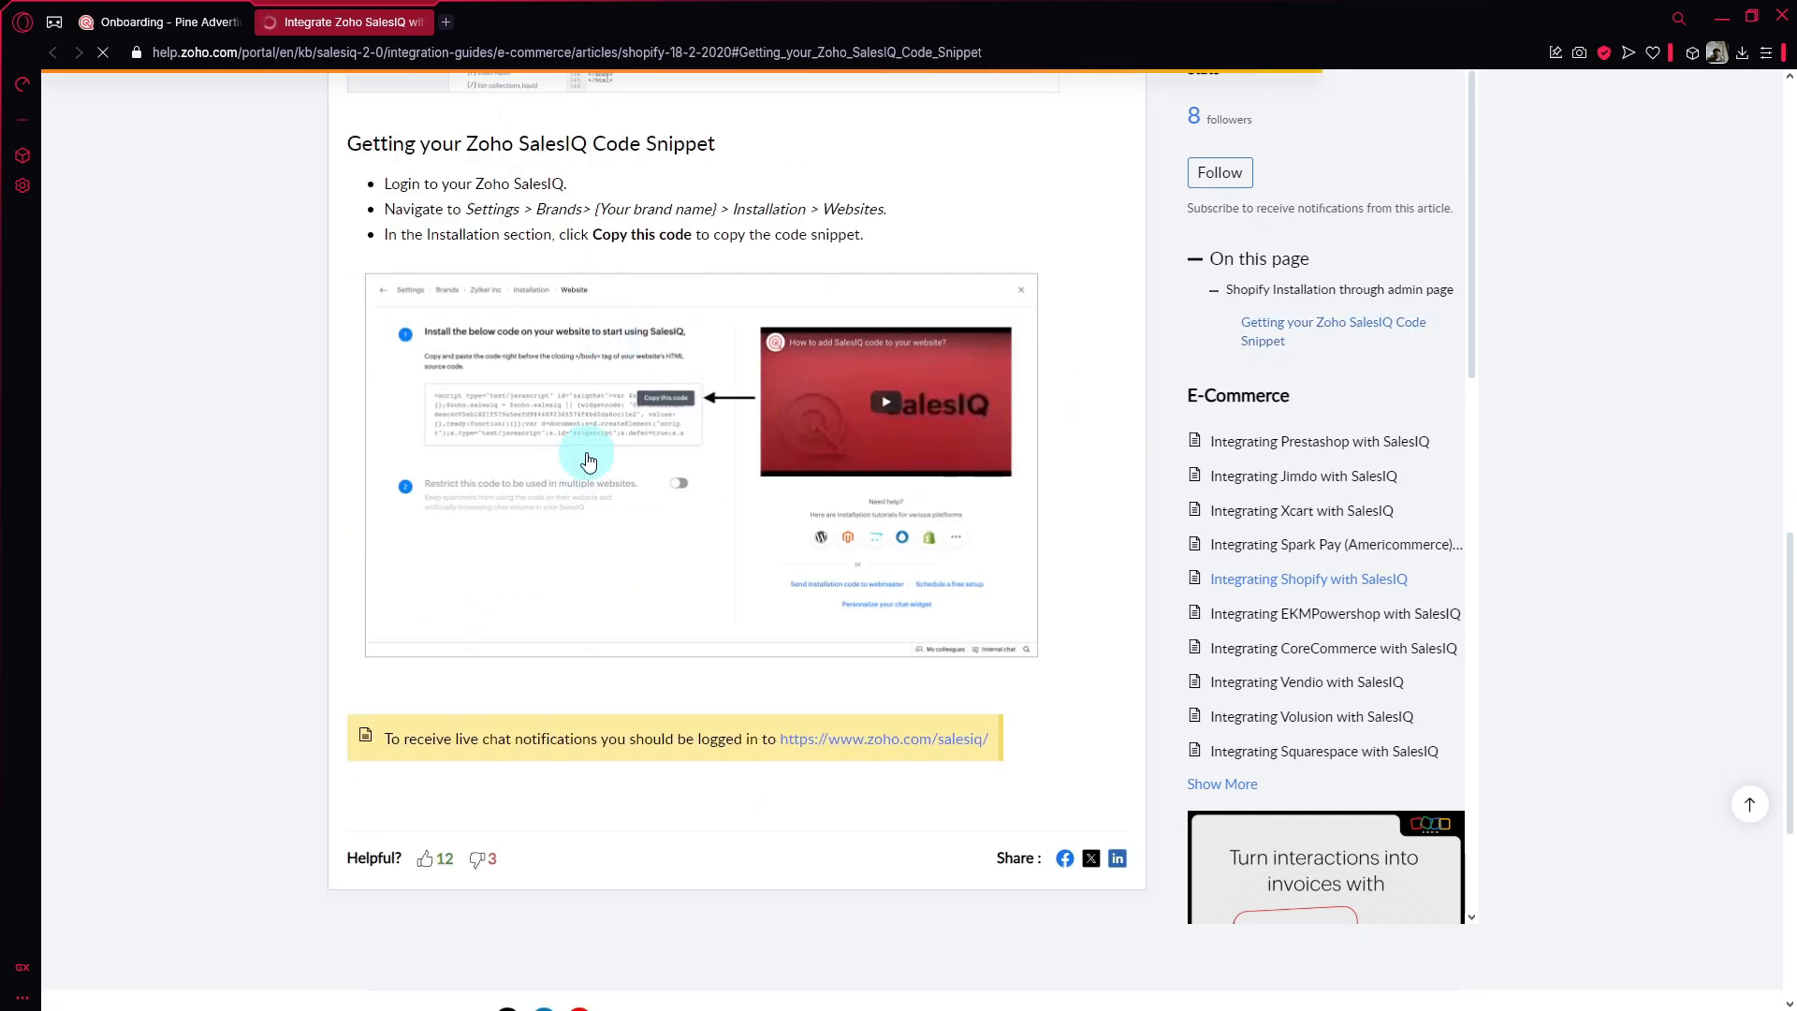
scroll(586, 433, "up", 9)
Step: Return to the onboarding page, browse the full list of platform installation tutorials and close it
left_click(225, 21)
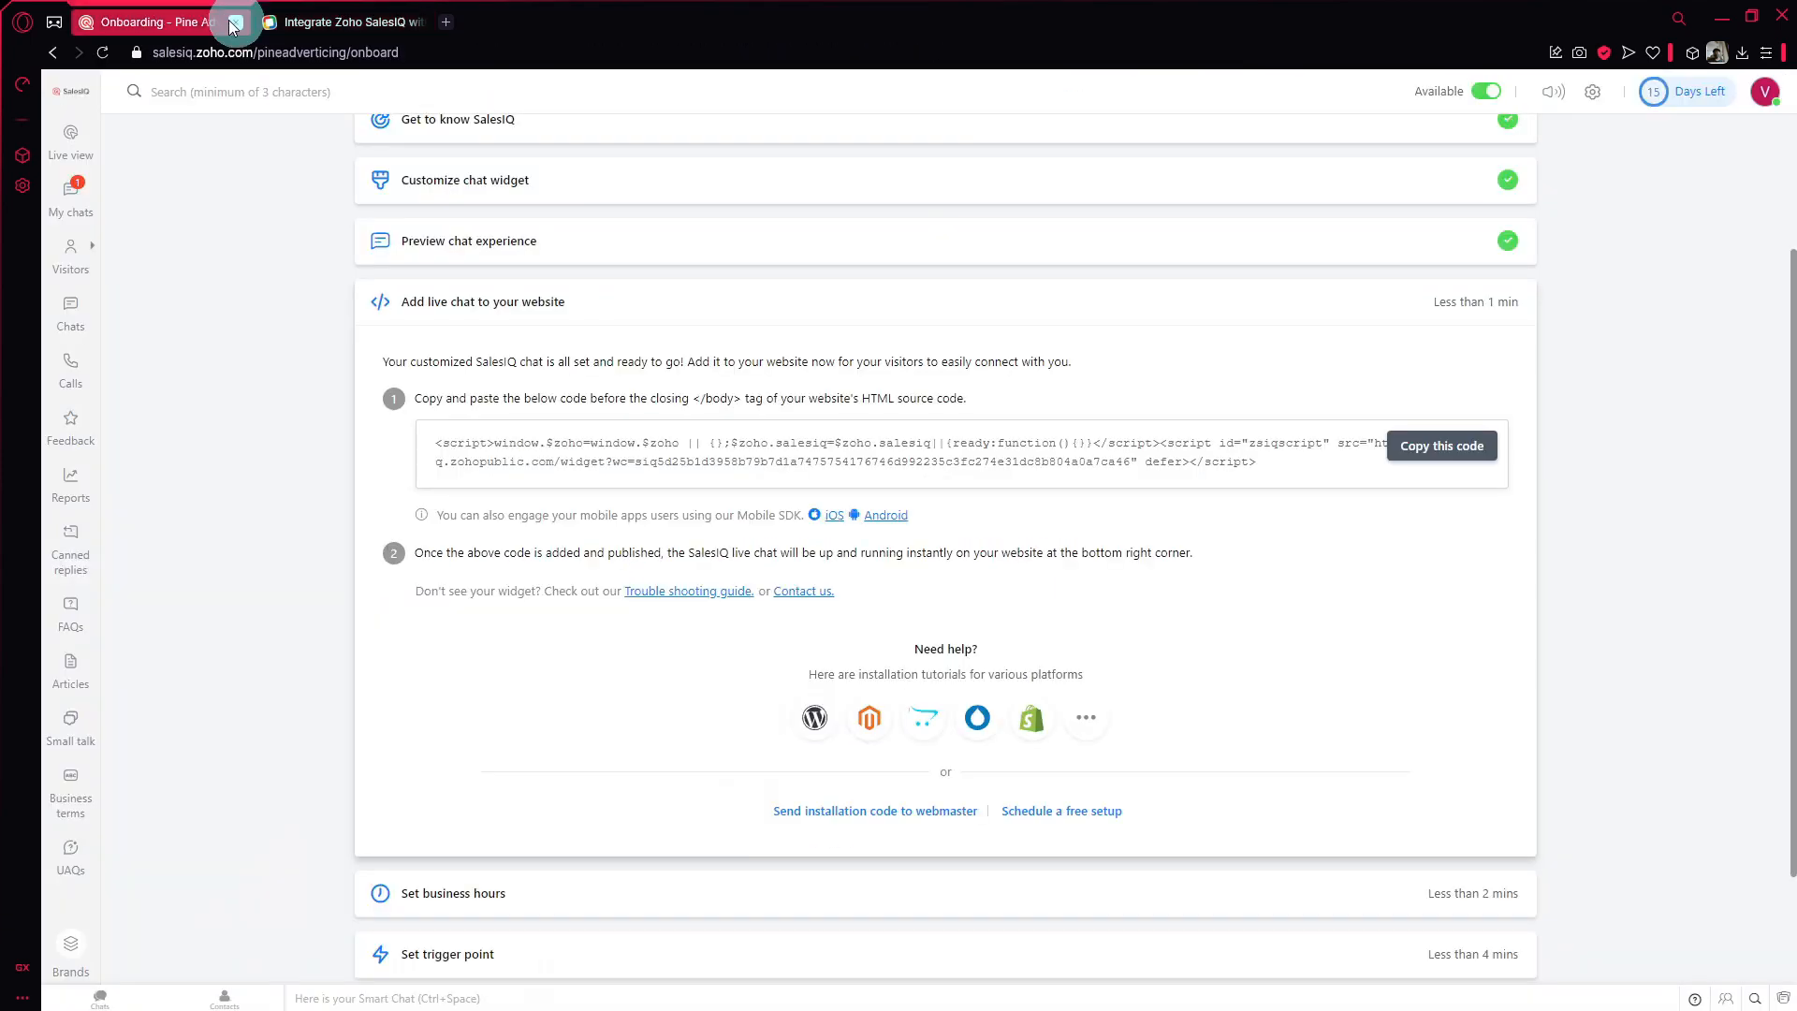
left_click(1087, 728)
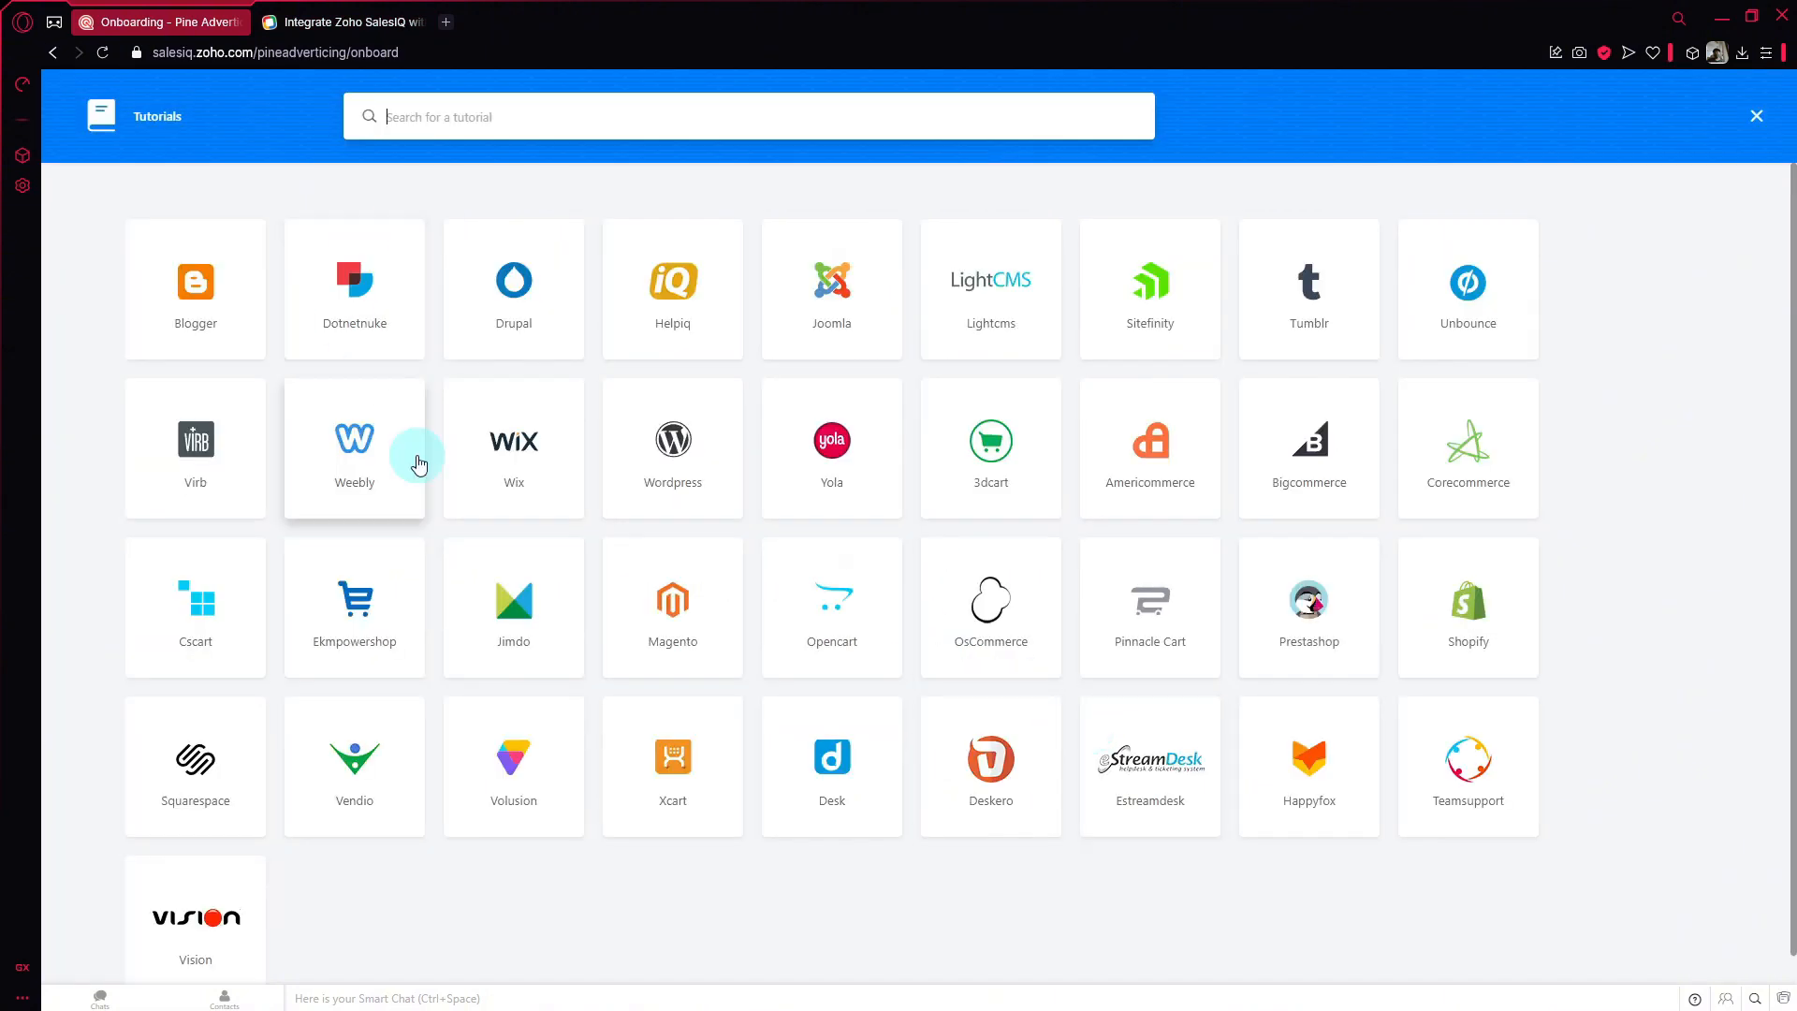
scroll(1453, 659, "down", 1)
scroll(1498, 580, "up", 1)
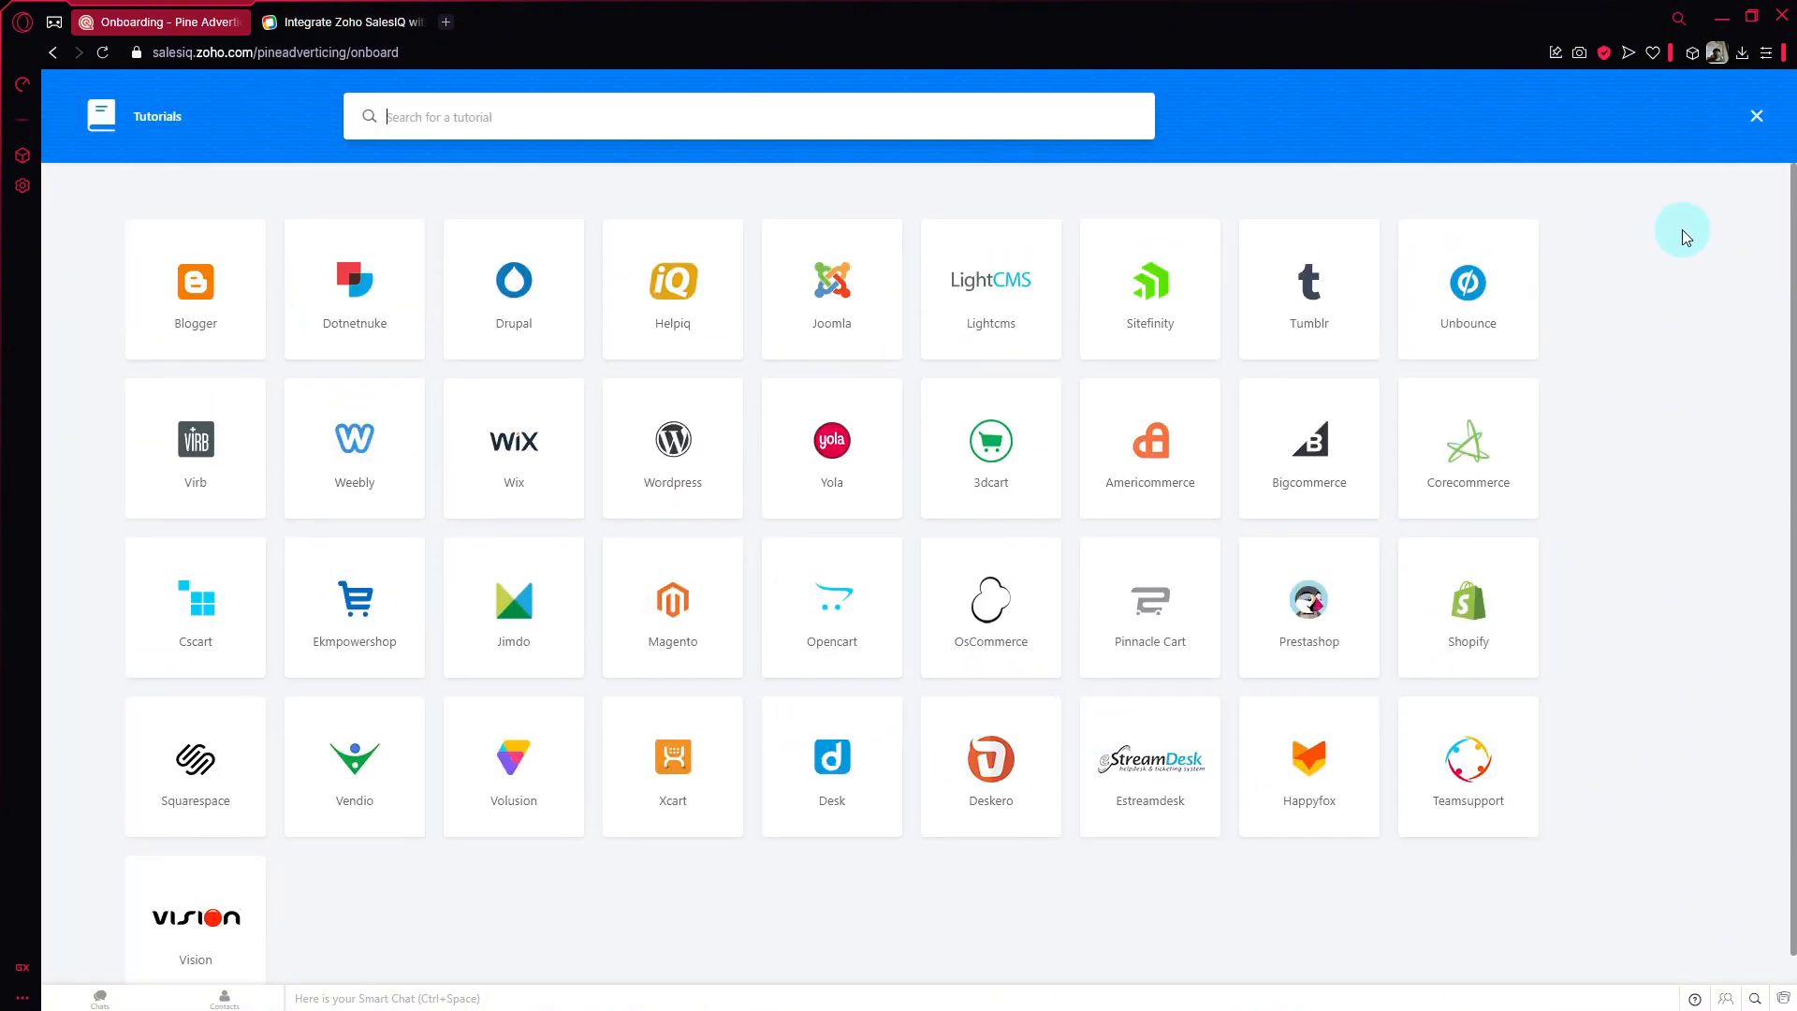
left_click(1753, 142)
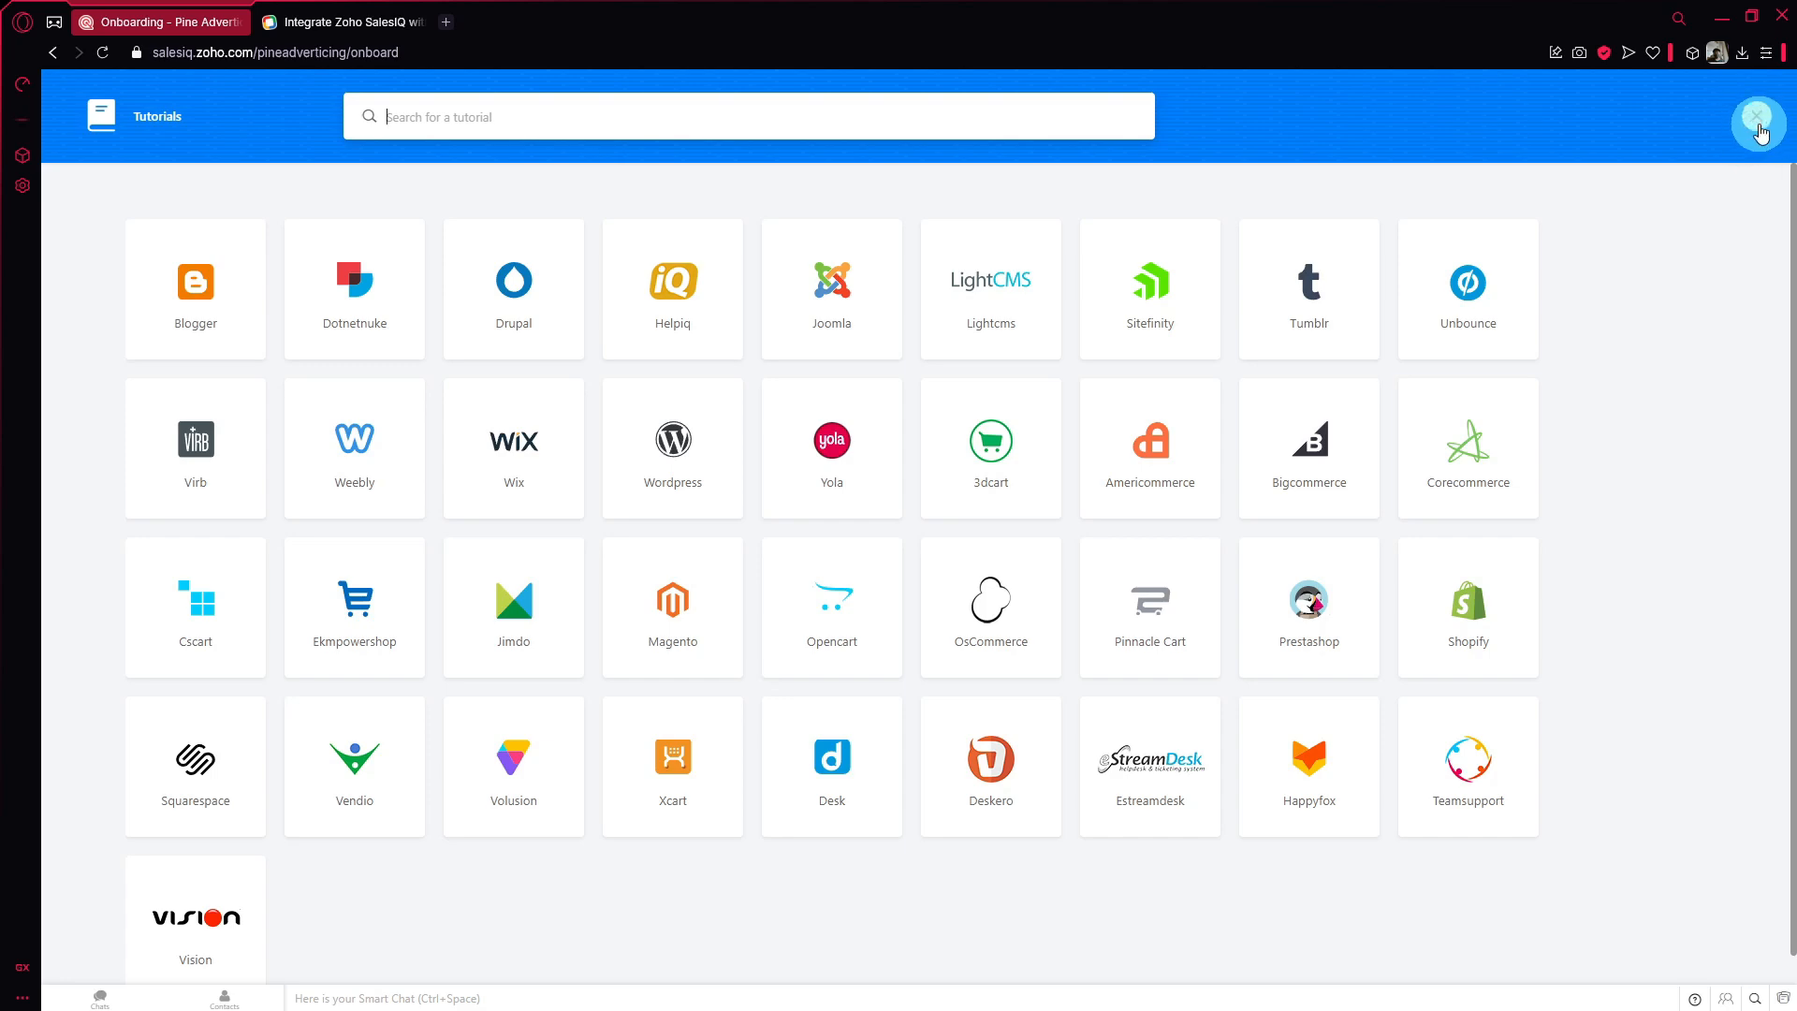
Step: Recheck the Shopify guide's admin page installation instructions and close the guide, returning to the onboarding page
left_click(290, 22)
scroll(456, 305, "up", 4)
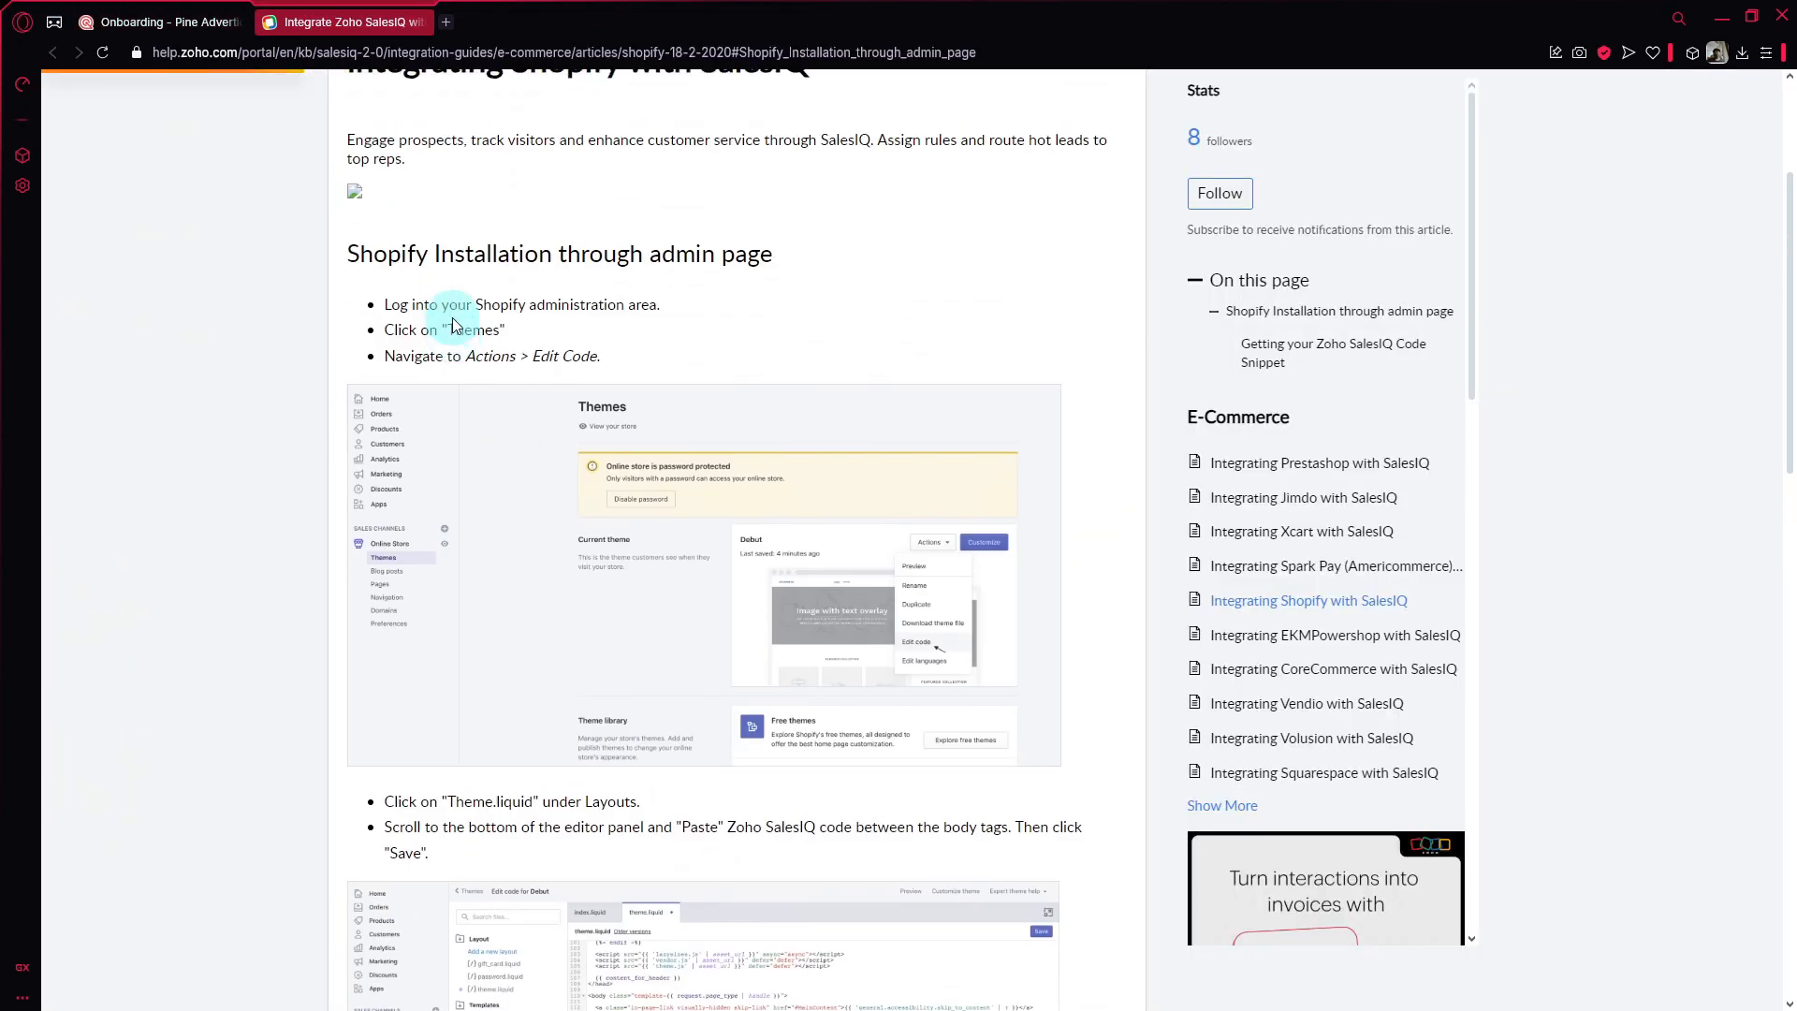
left_click(160, 21)
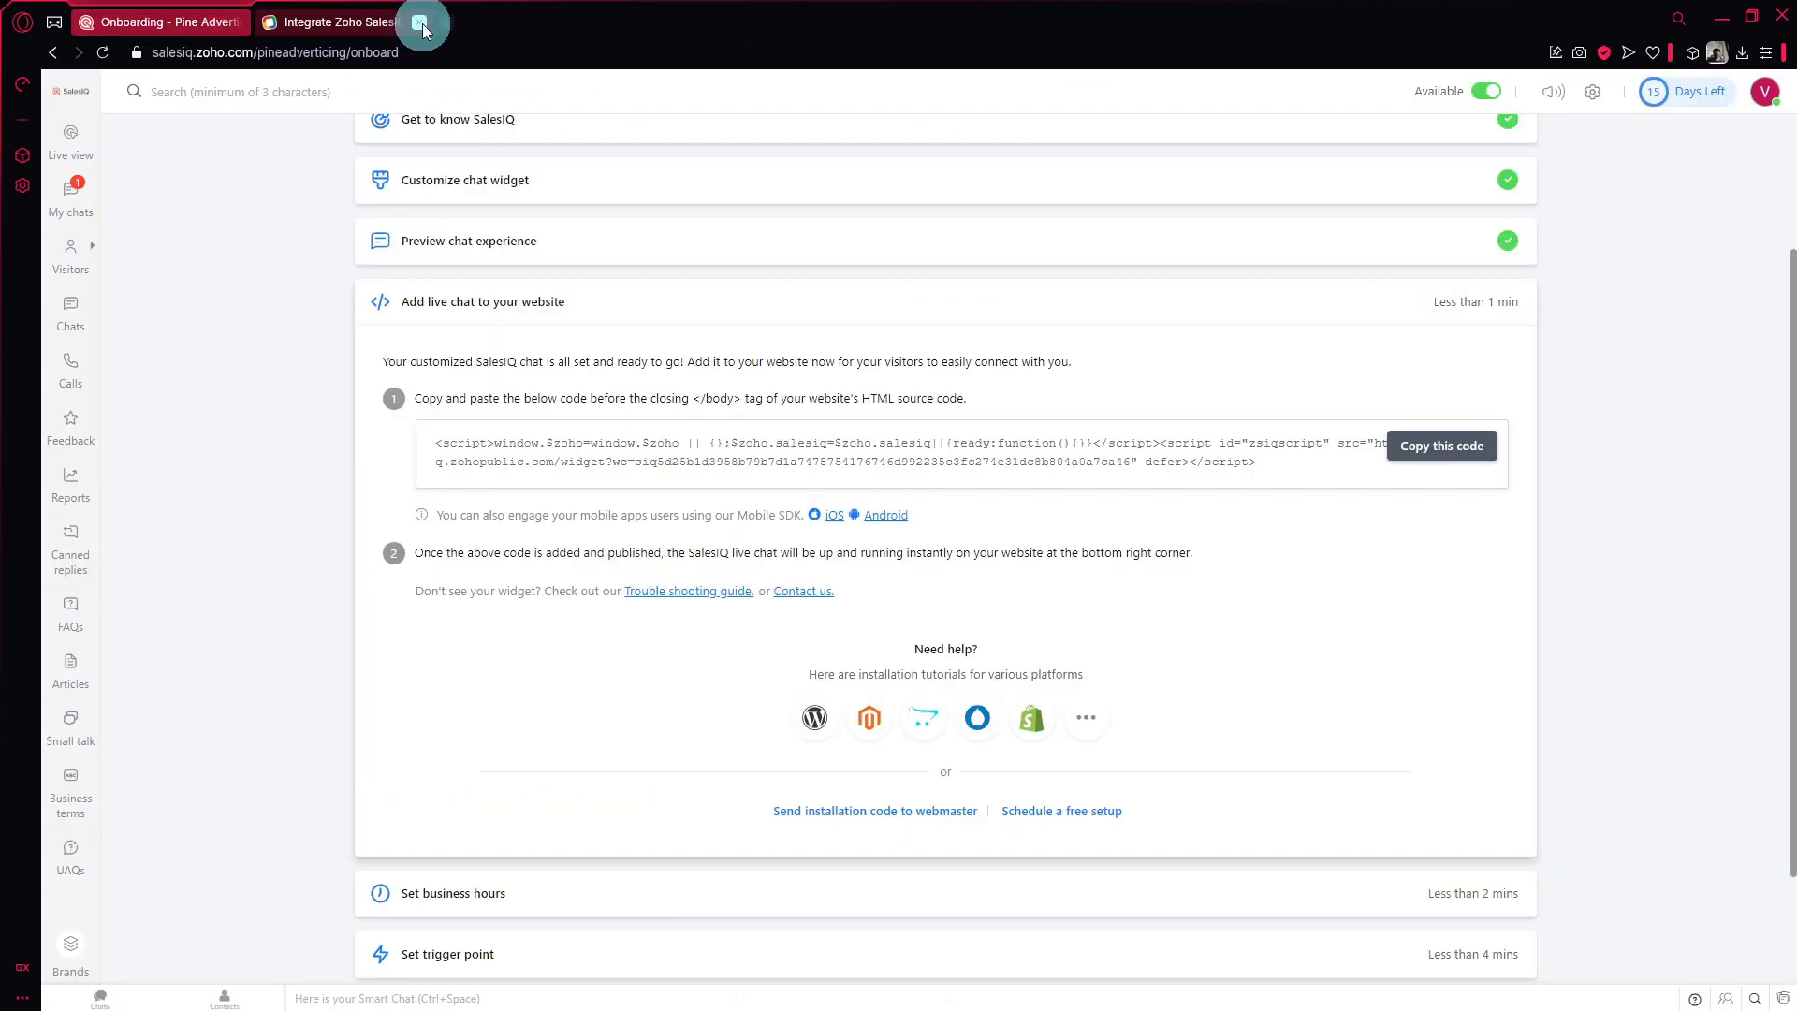
left_click(447, 22)
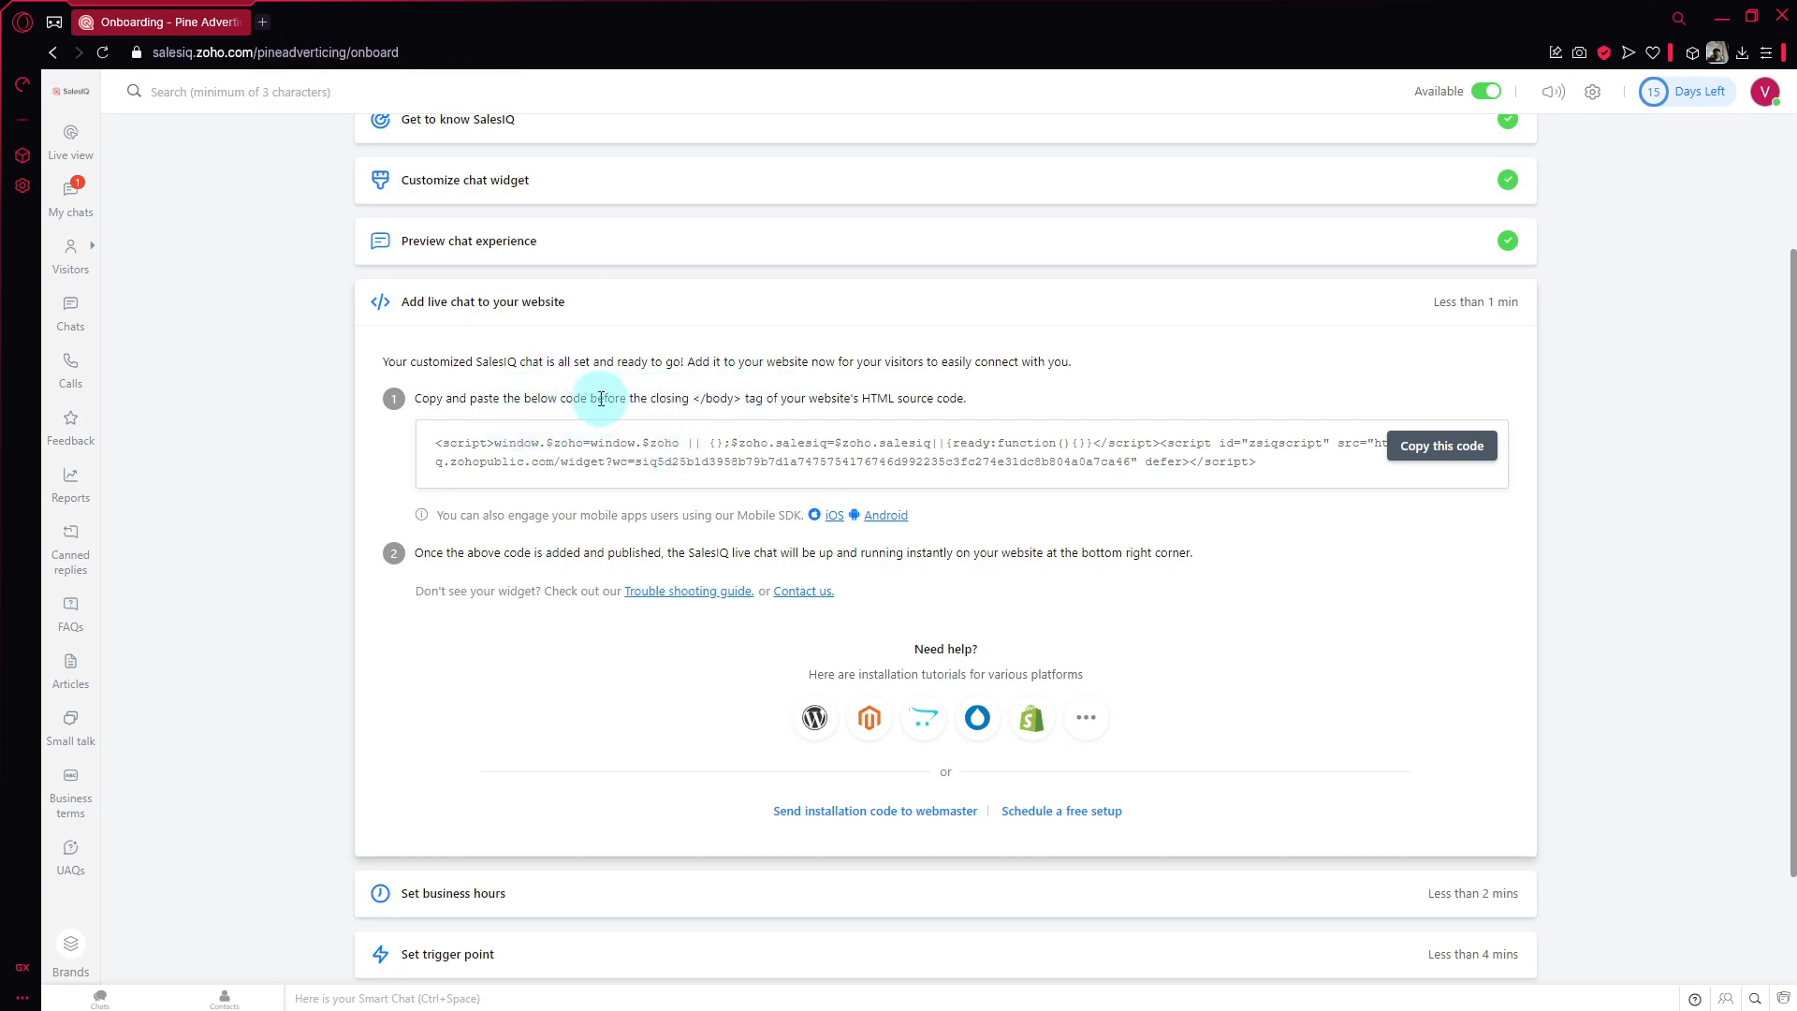
Step: Highlight the instruction about the closing body tag and search the page for "</body>"
left_click_drag(591, 399, 754, 393)
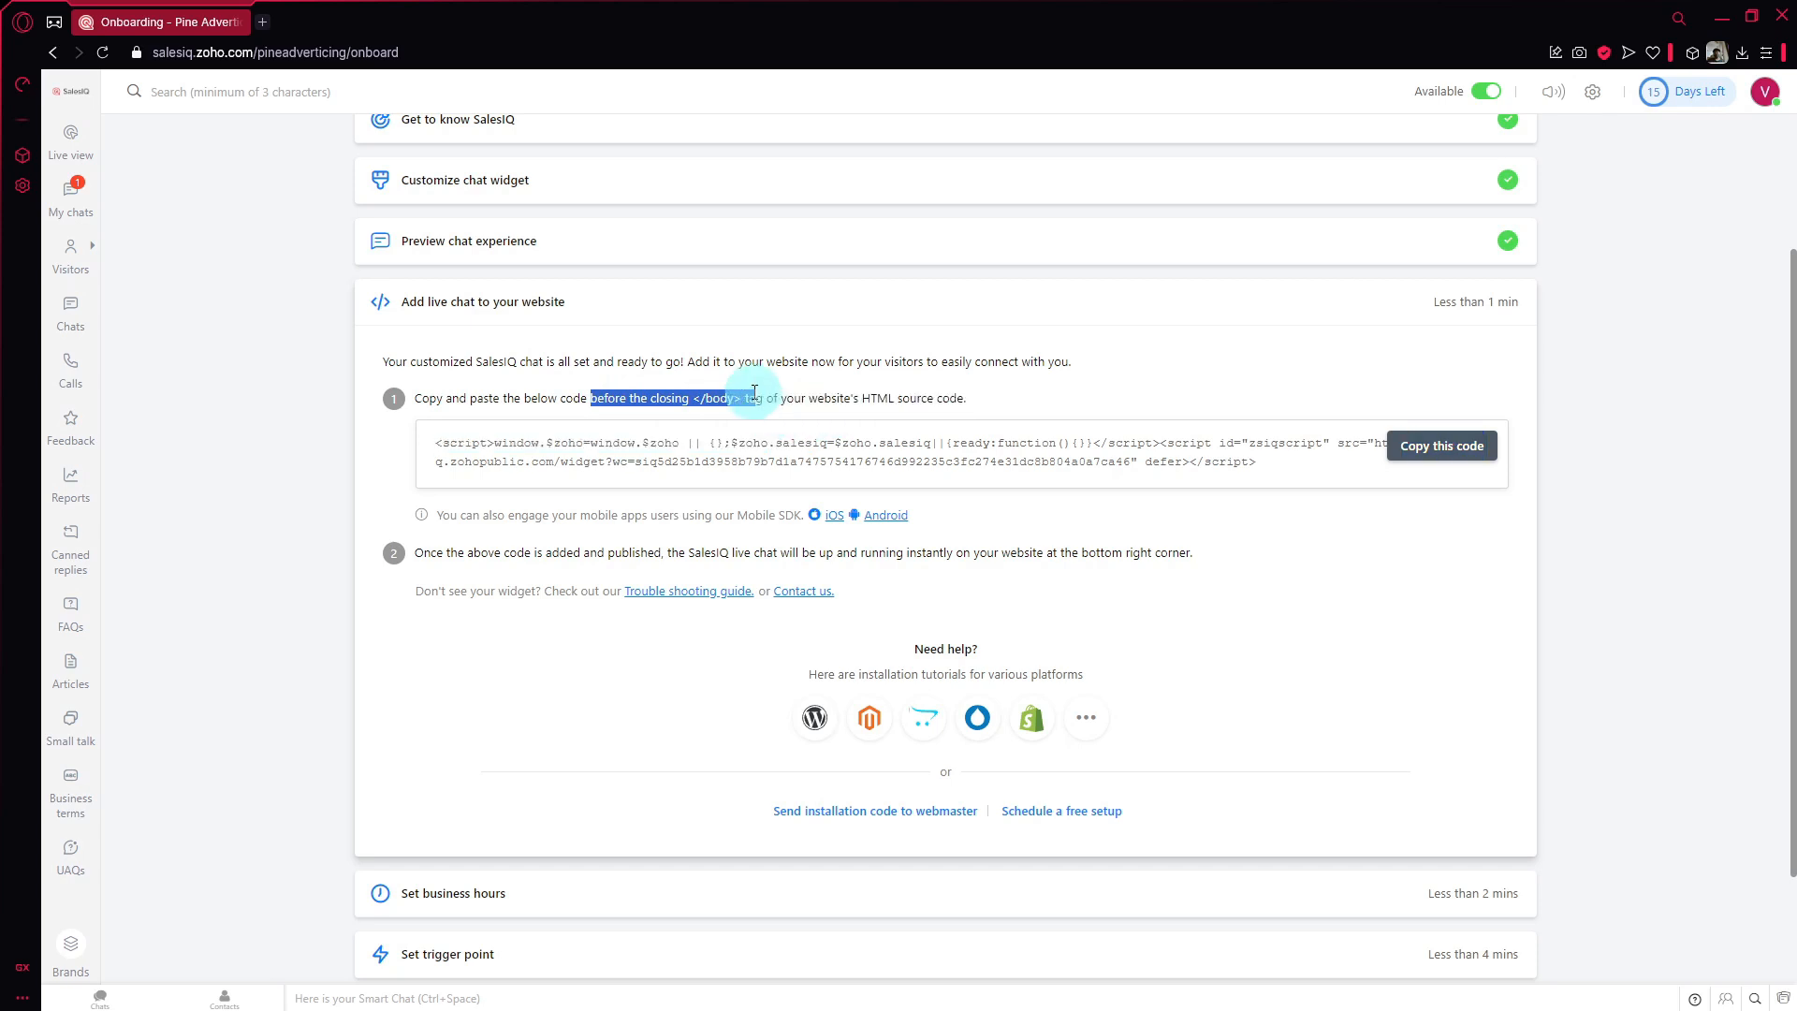
left_click(772, 398)
left_click(740, 401)
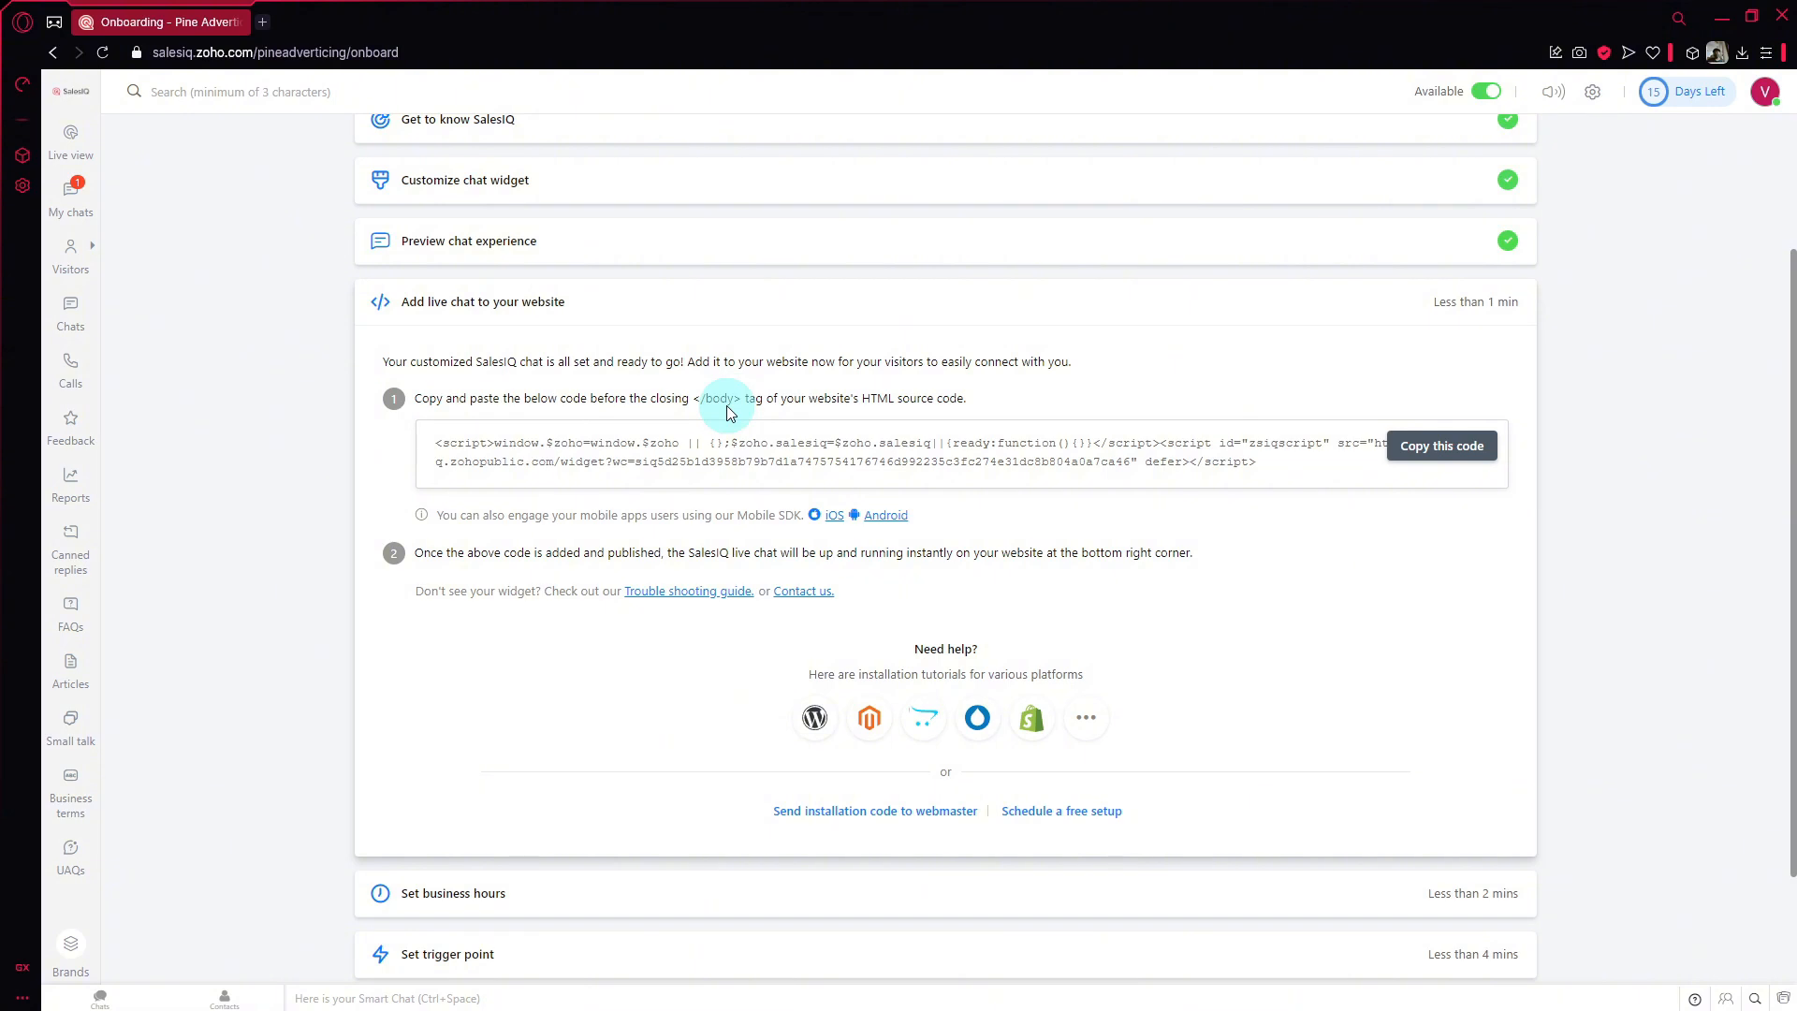
key("ctrl+f")
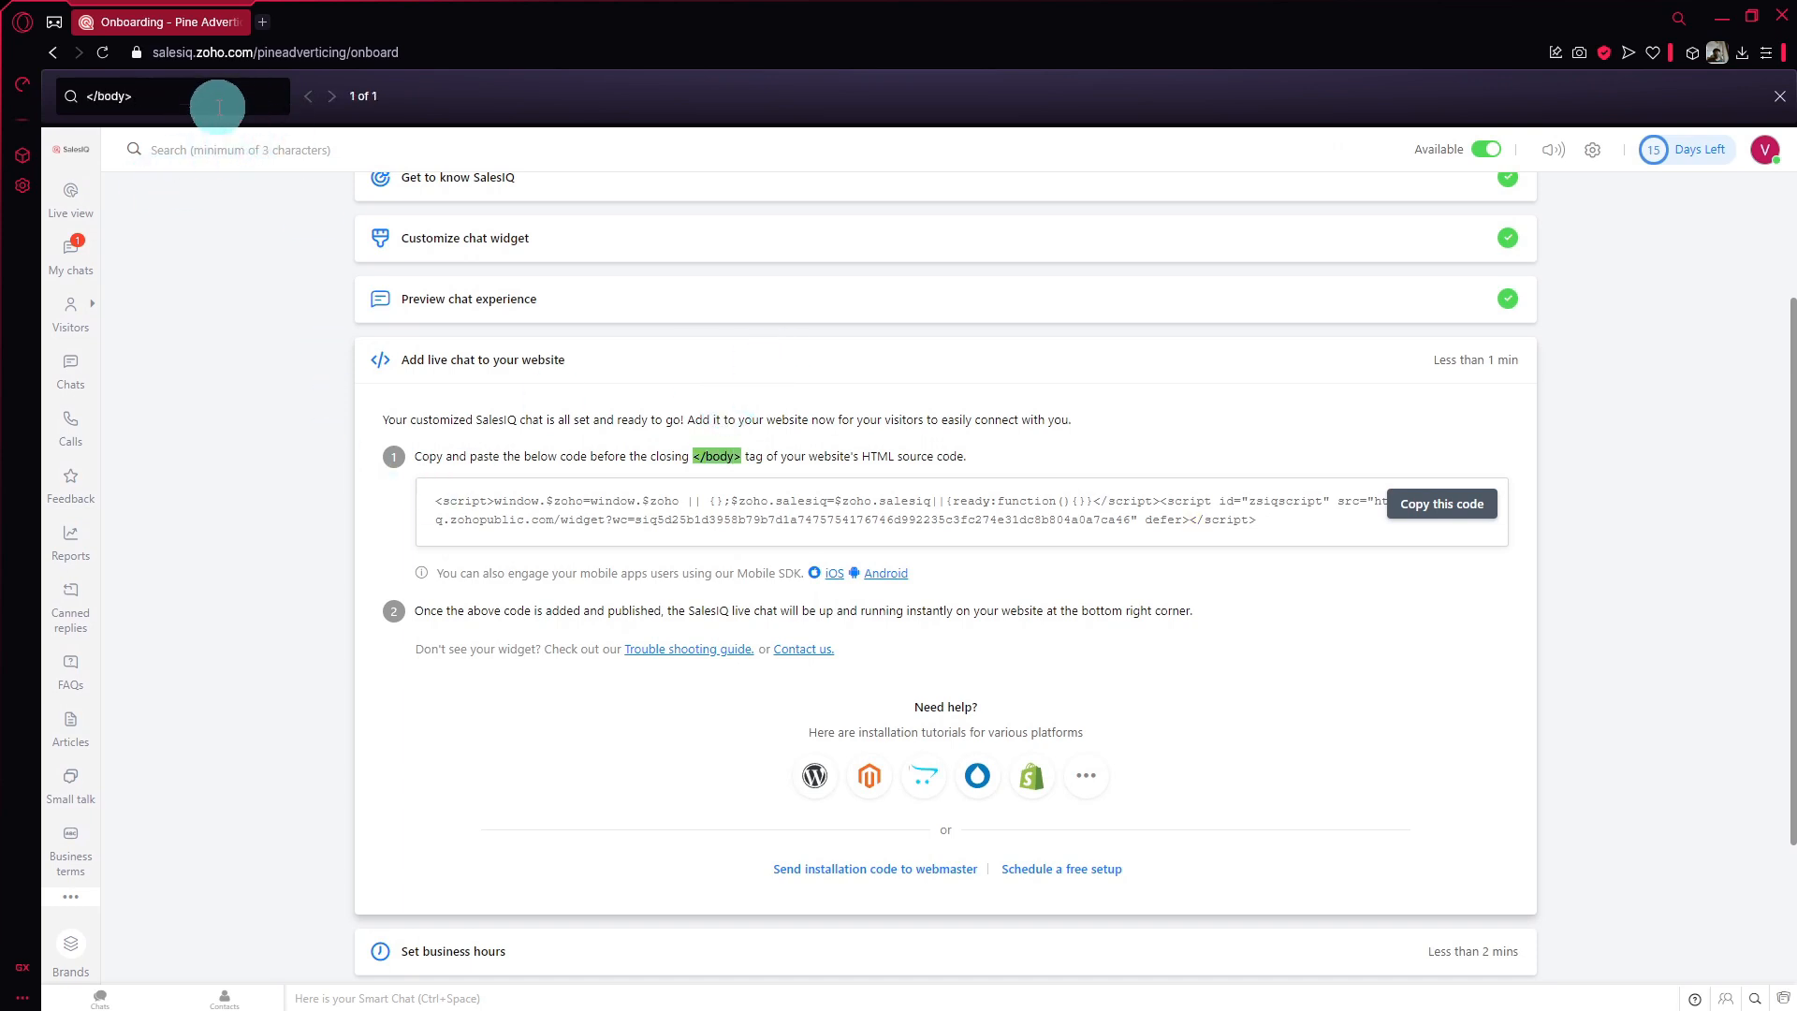
left_click_drag(208, 95, 47, 94)
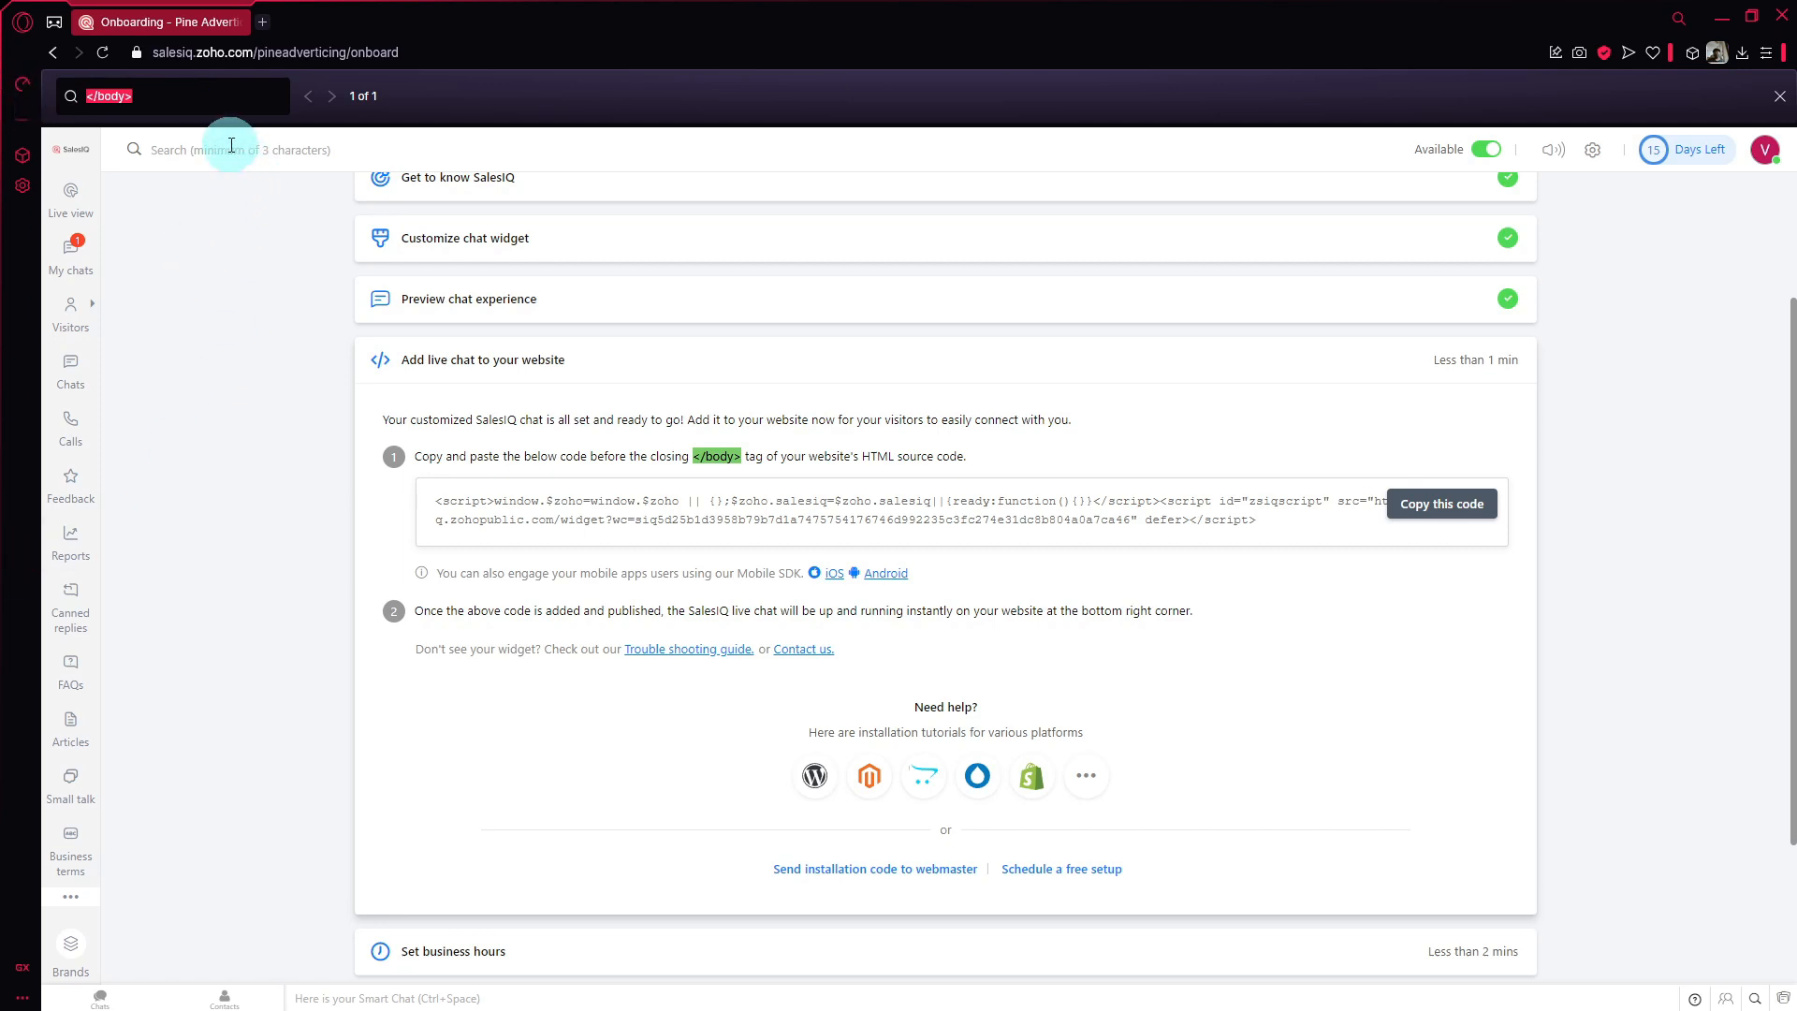
Step: Copy the live chat installation script and close the page search
left_click(692, 537)
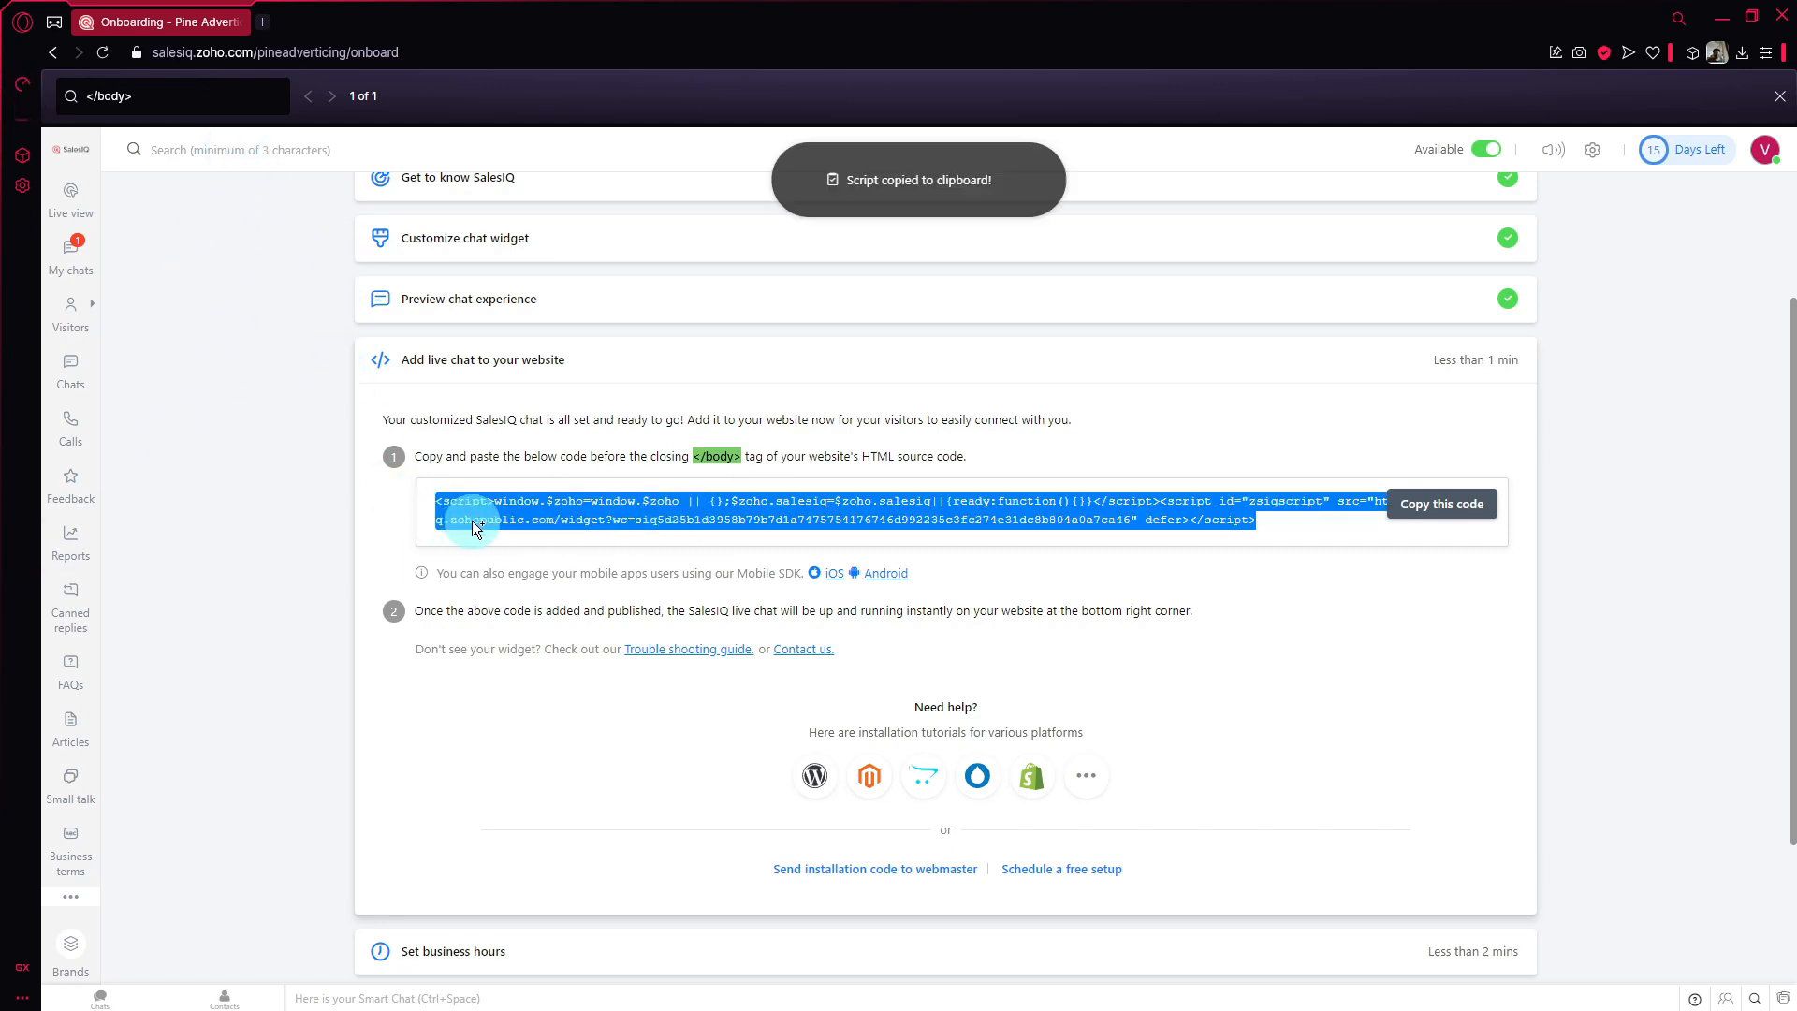
left_click(1781, 96)
left_click(1603, 679)
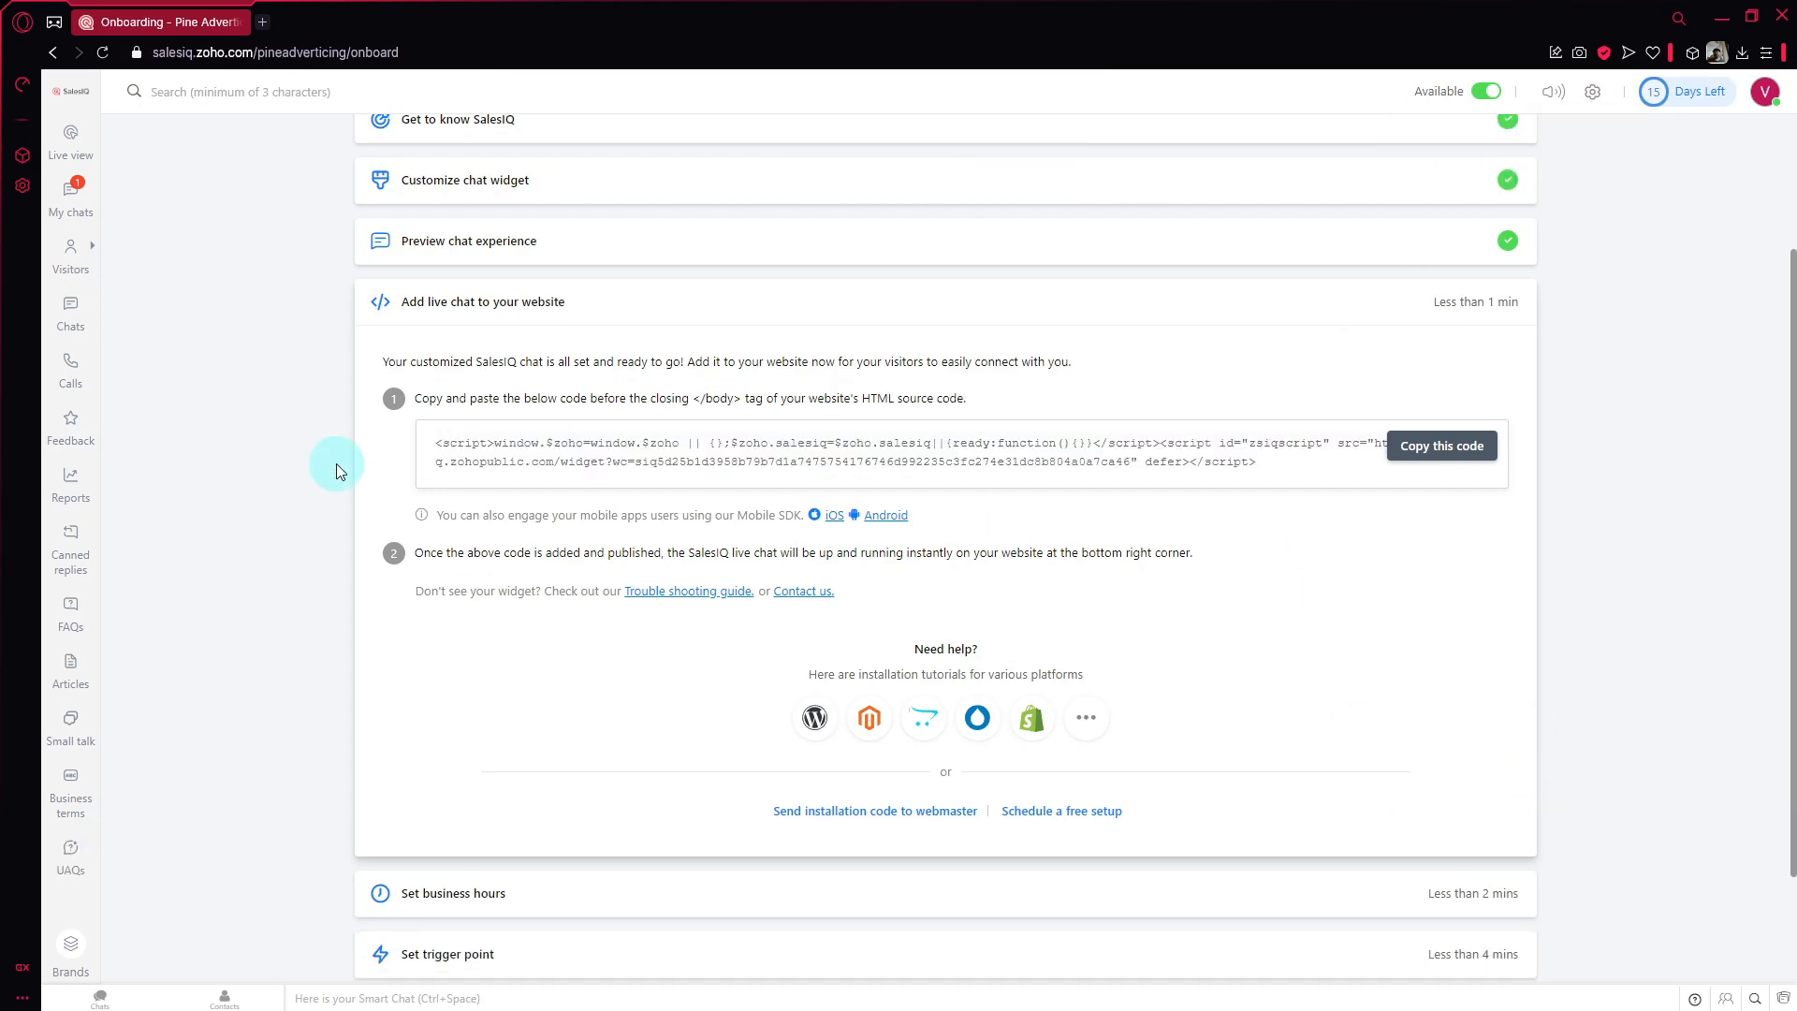
Step: Revisit the chat widget customization and chat preview sections of the onboarding
left_click(574, 187)
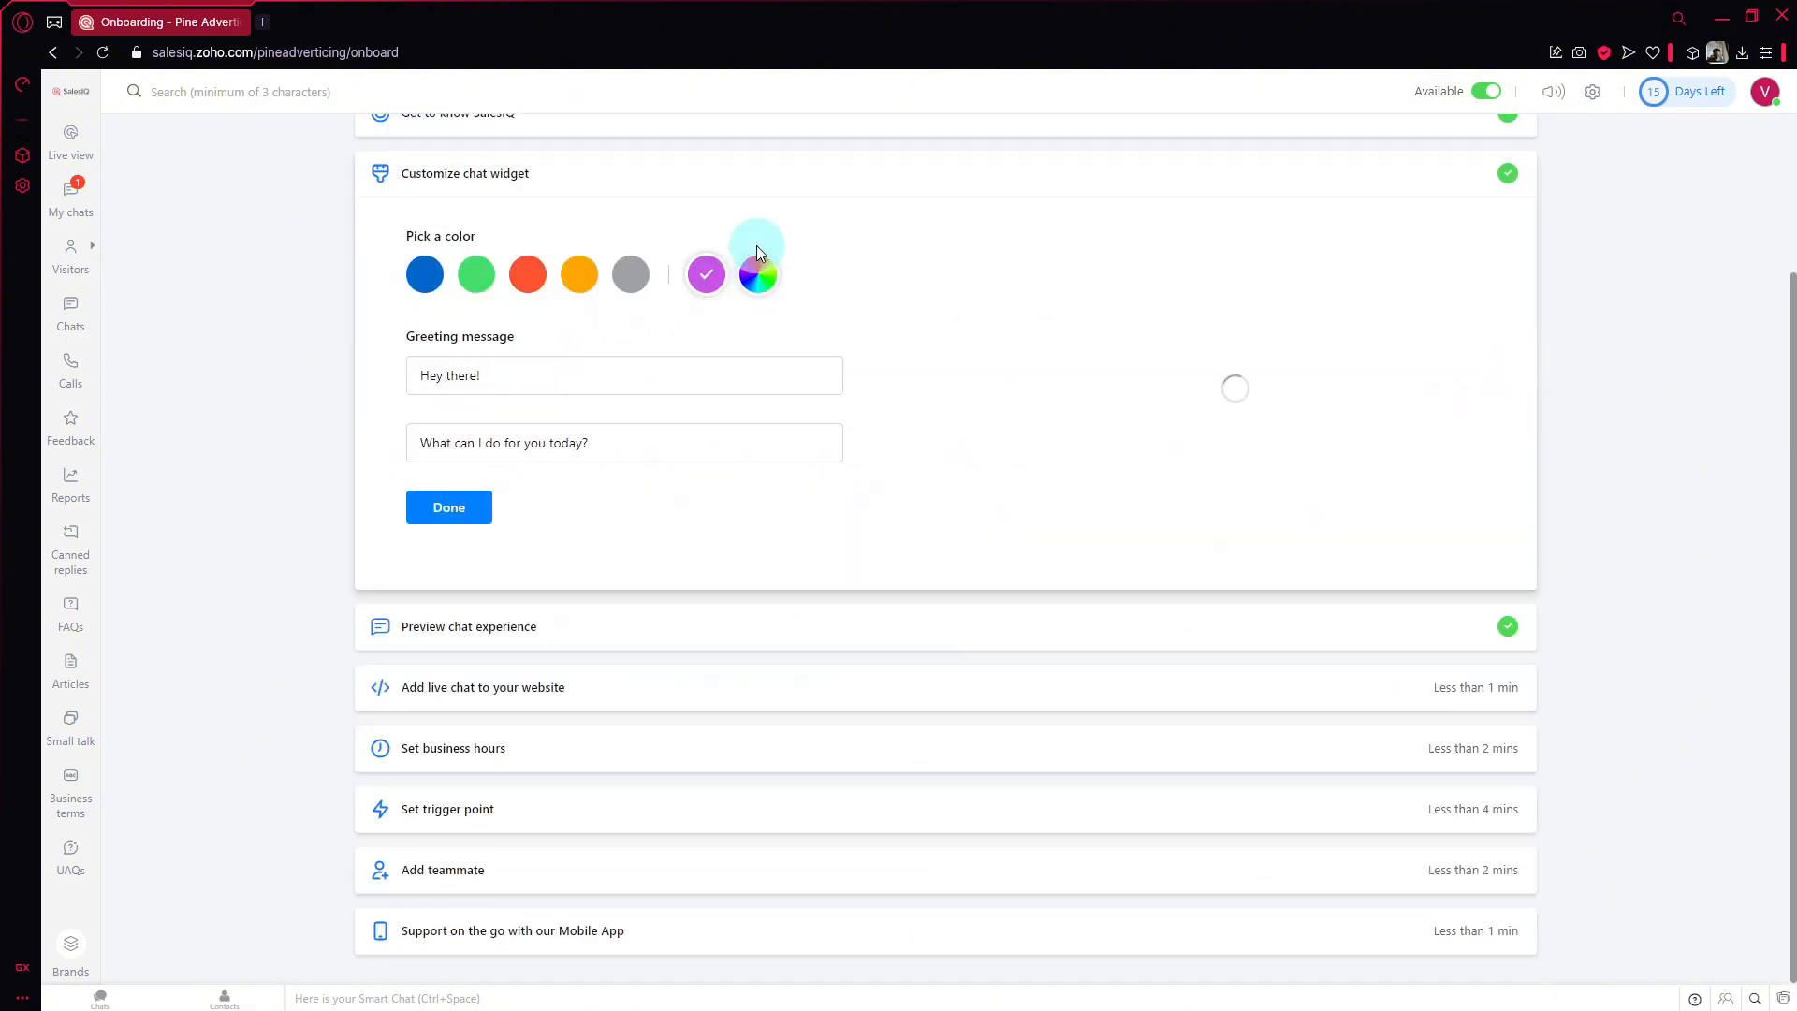
left_click(744, 628)
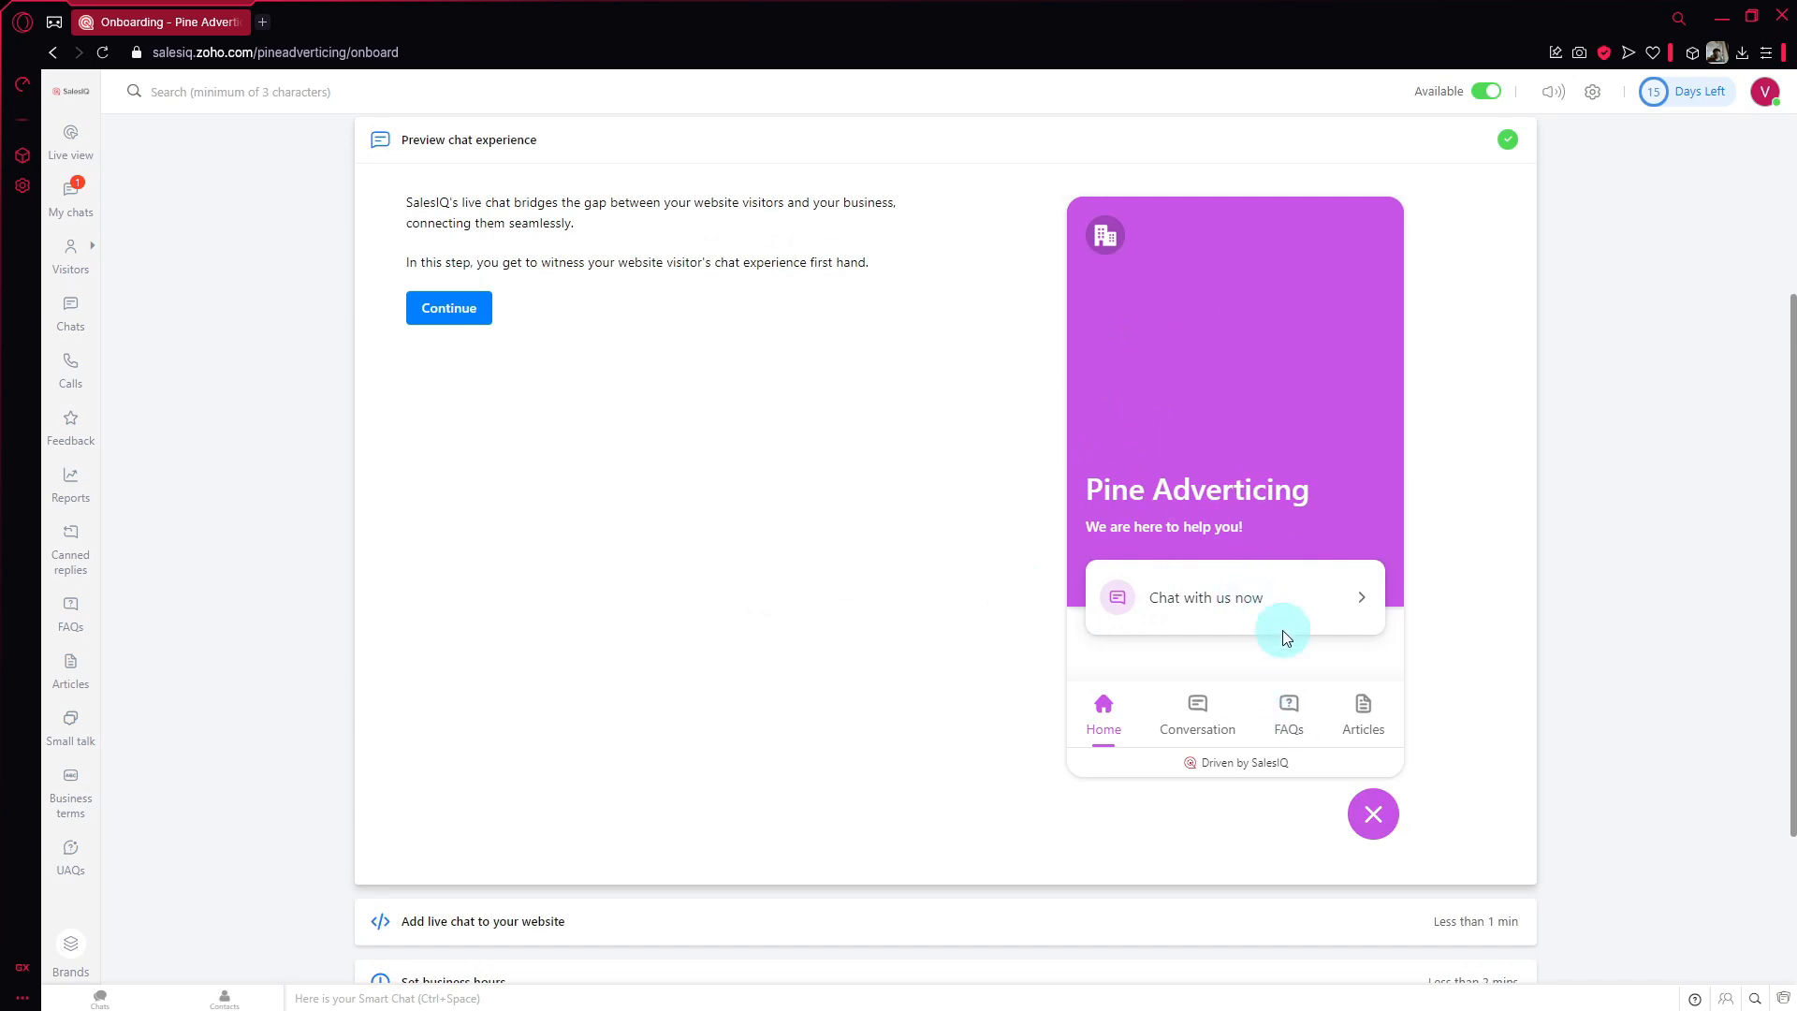
scroll(947, 200, "down", 3)
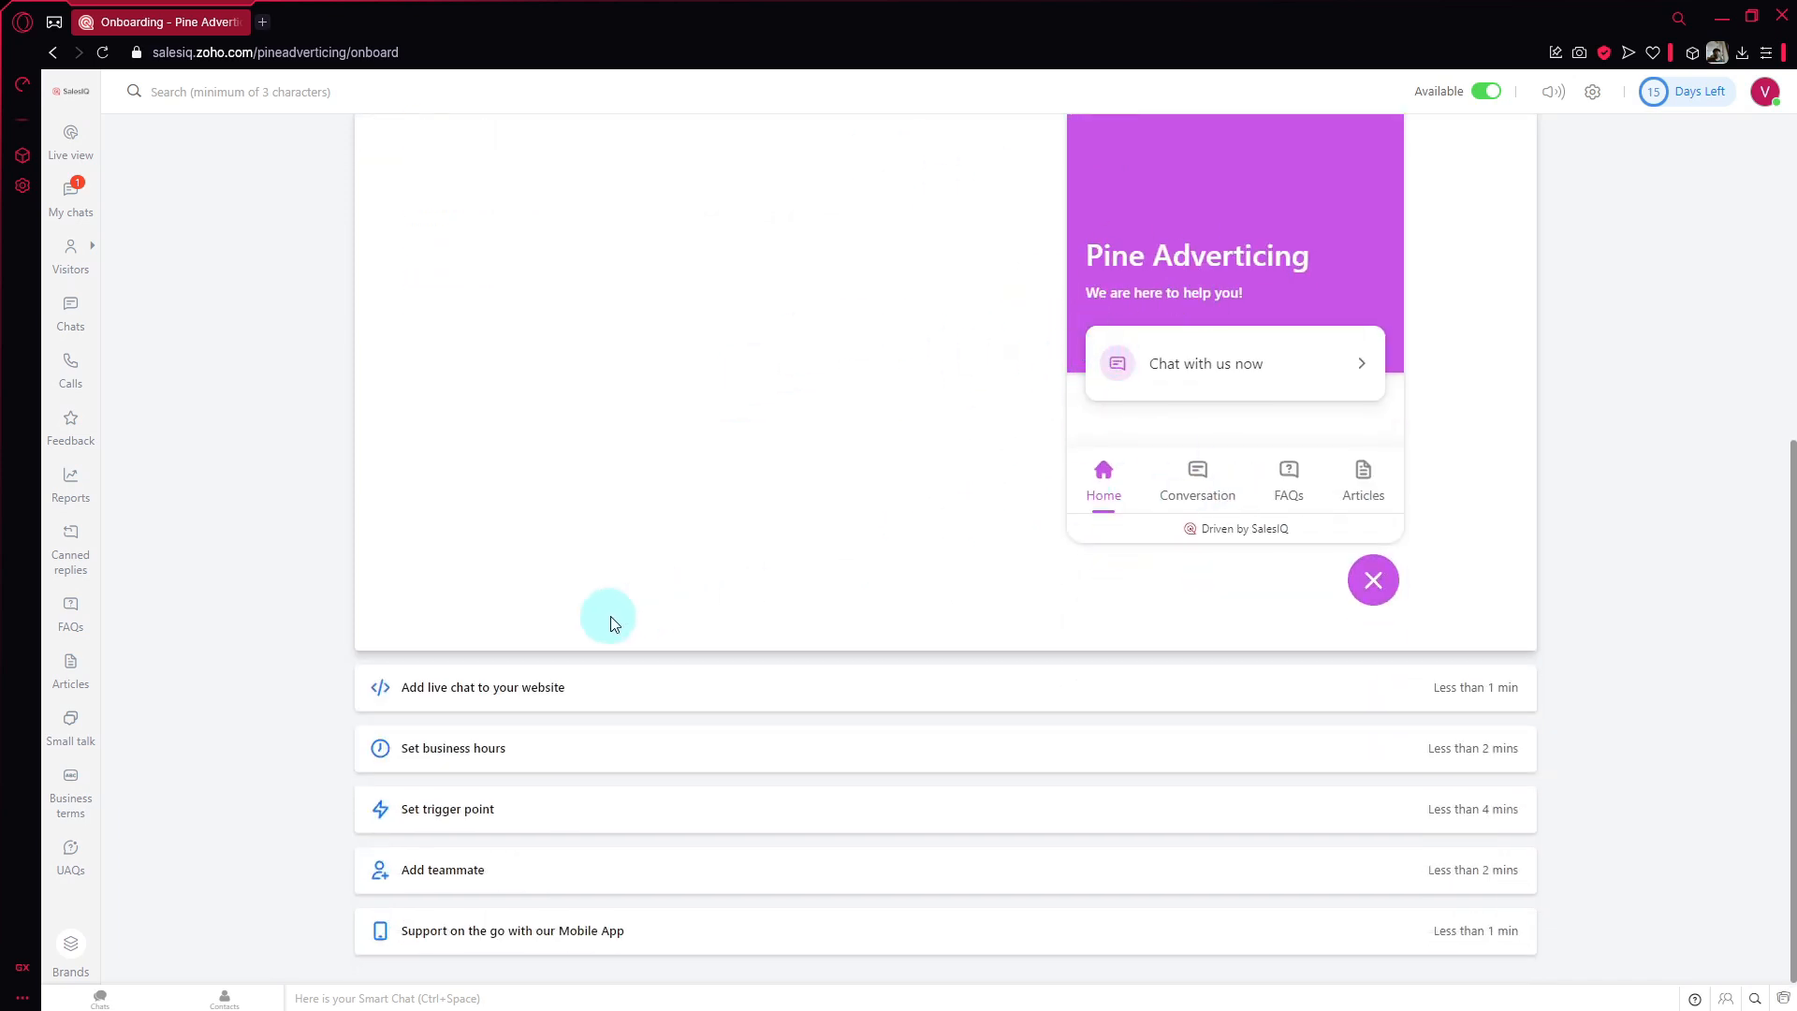
Step: Try to open the business hours section and to continue from the chat preview section
left_click(471, 765)
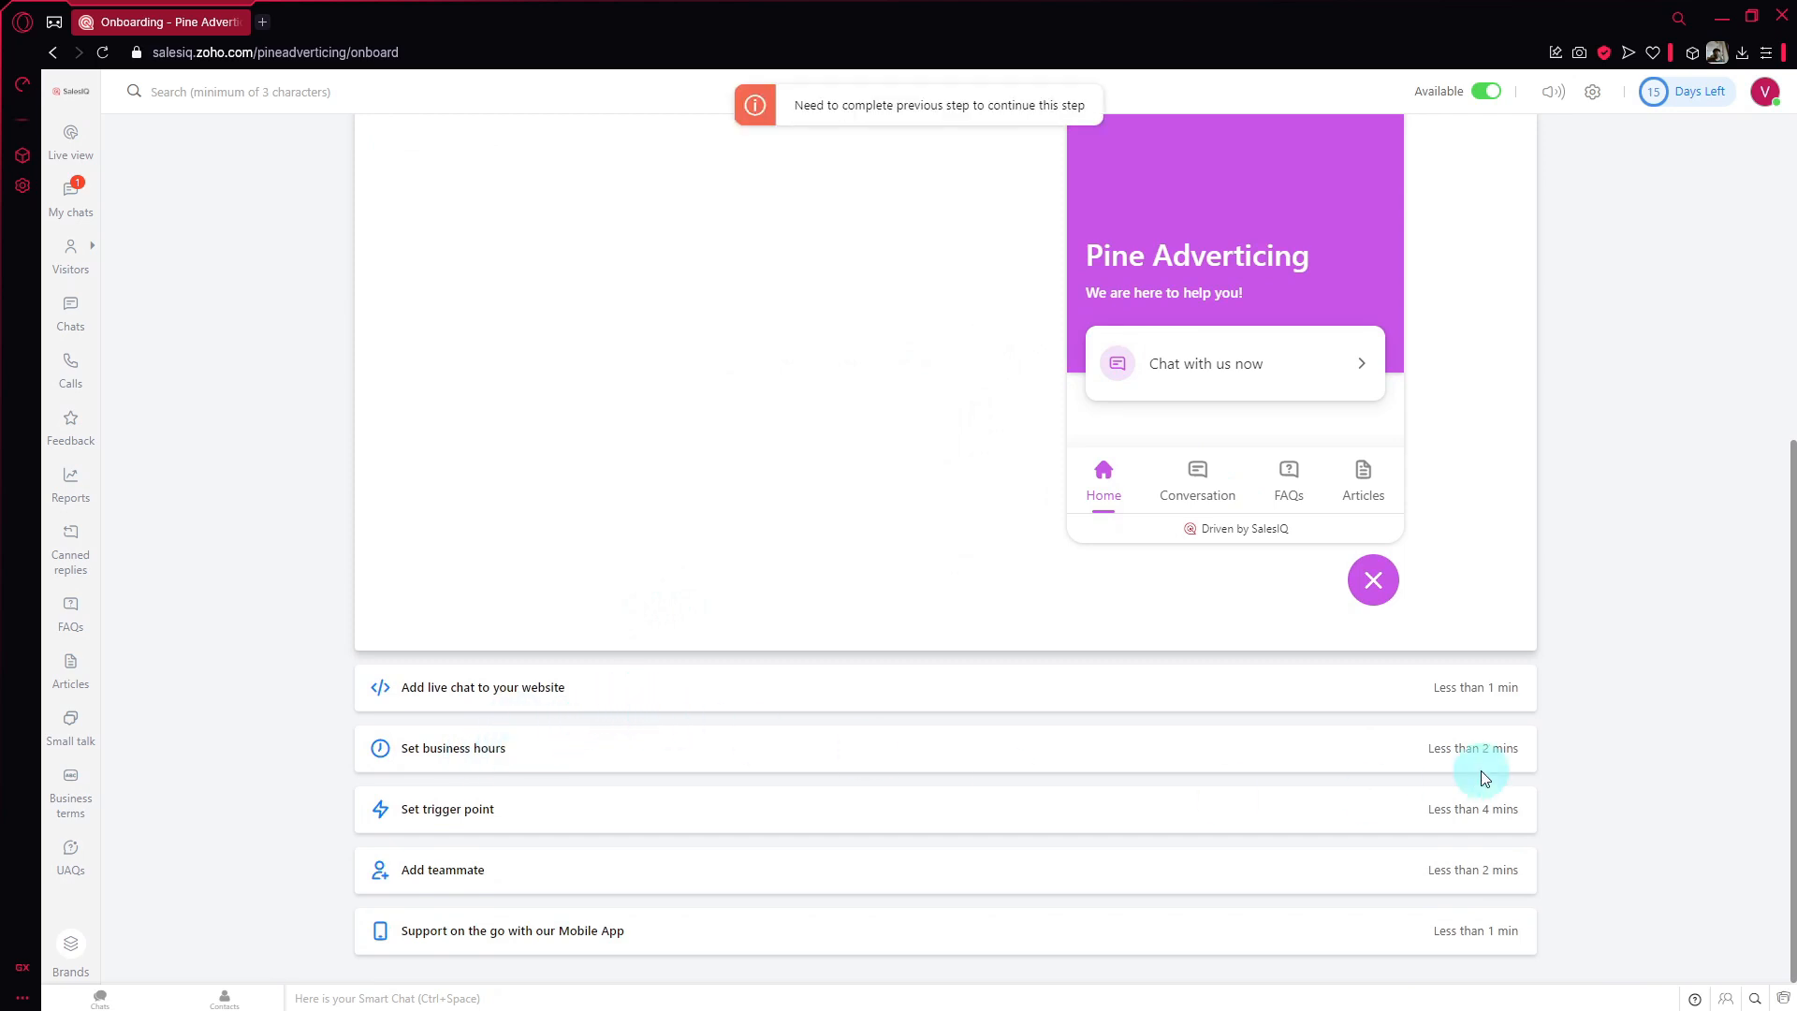
scroll(1107, 711, "up", 3)
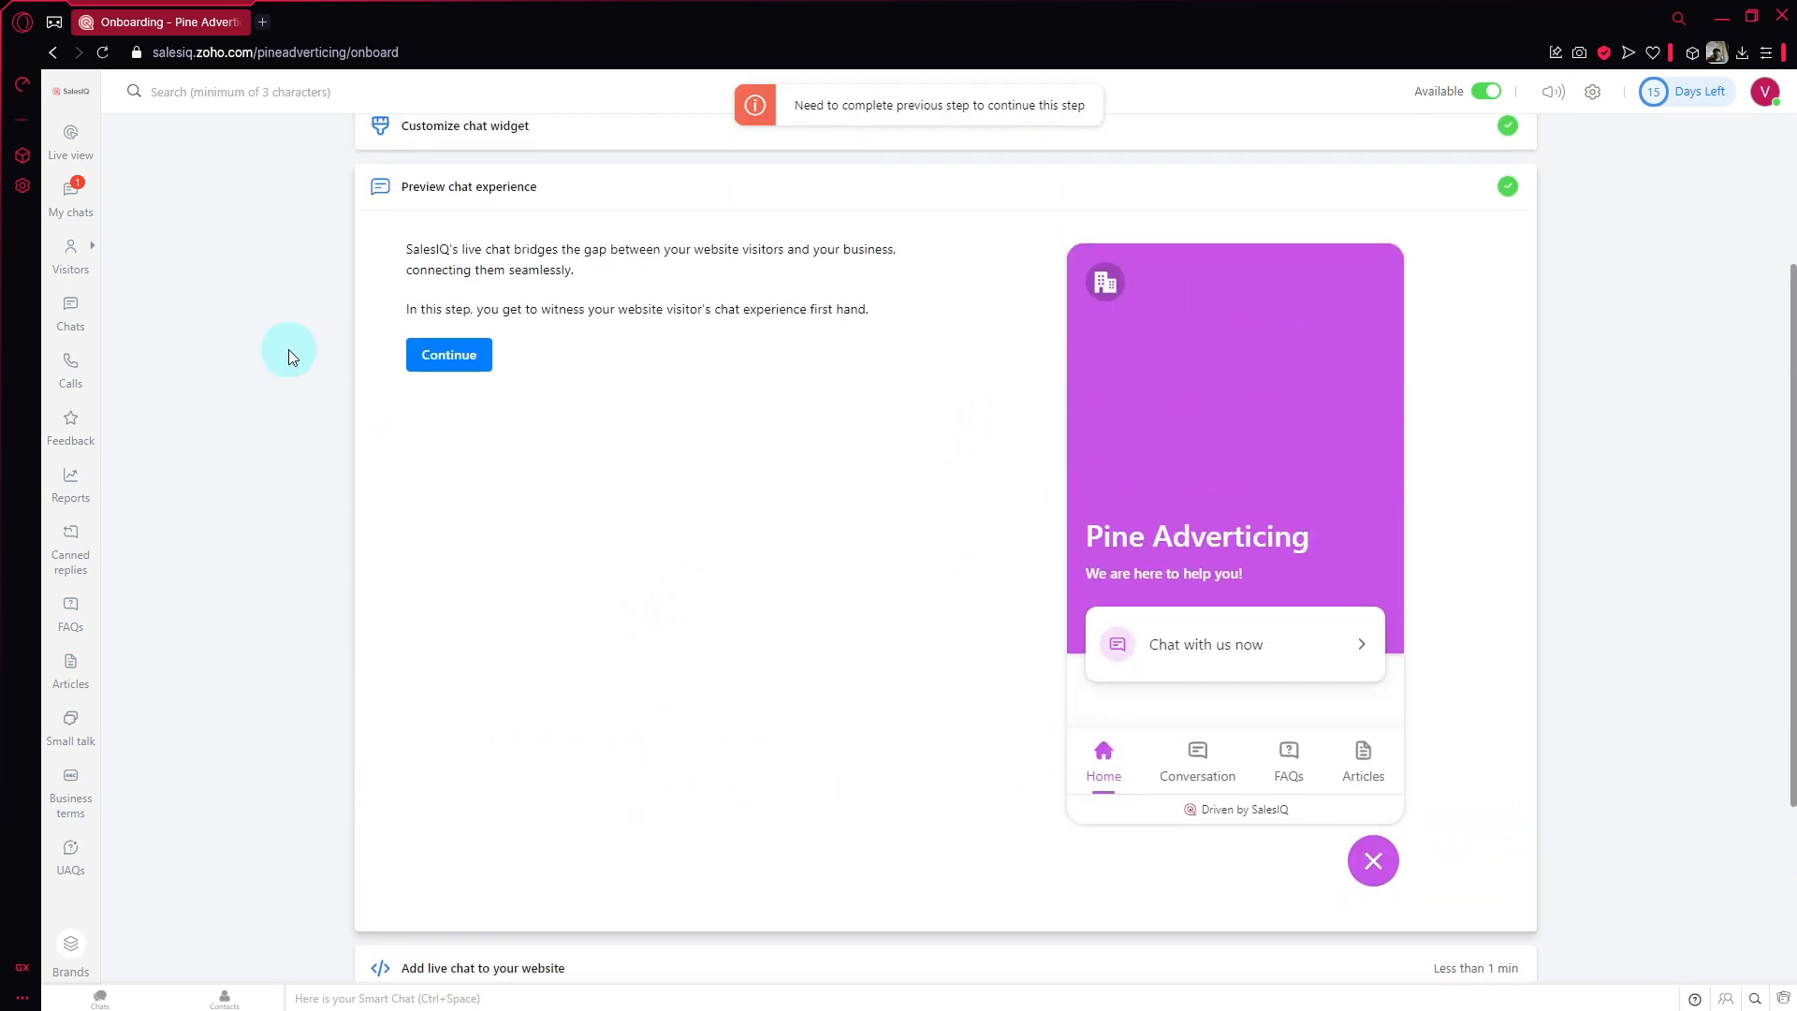
left_click(481, 374)
left_click(1666, 184)
scroll(596, 748, "down", 3)
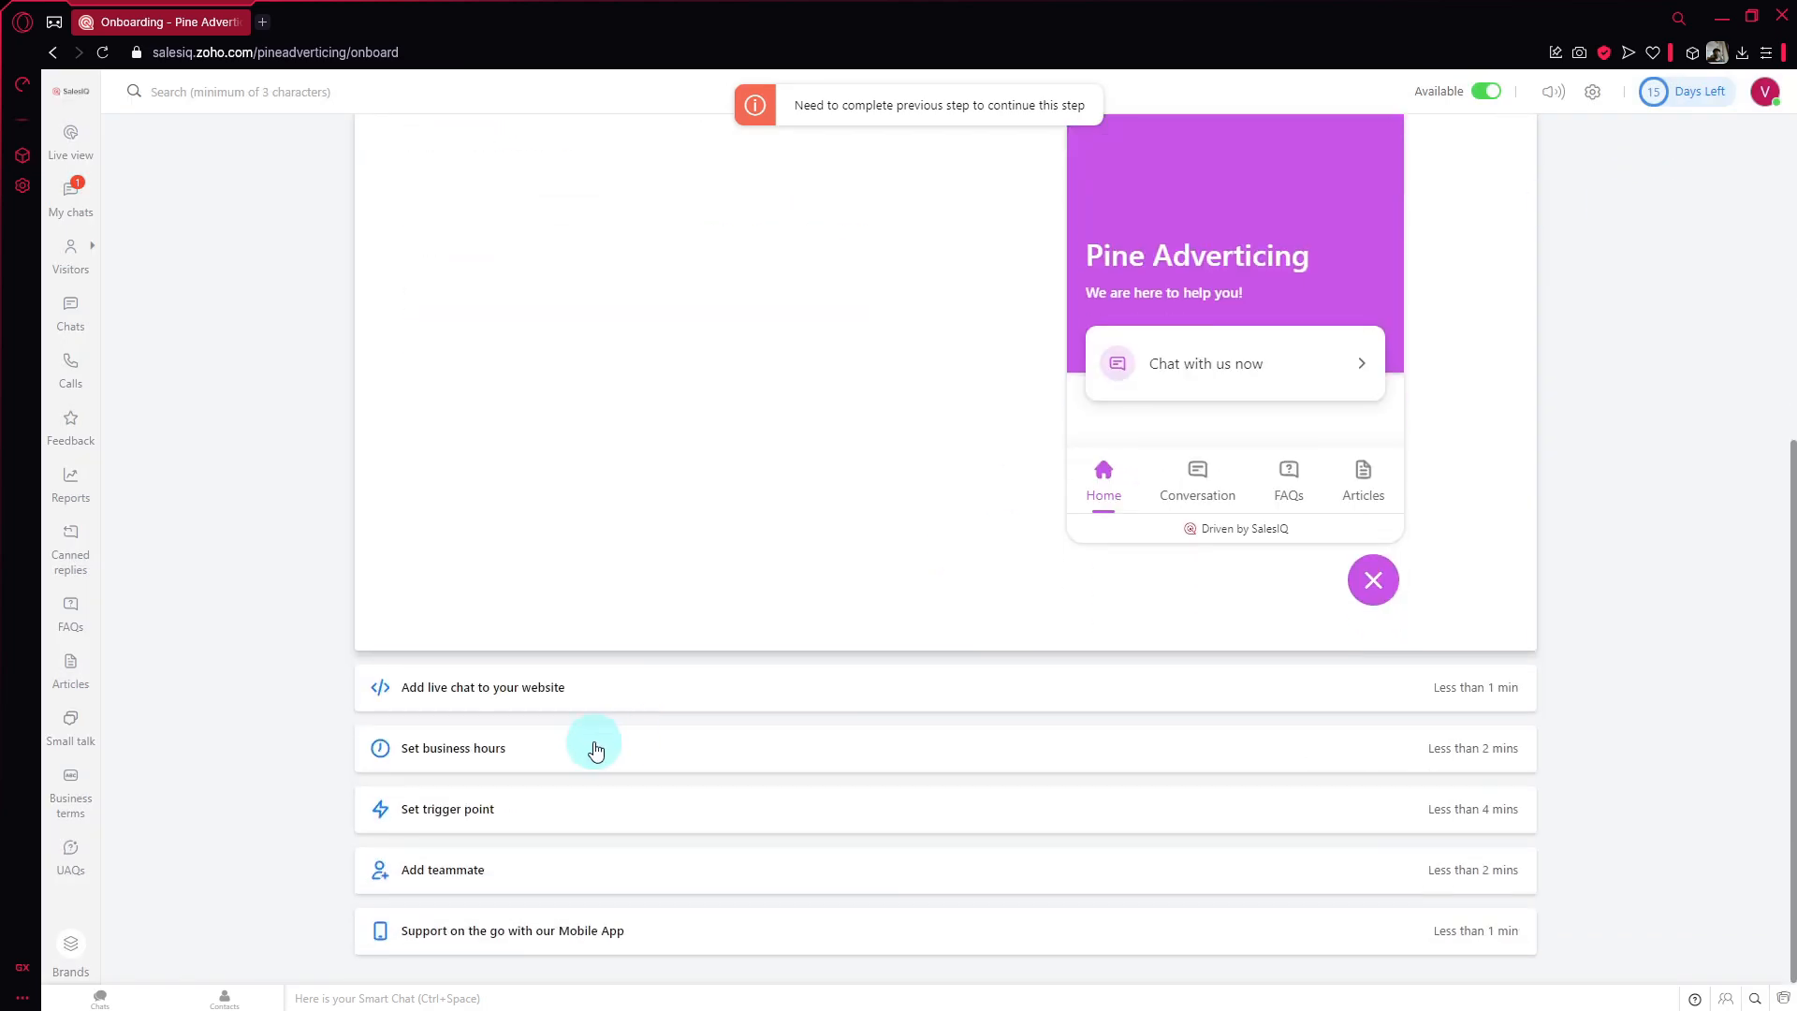
Step: Reopen the section for adding live chat to the website and copy the installation script again
left_click(468, 688)
left_click(1473, 312)
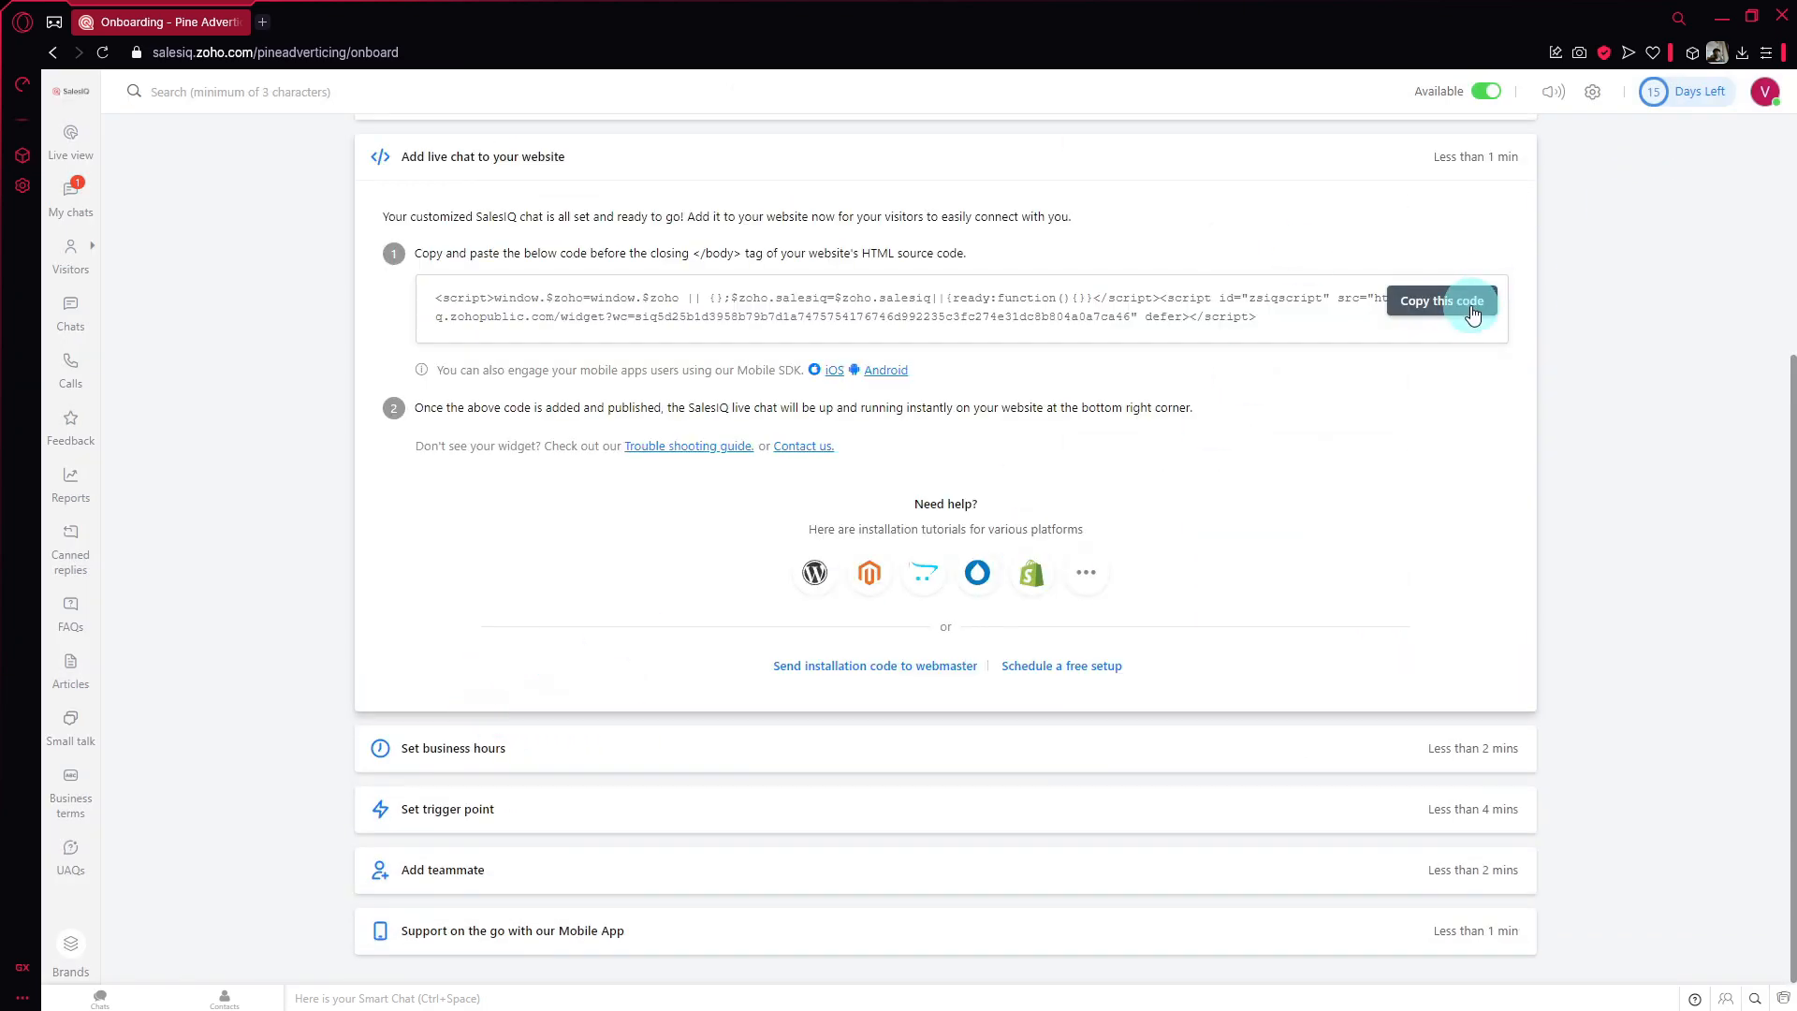
left_click(1327, 494)
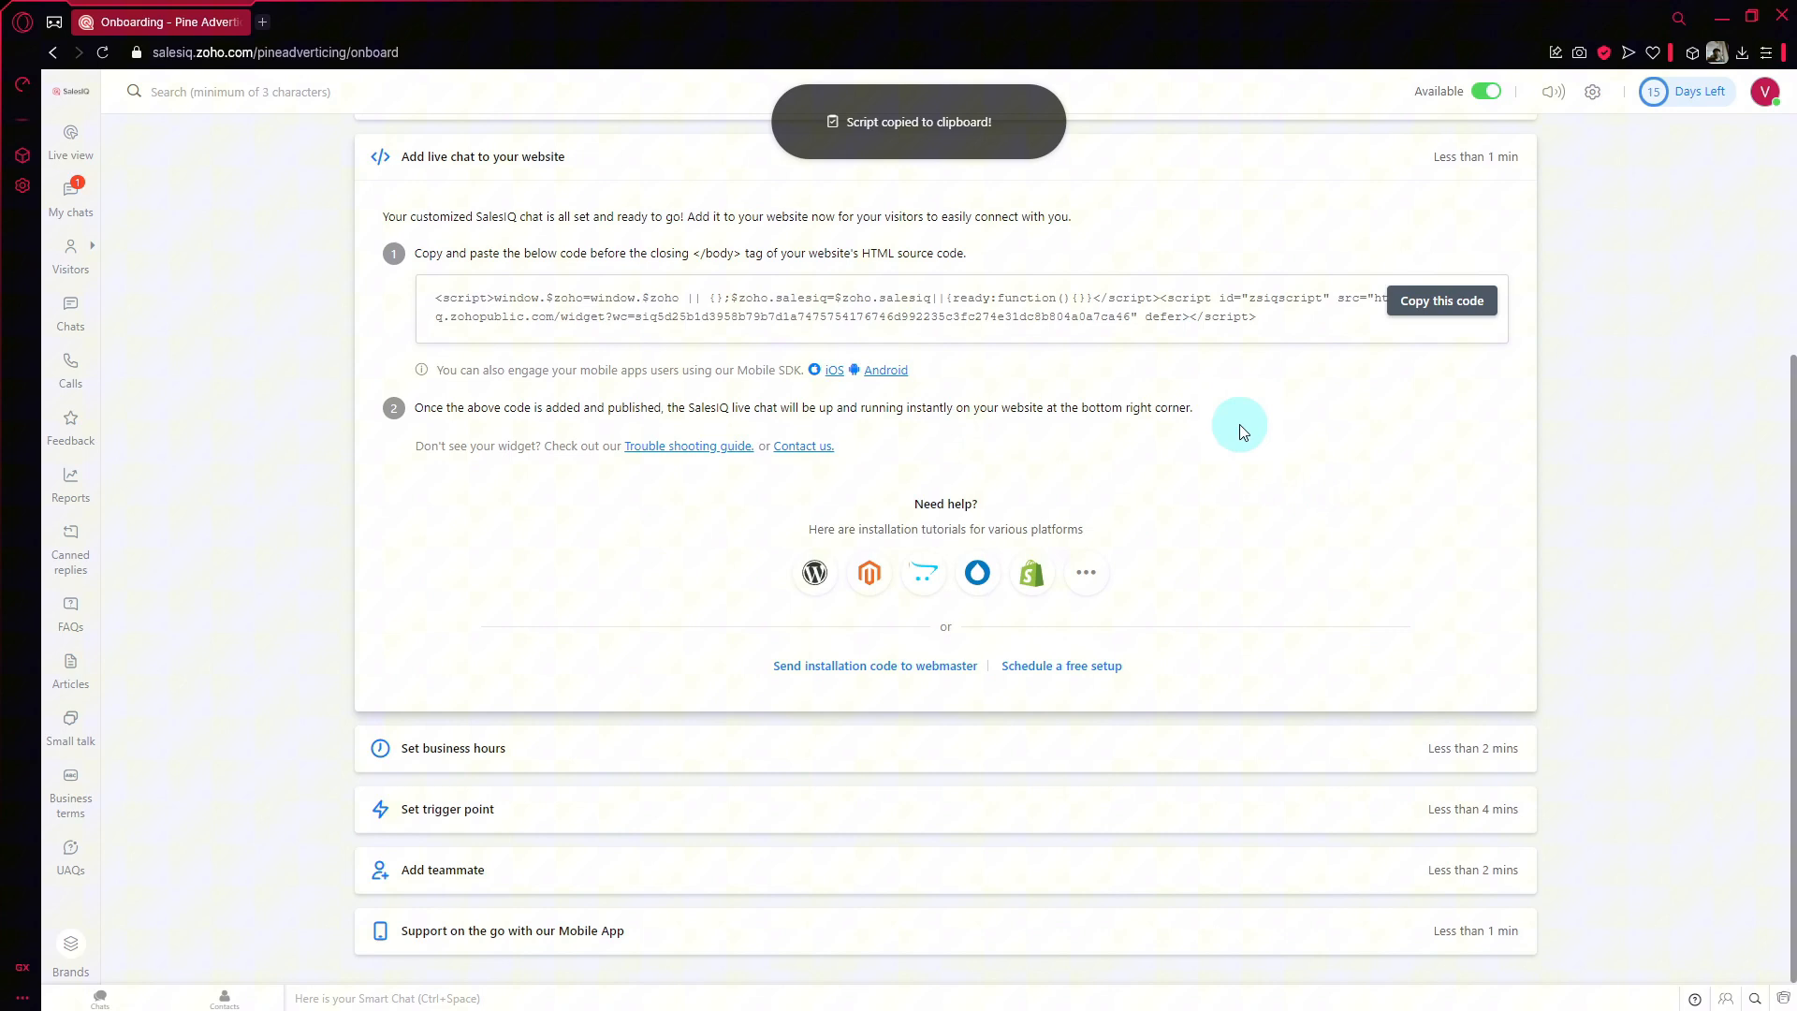
Step: View the form for scheduling a free setup, close it and try to open the business hours section
left_click(1057, 670)
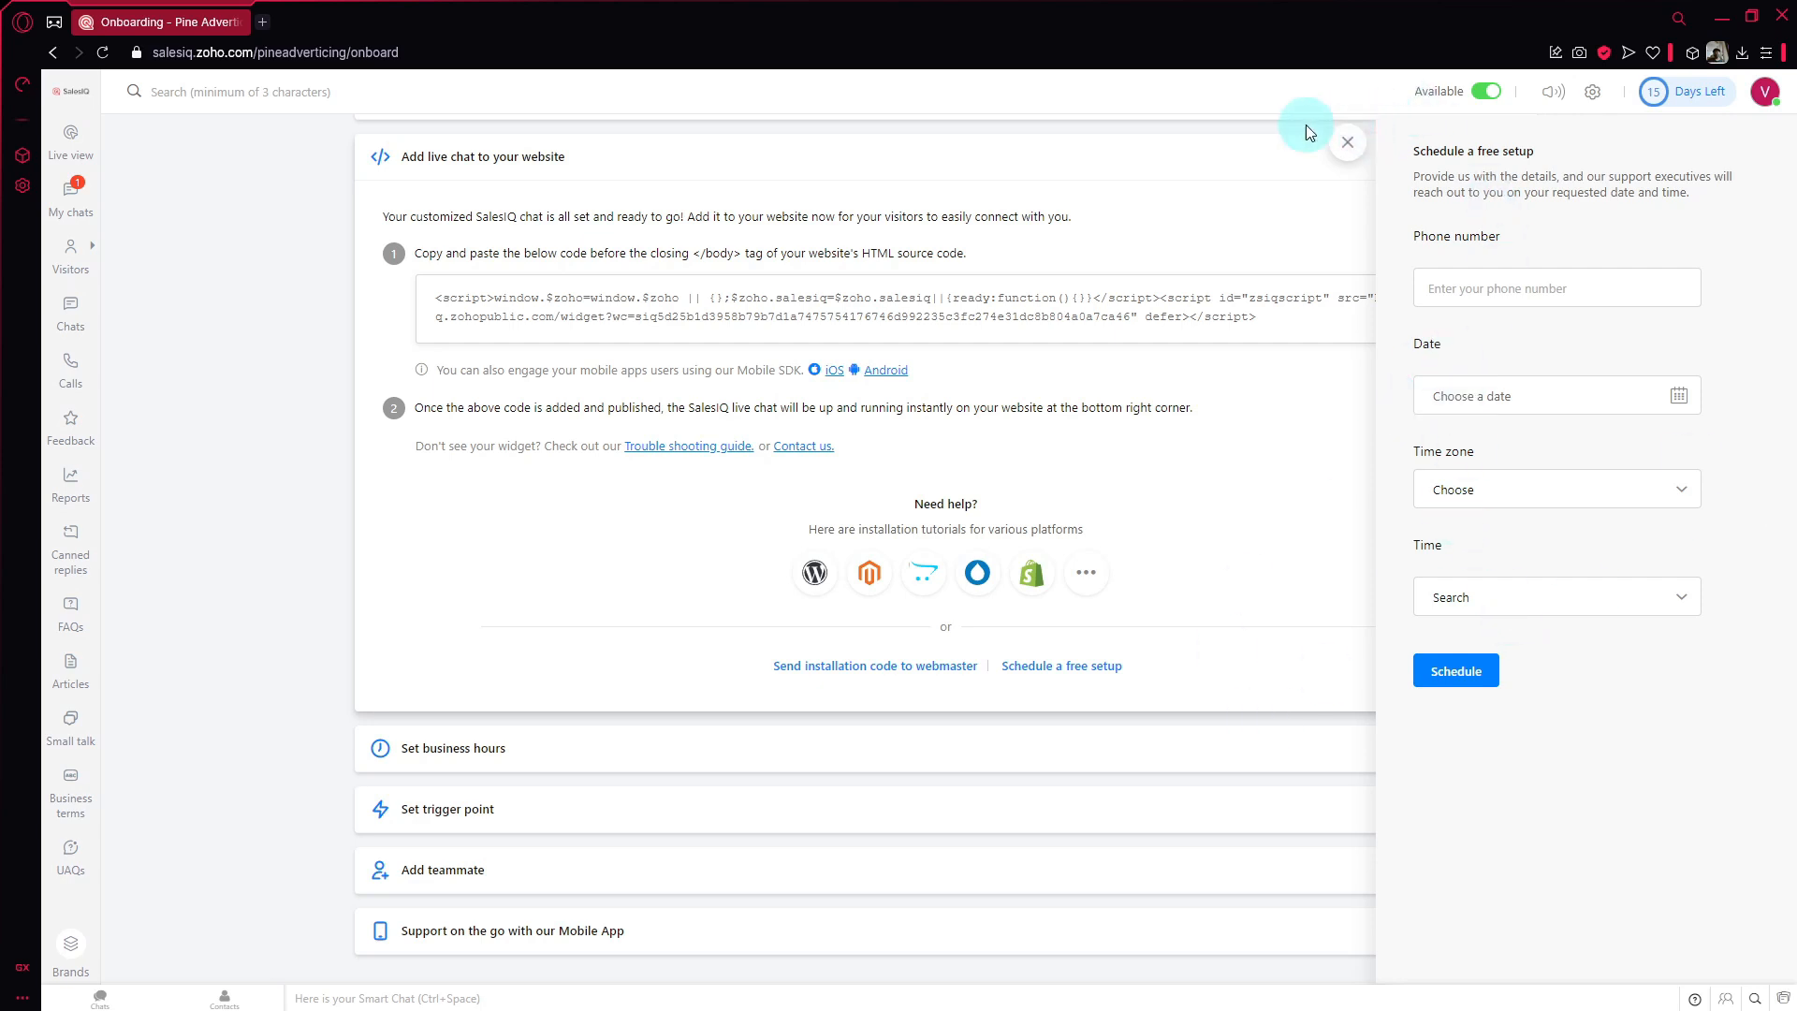
left_click(1346, 145)
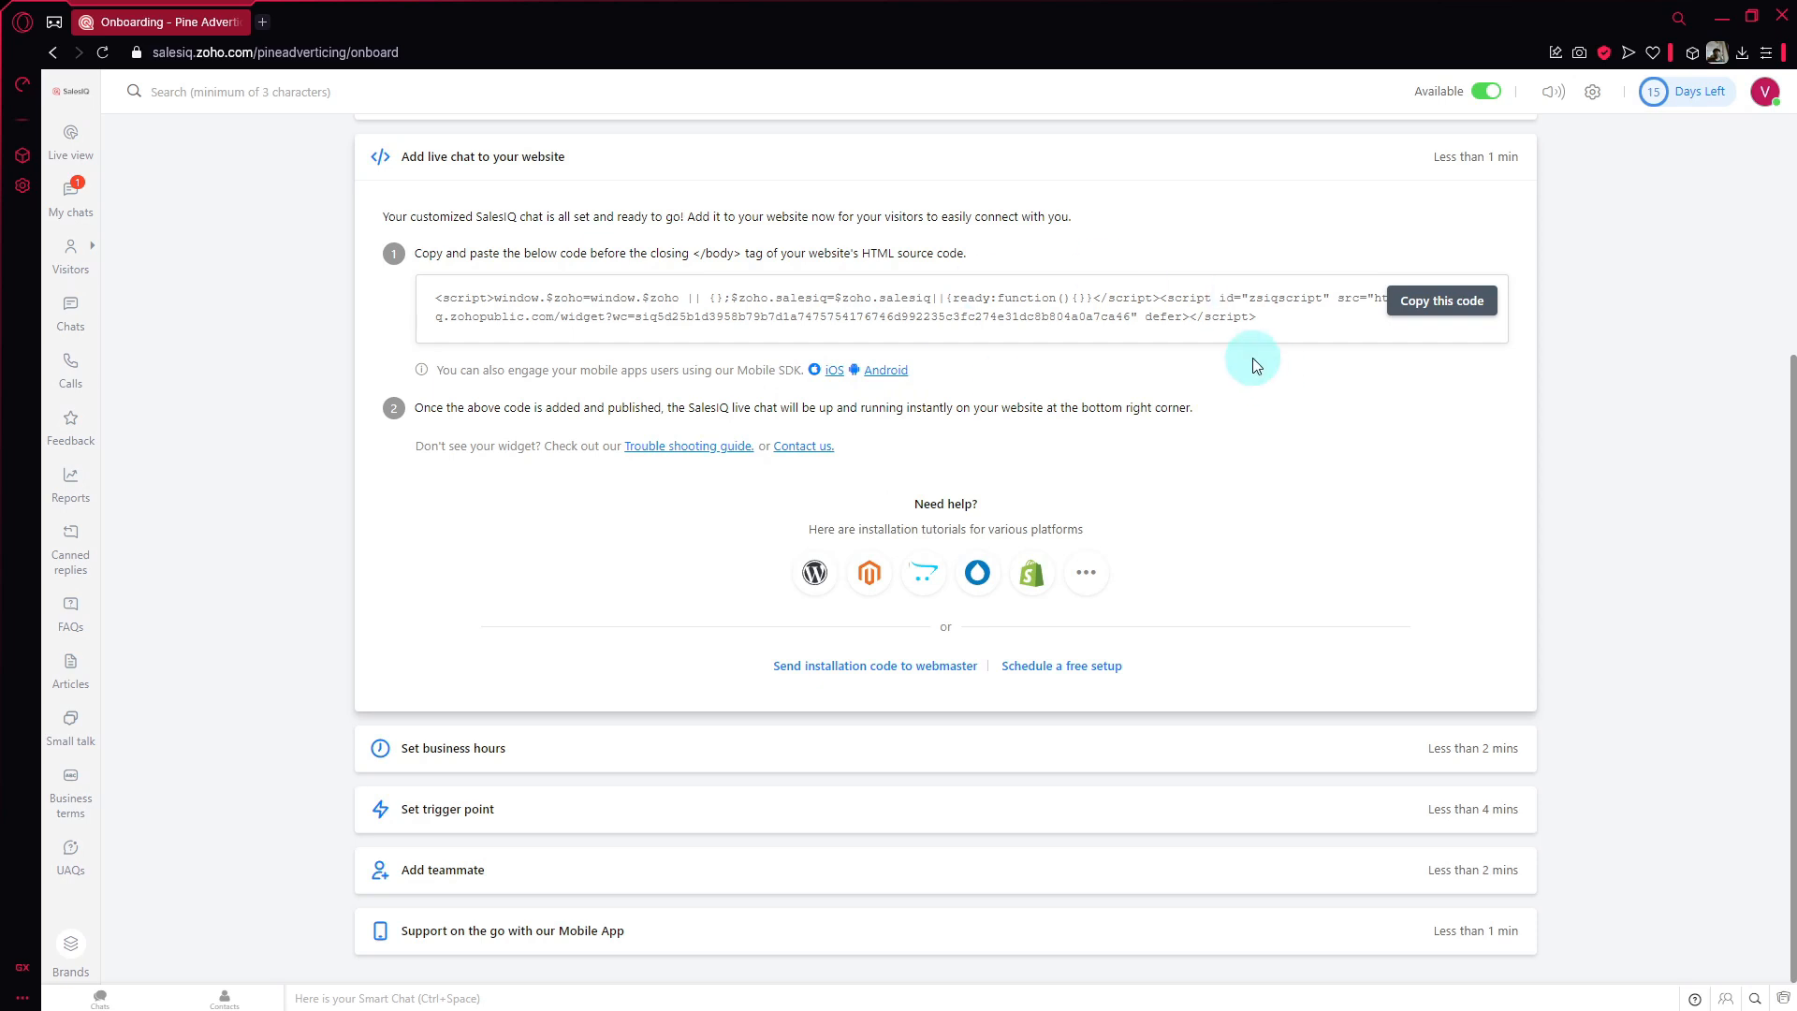
left_click(427, 755)
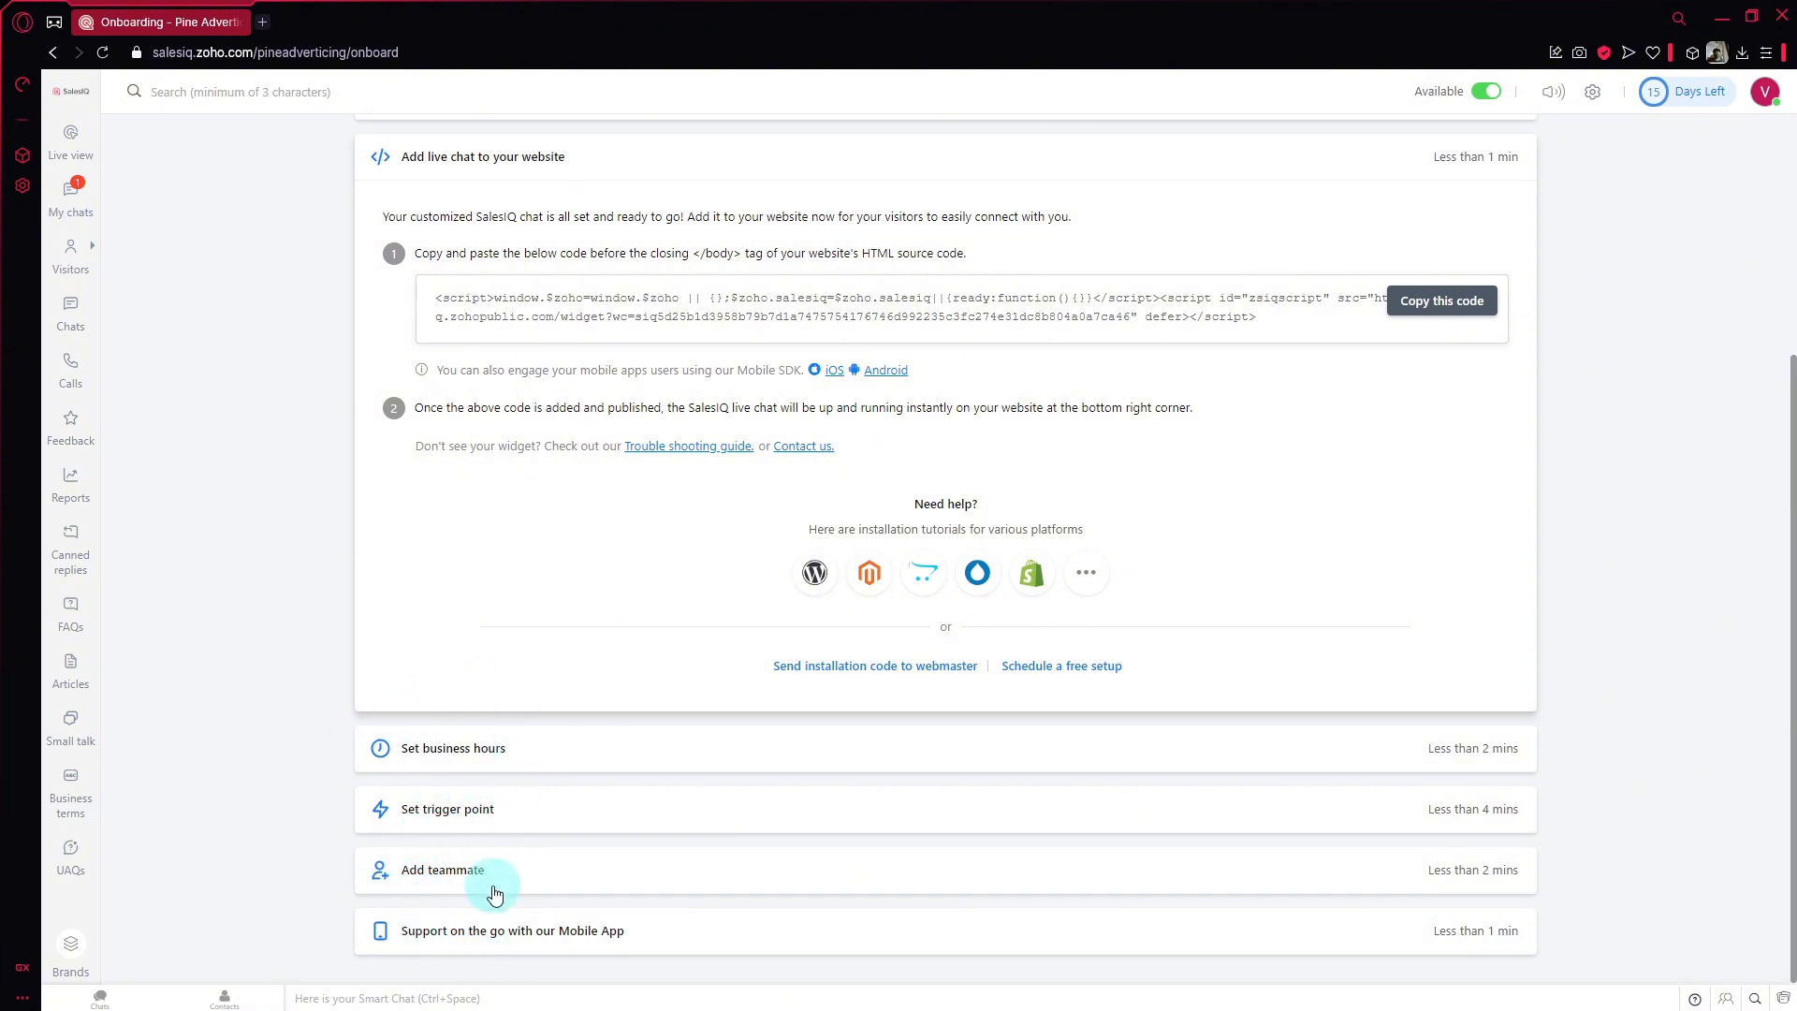
Step: Open the visitor's active conversation in My Chats and send the reply "Good day! How can I help you today?"
scroll(477, 791, "up", 3)
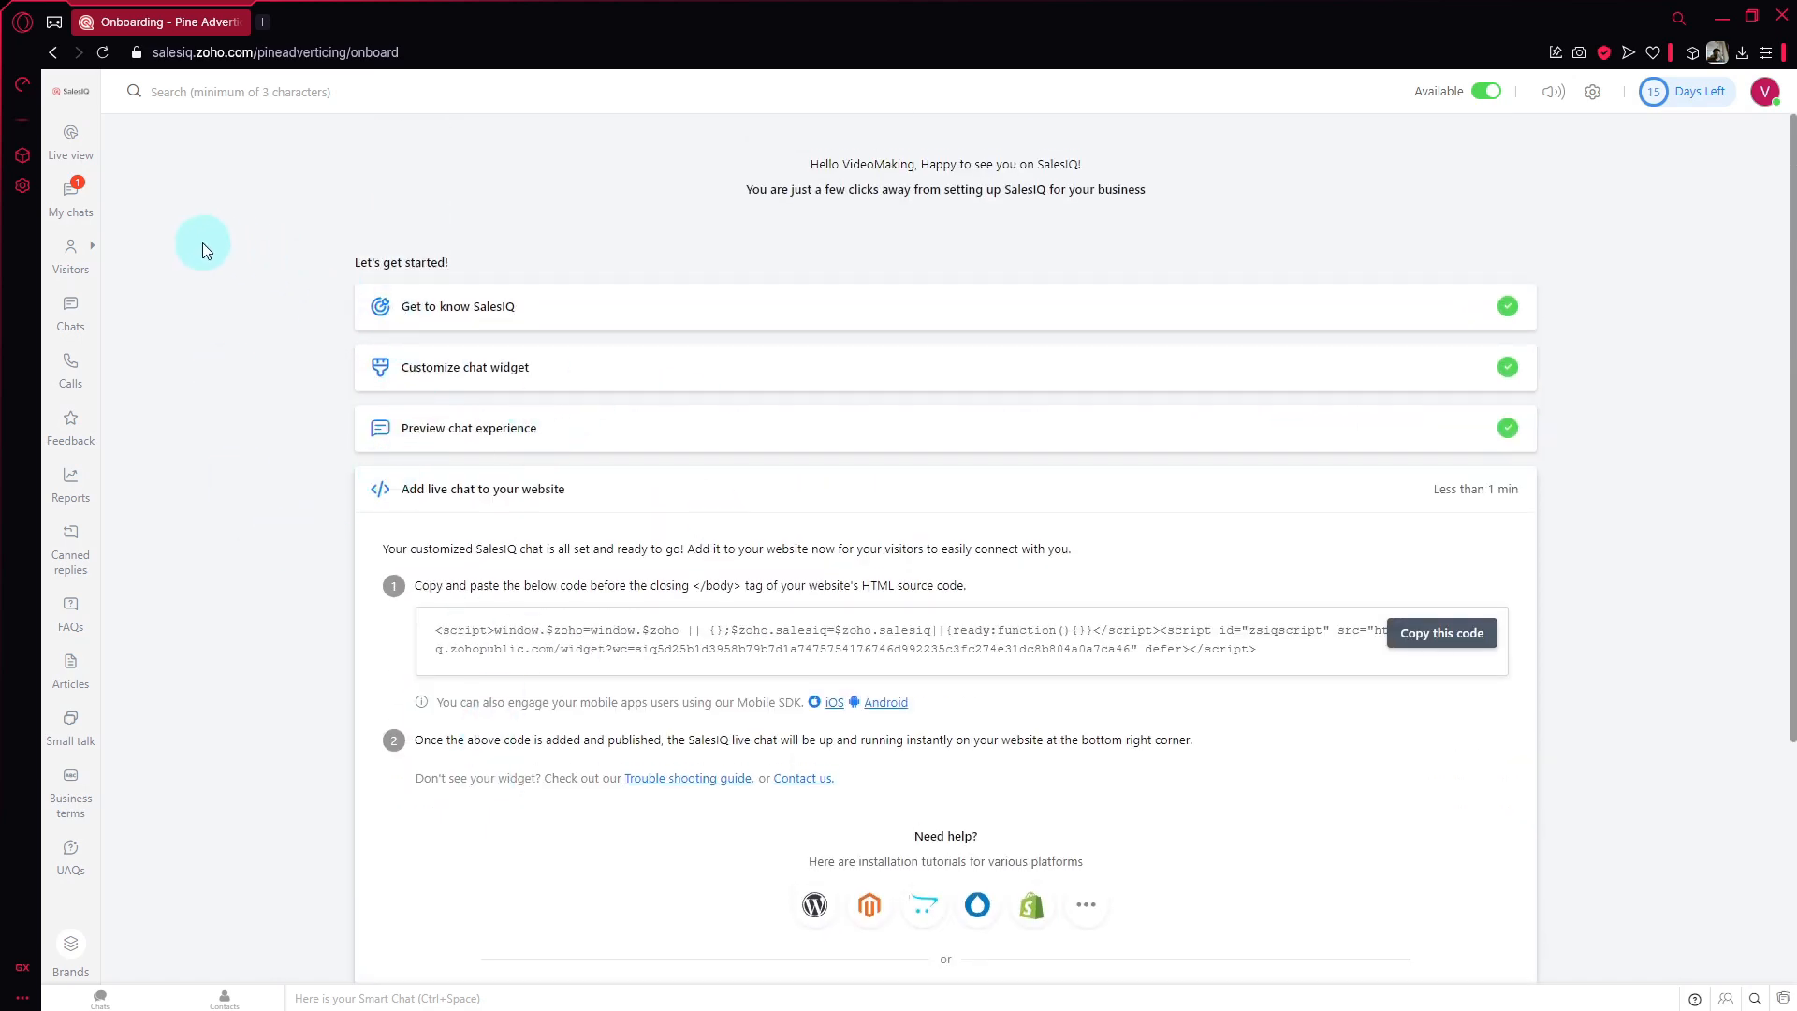
left_click(72, 214)
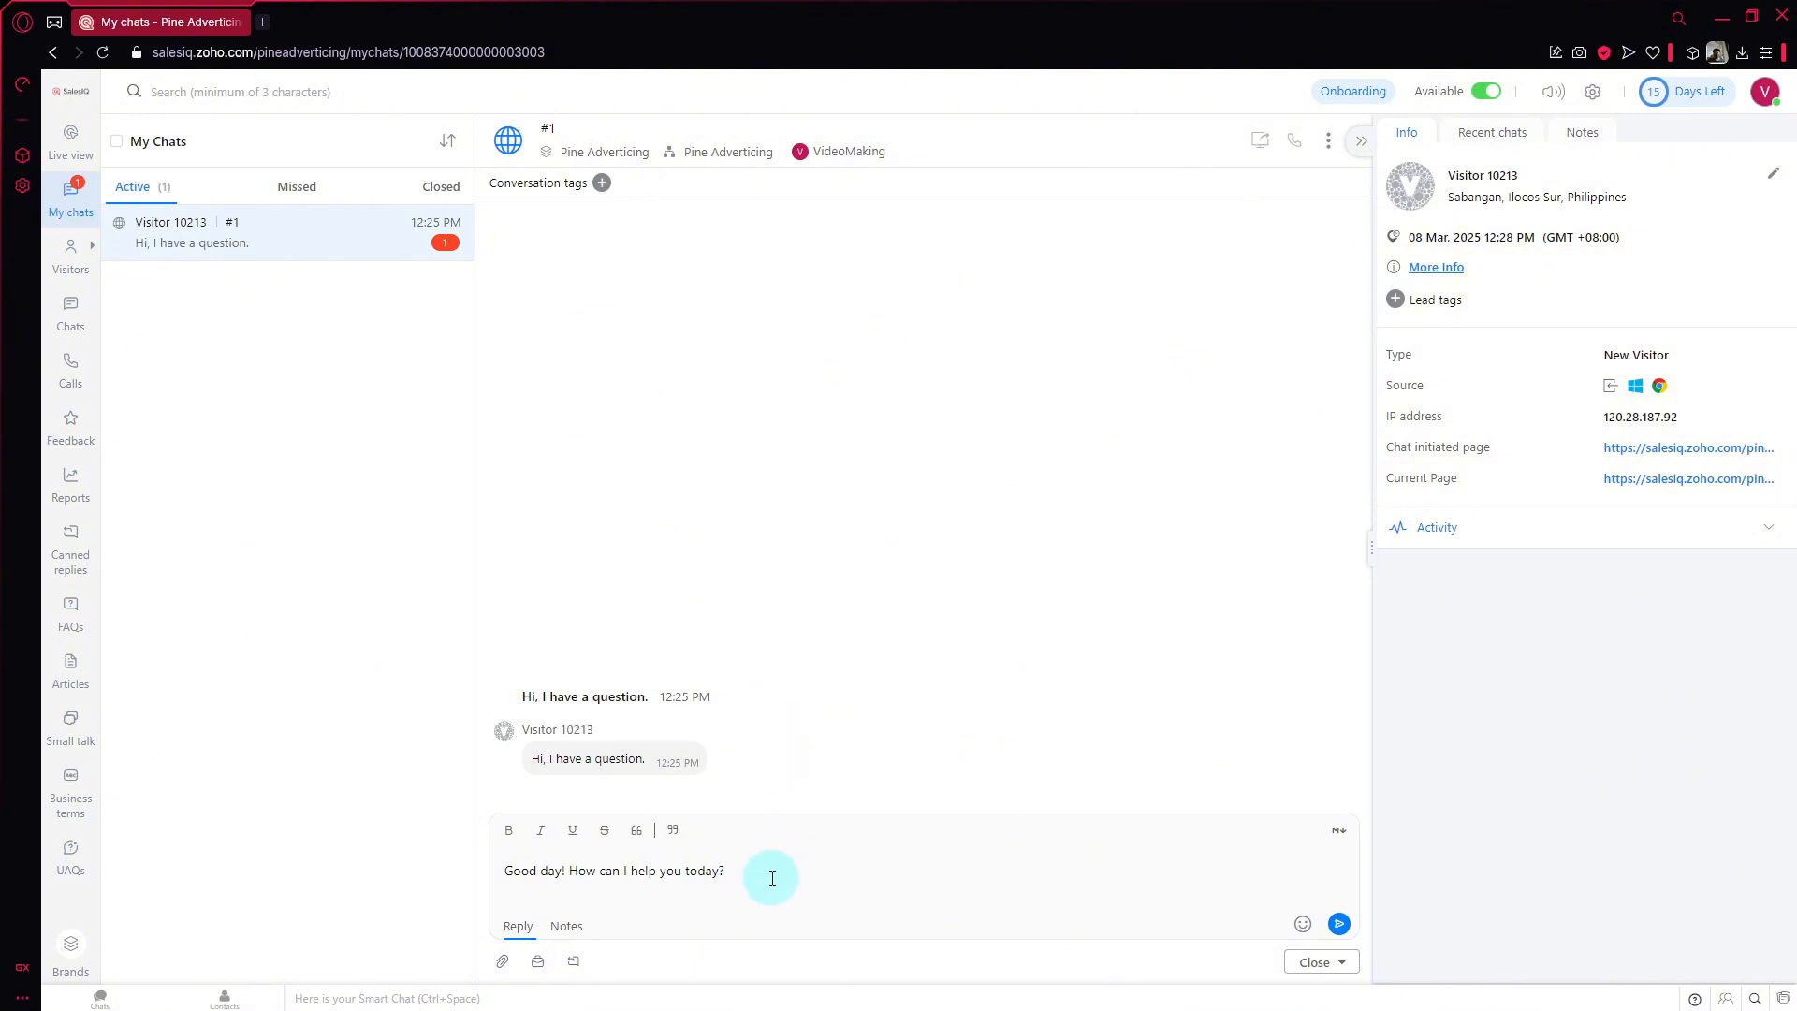
left_click(436, 226)
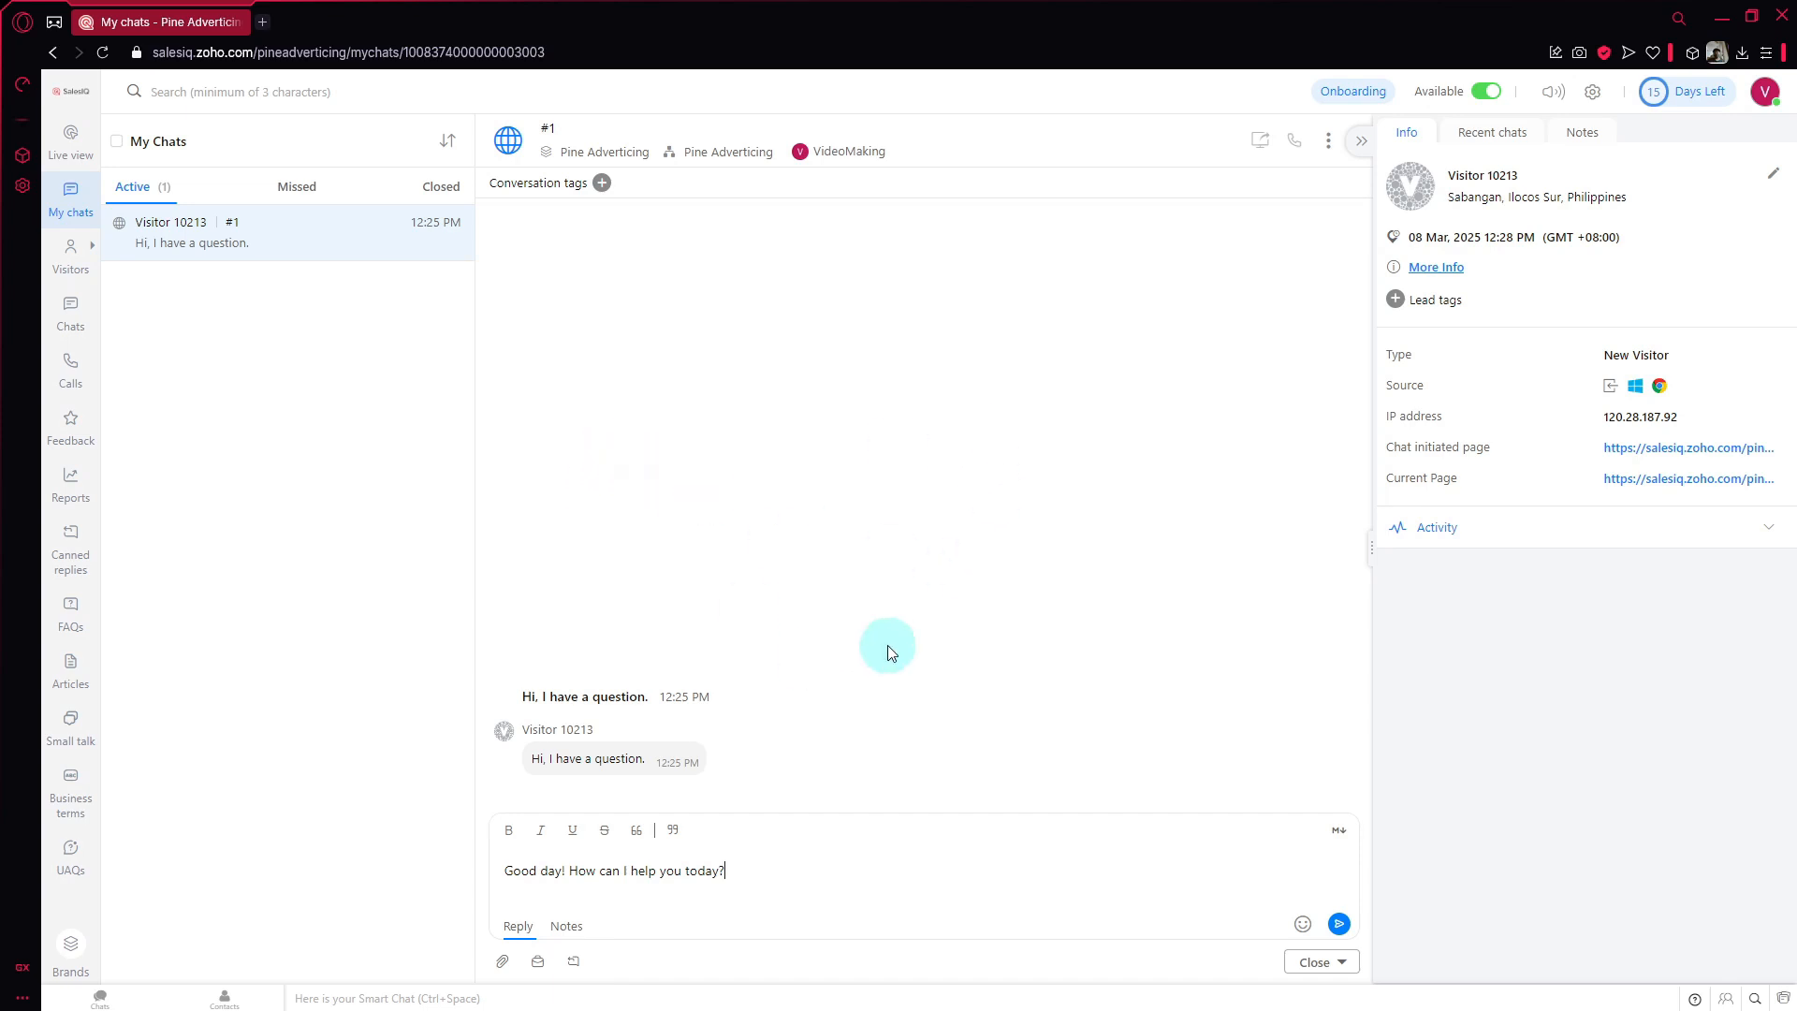
left_click(1339, 925)
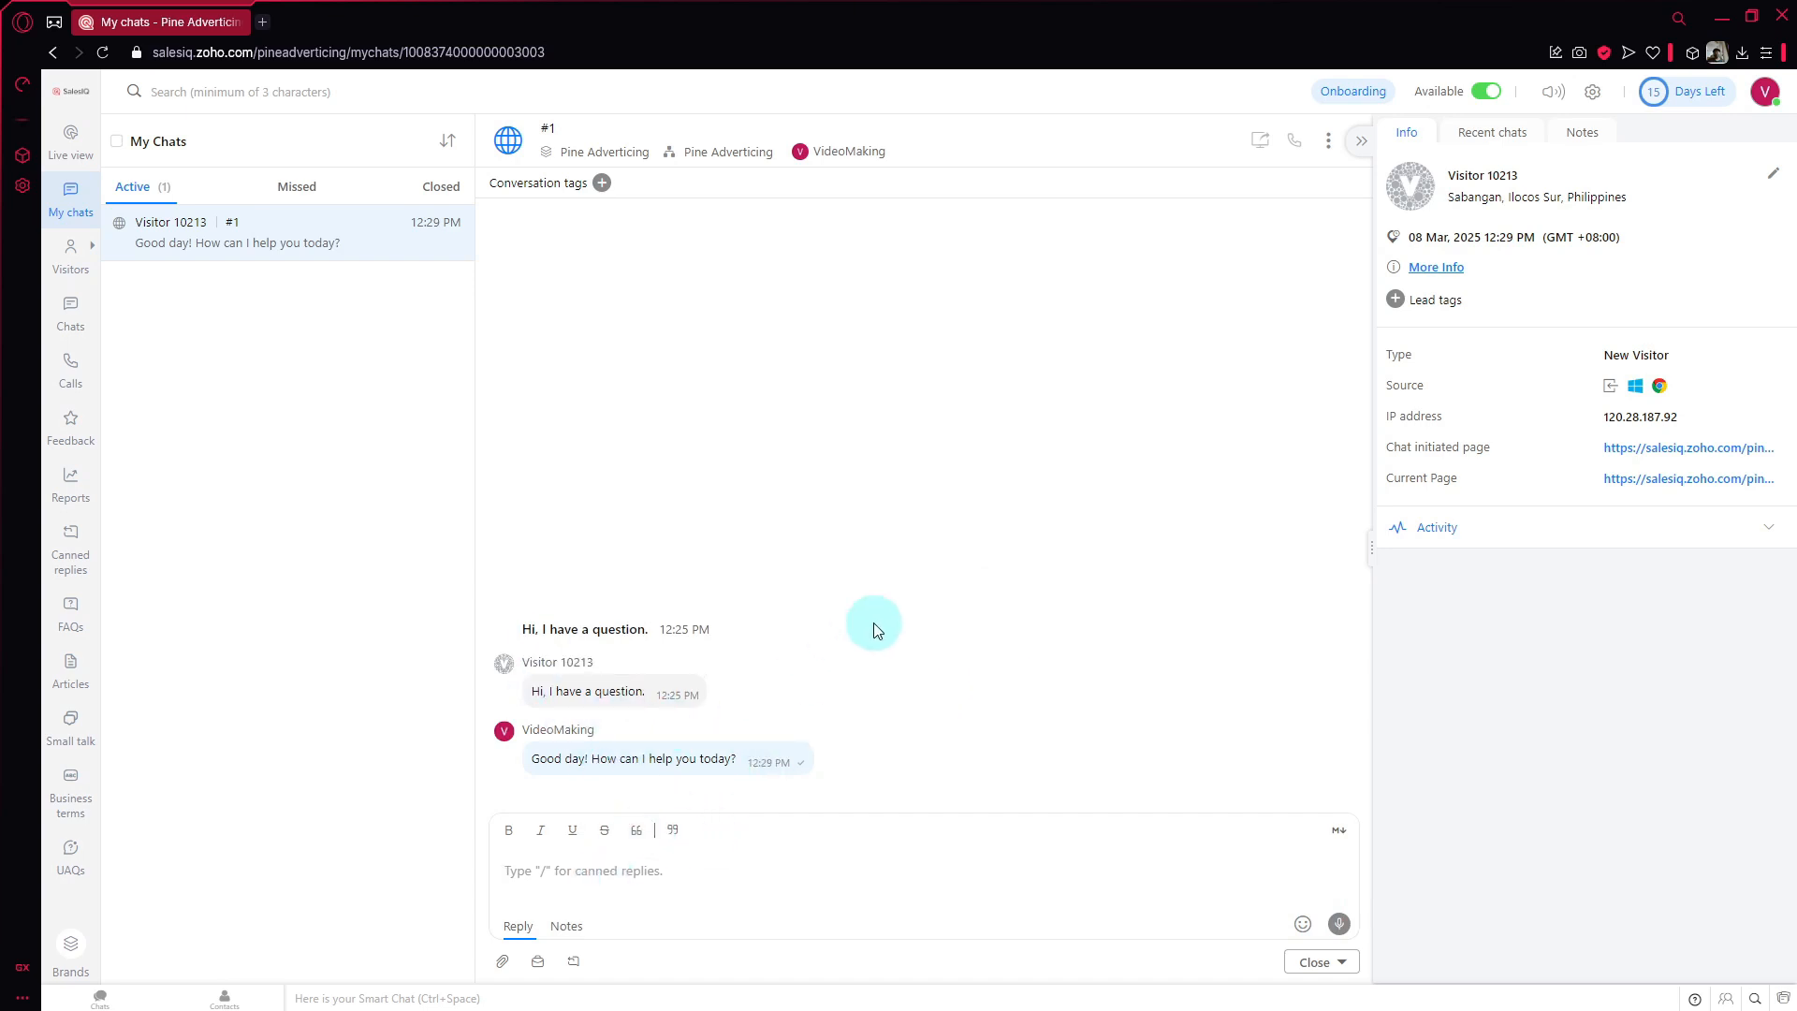
Step: Browse the canned replies in the visitor's conversation and send "Good morning! How can I help you?"
type("/")
key("Down")
key("Down")
key("Down")
key("Down")
key("Down")
key("Down")
key("Down")
key("Down")
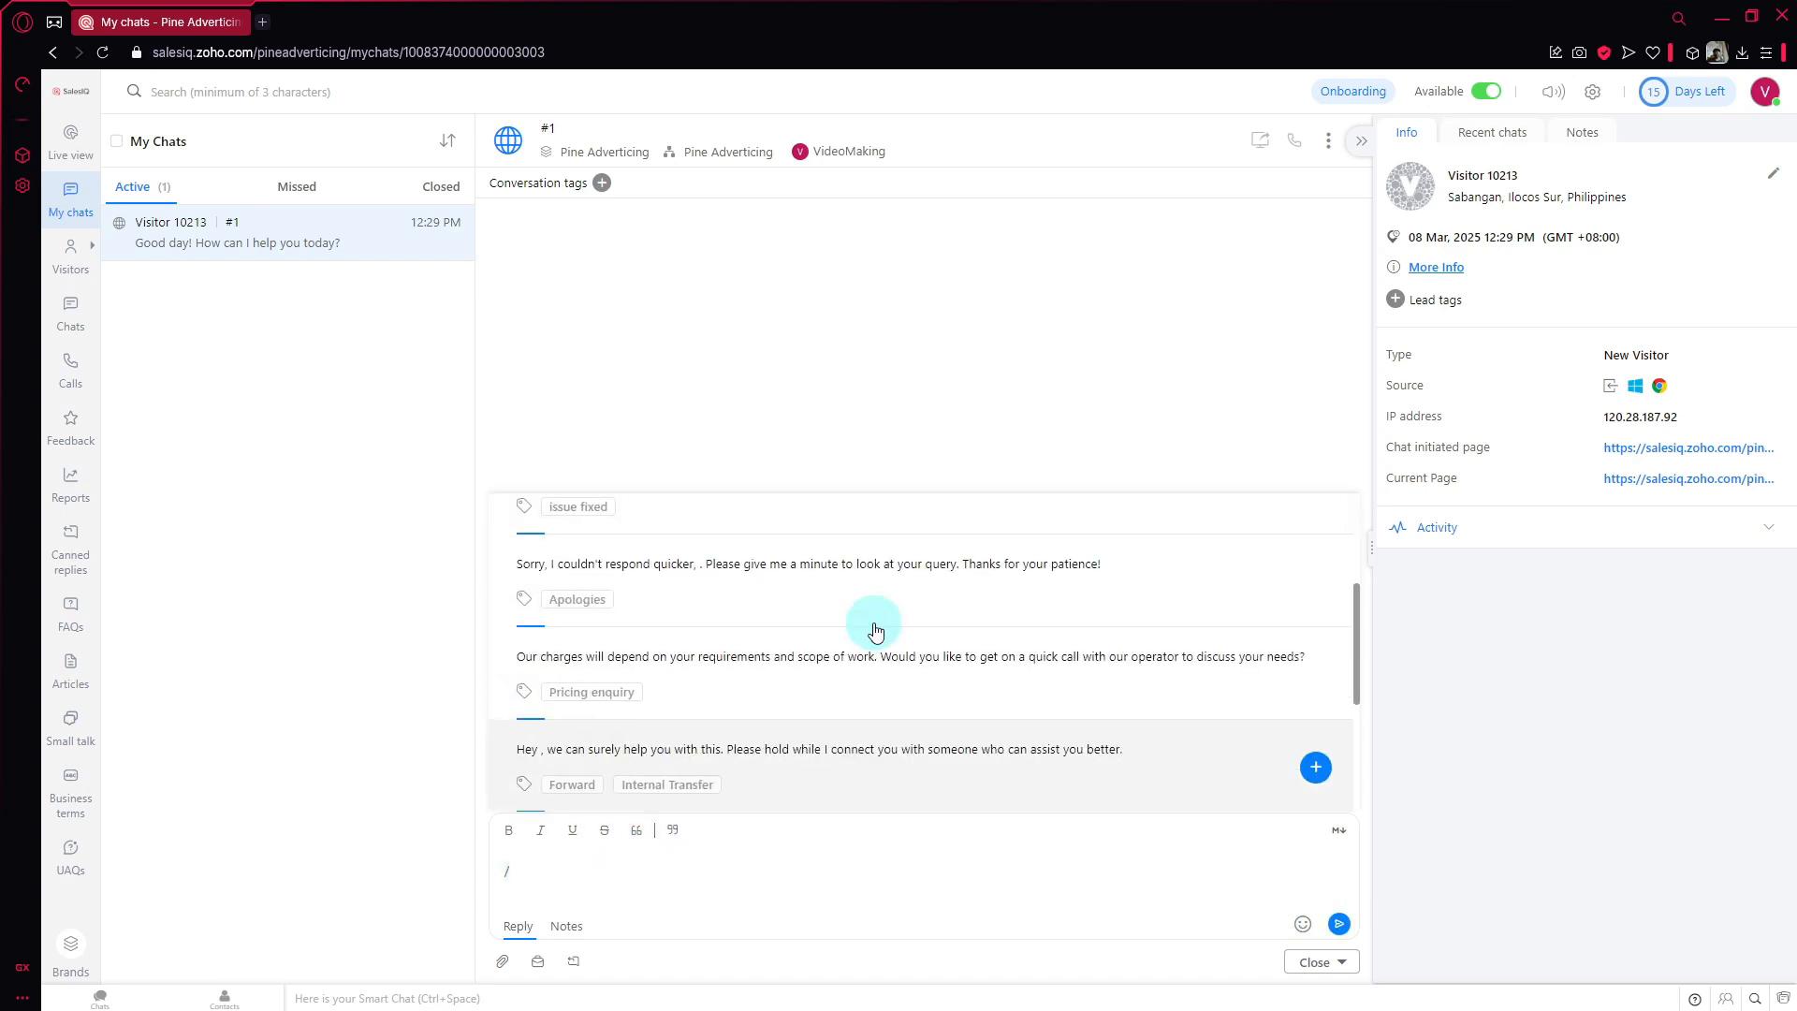
key("Down")
key("Down")
key("Down")
key("Down")
key("Down")
key("Down")
key("Down")
key("Down")
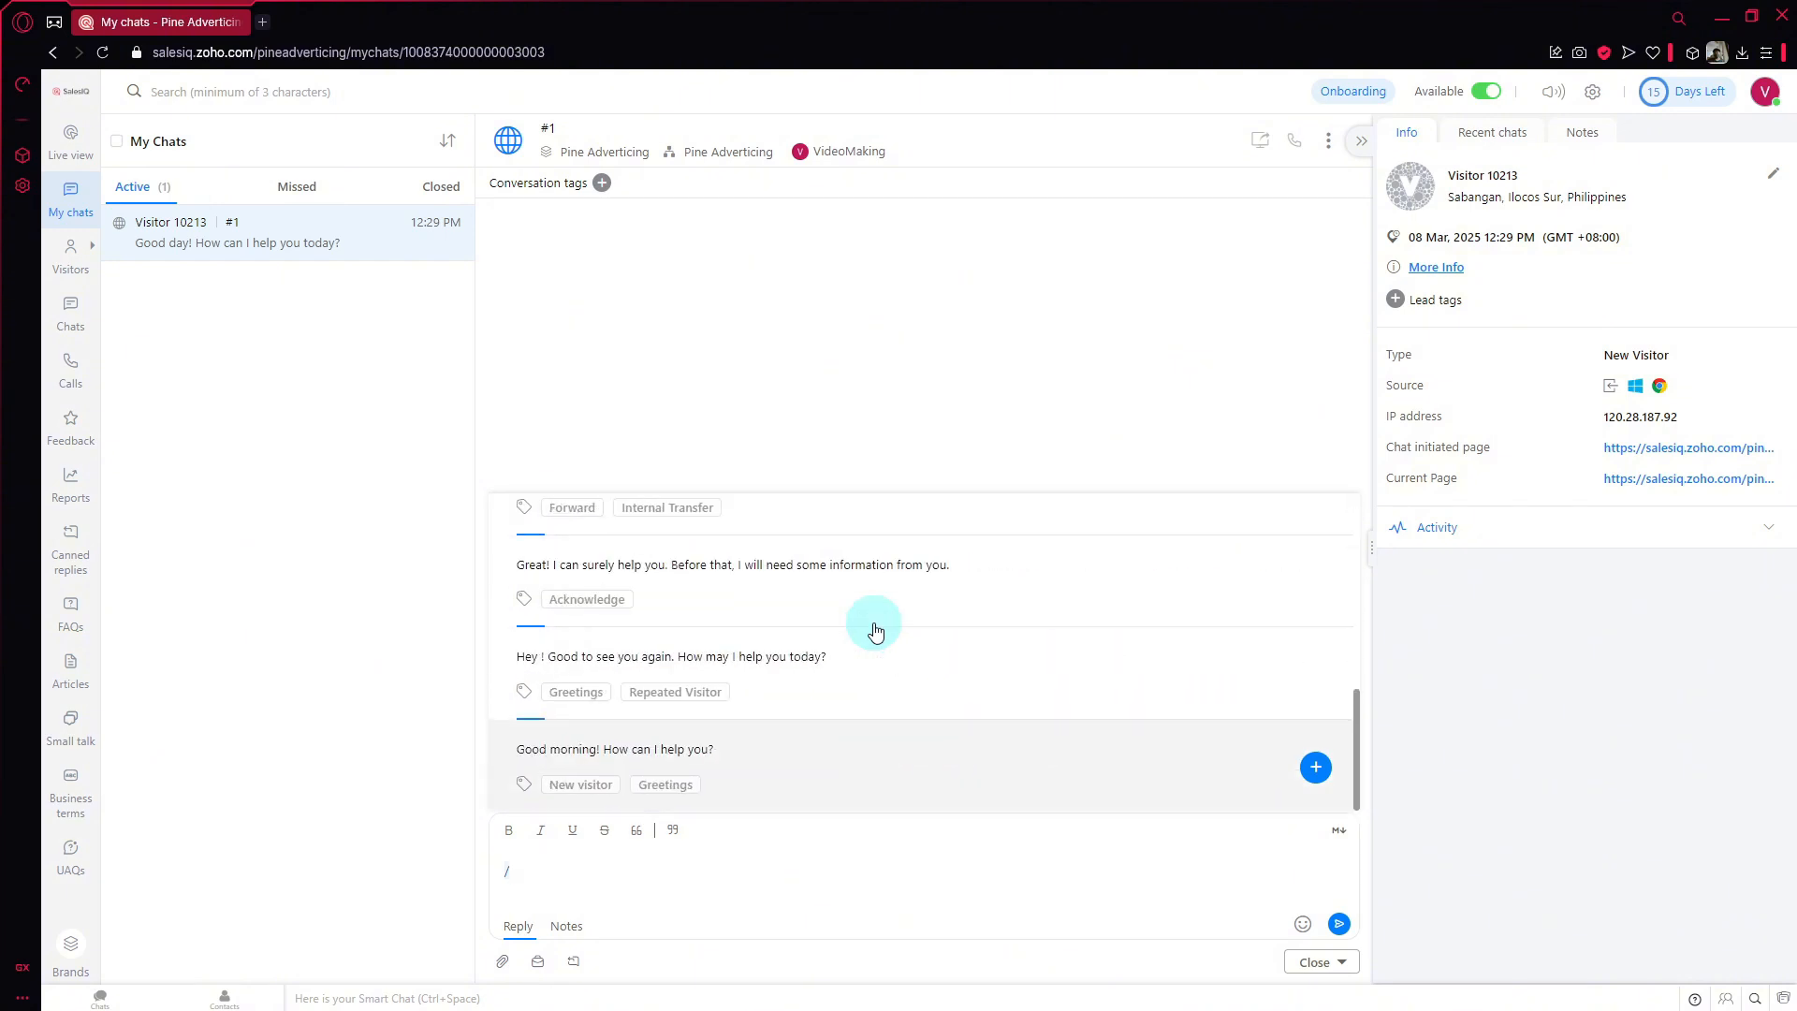
key("Return")
key("Return")
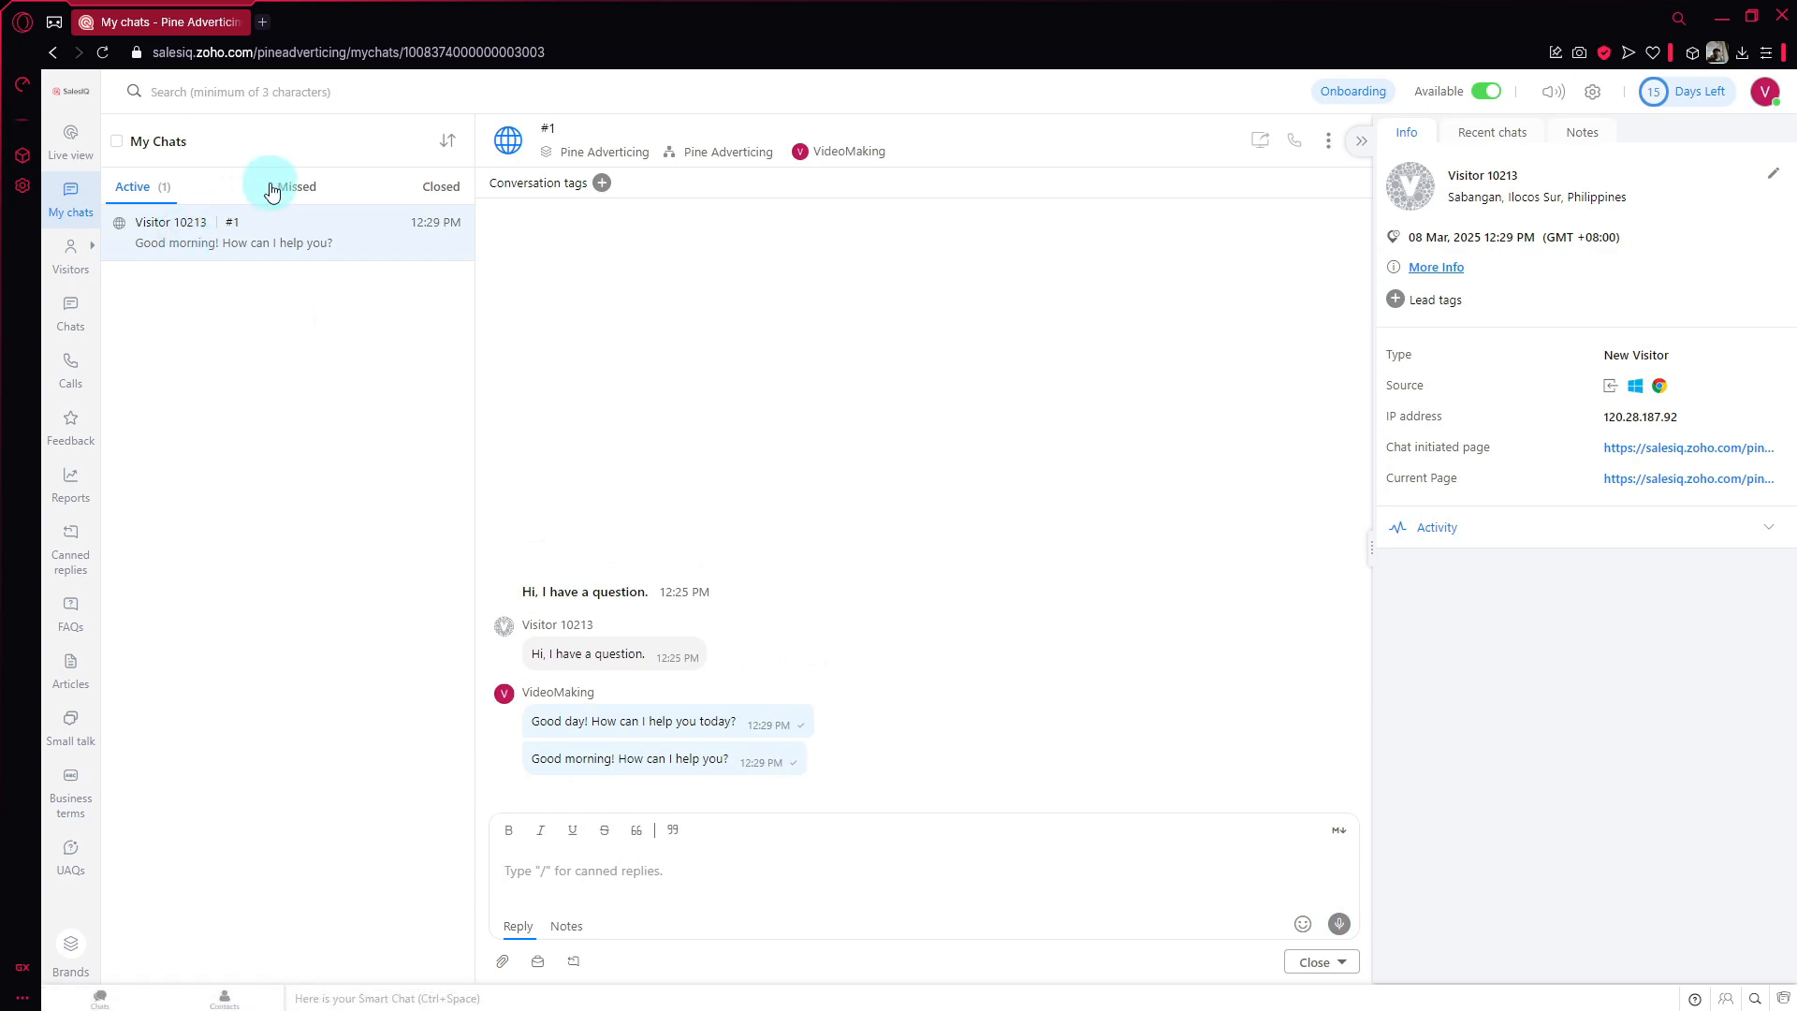
Step: Create a new conversation tag named "Booking" and save it on the visitor's active conversation
left_click(602, 185)
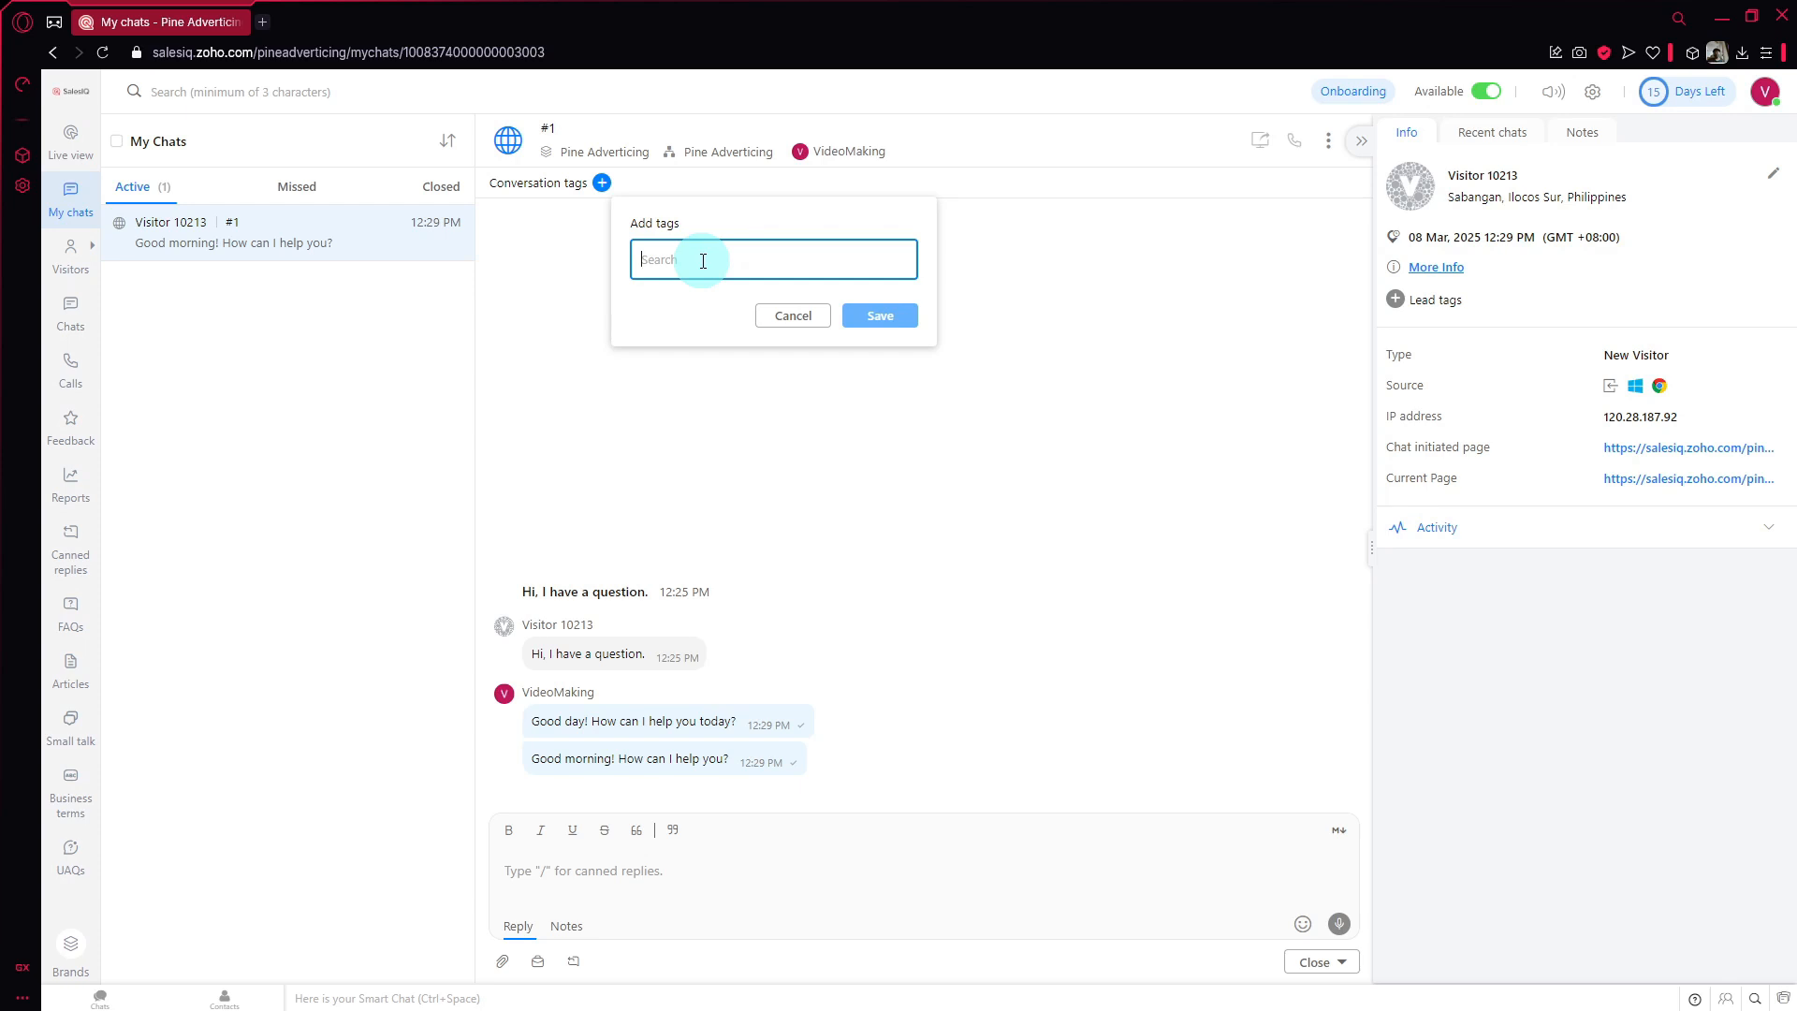
type("Booking")
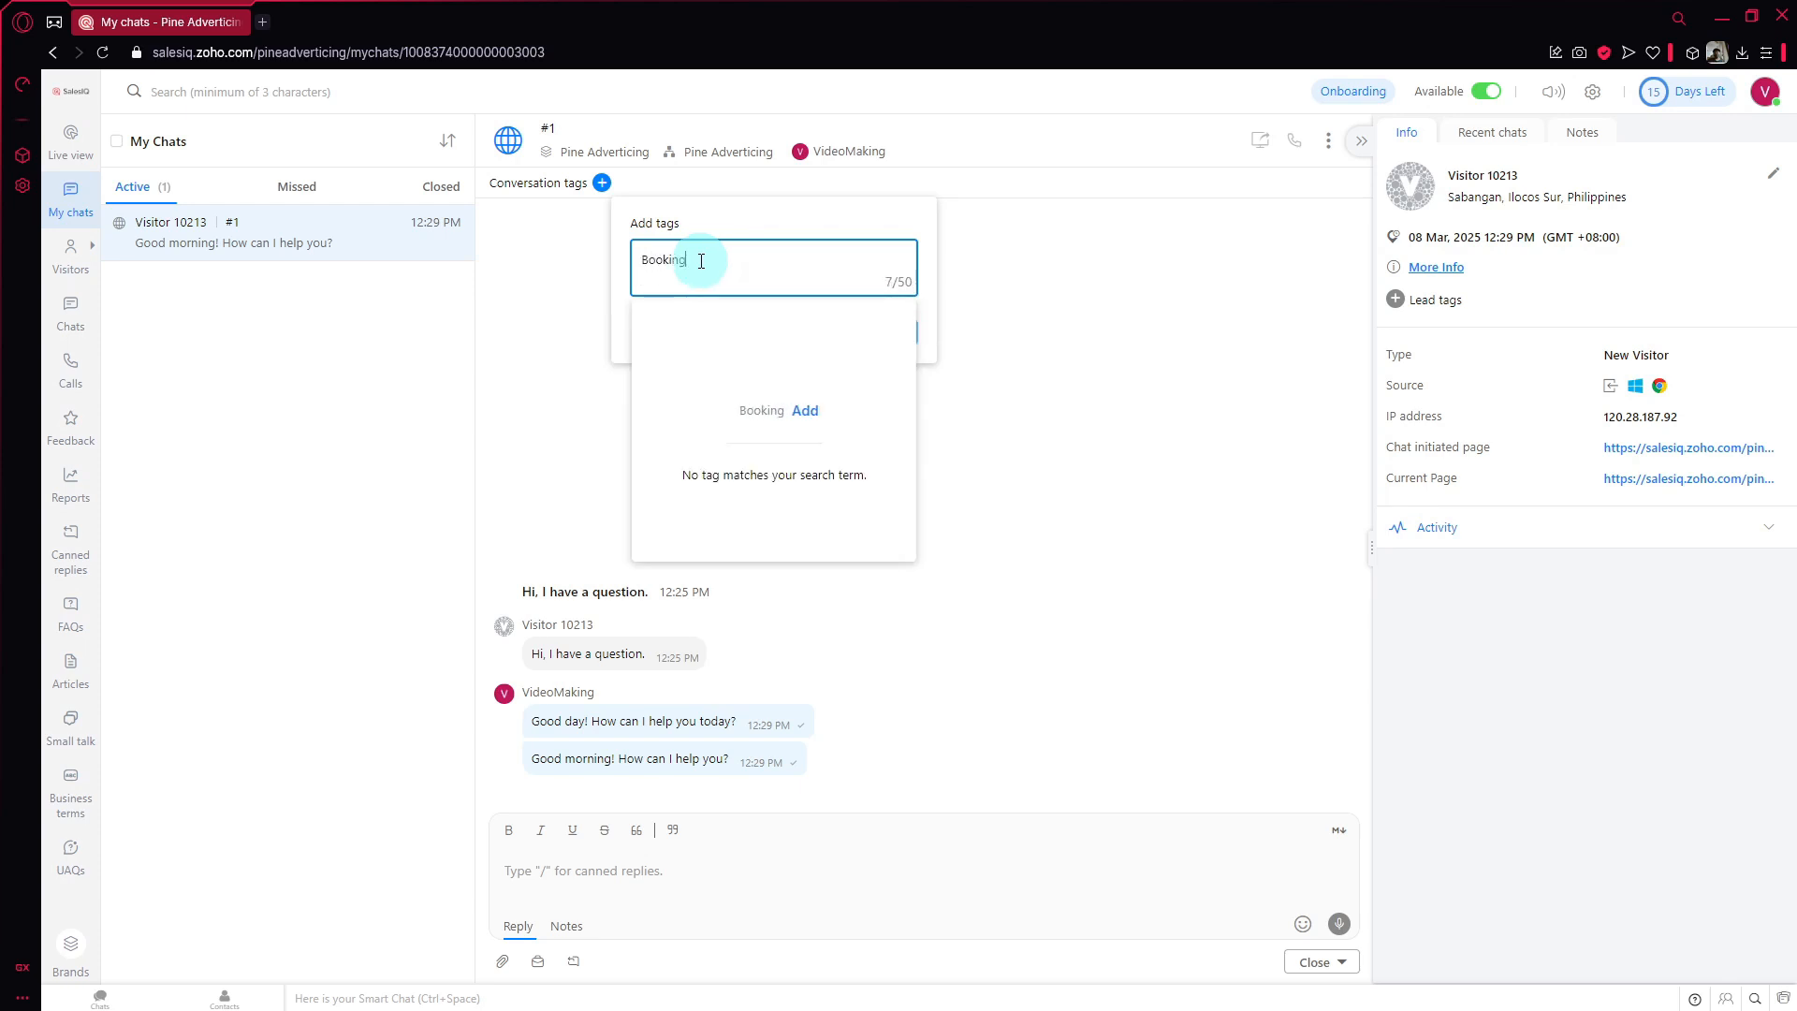
left_click(804, 410)
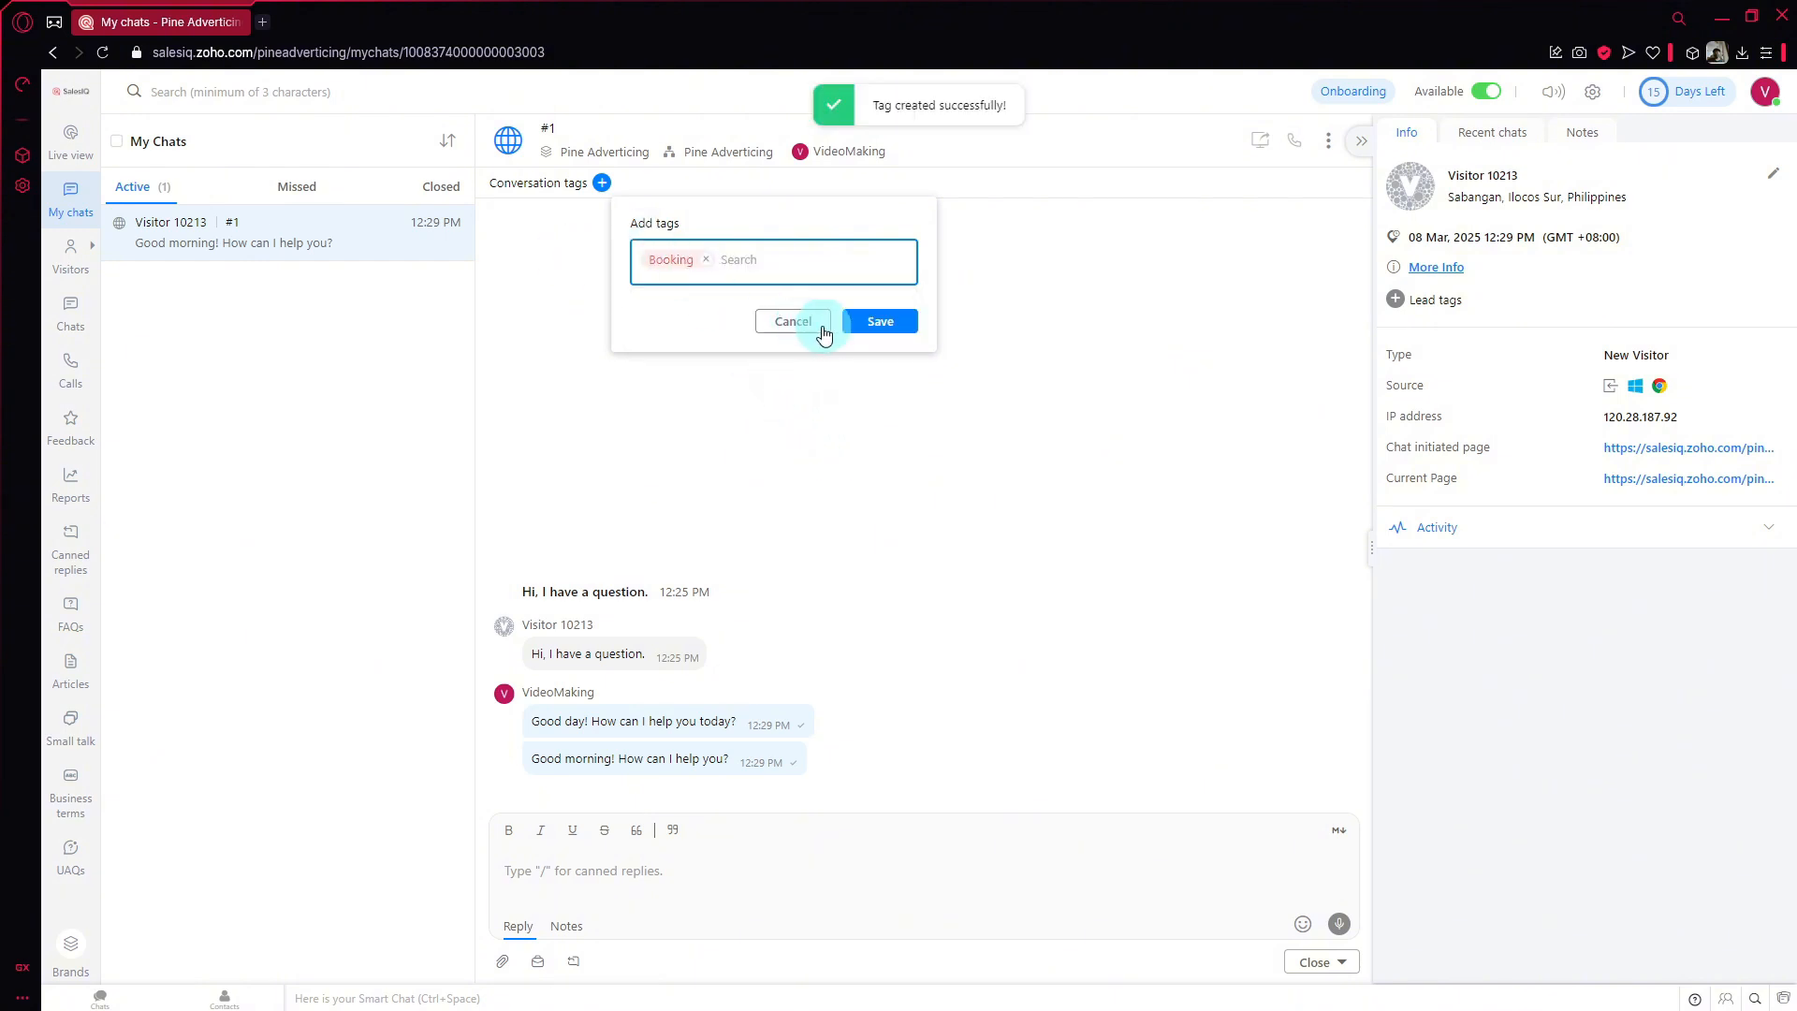
left_click(854, 322)
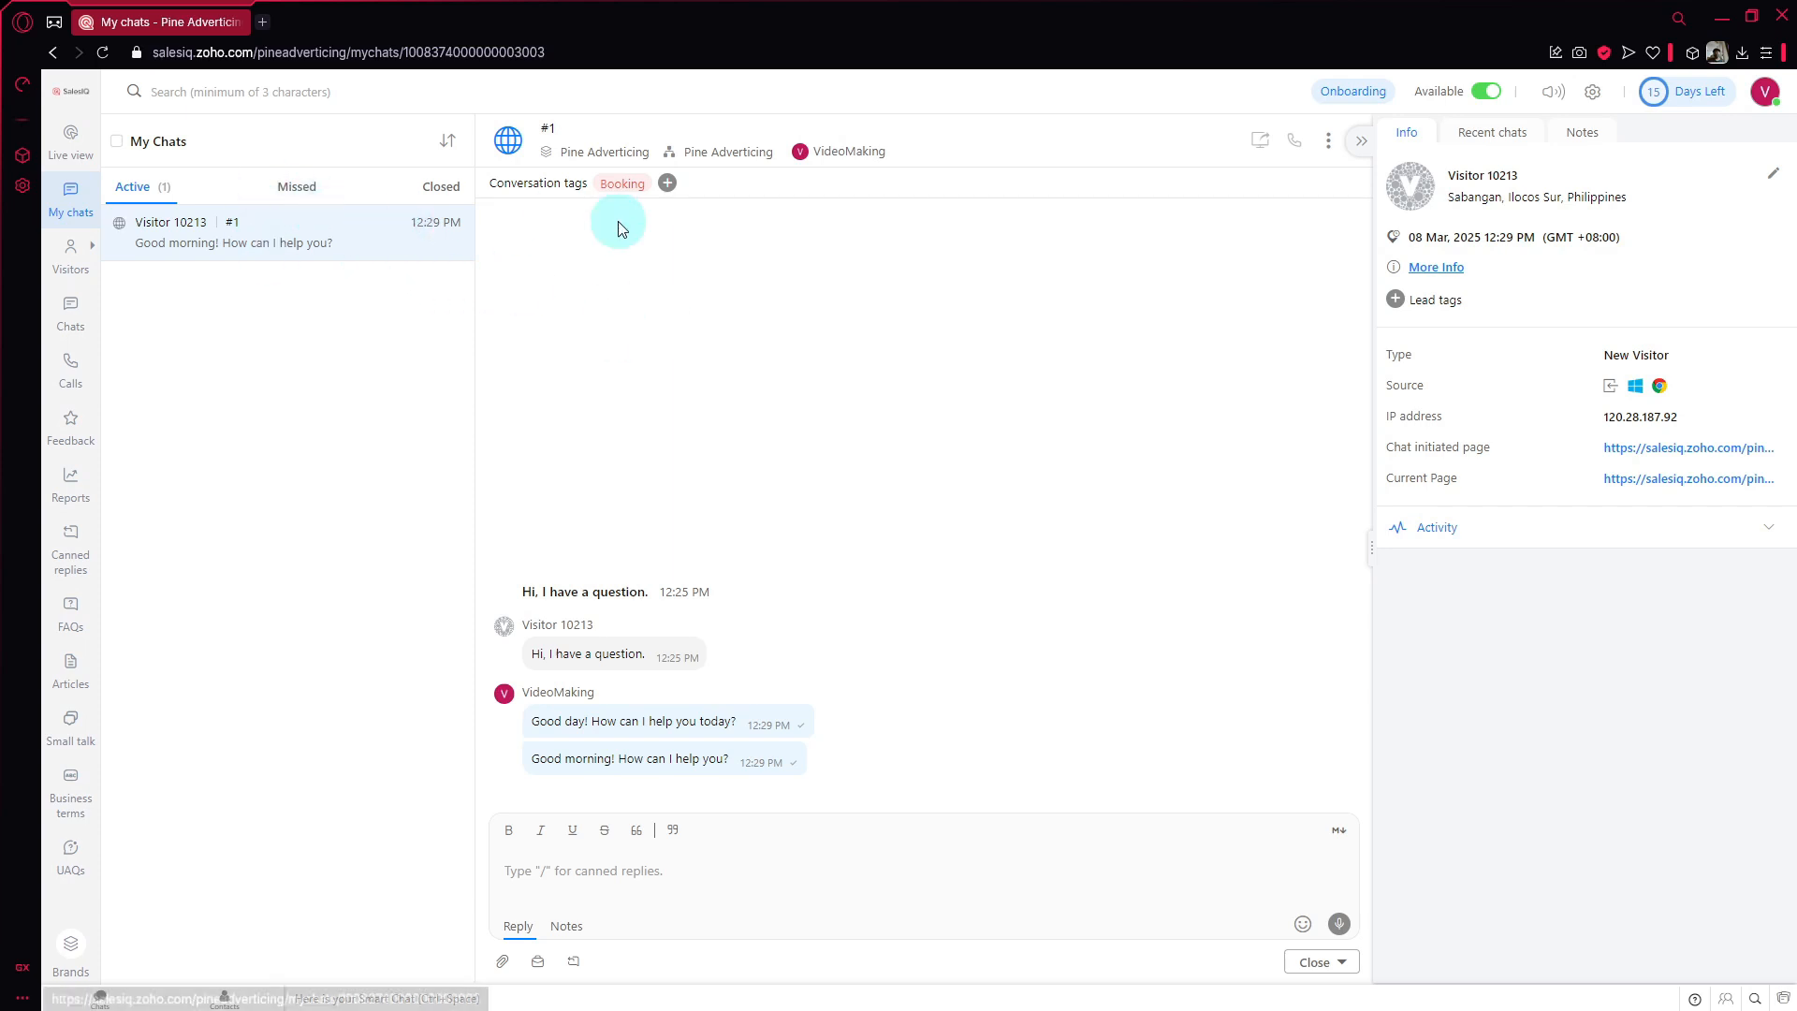
Step: Look through the visitor's recent chats and notes in the conversation details and return to the general information
left_click(1504, 142)
left_click(1401, 139)
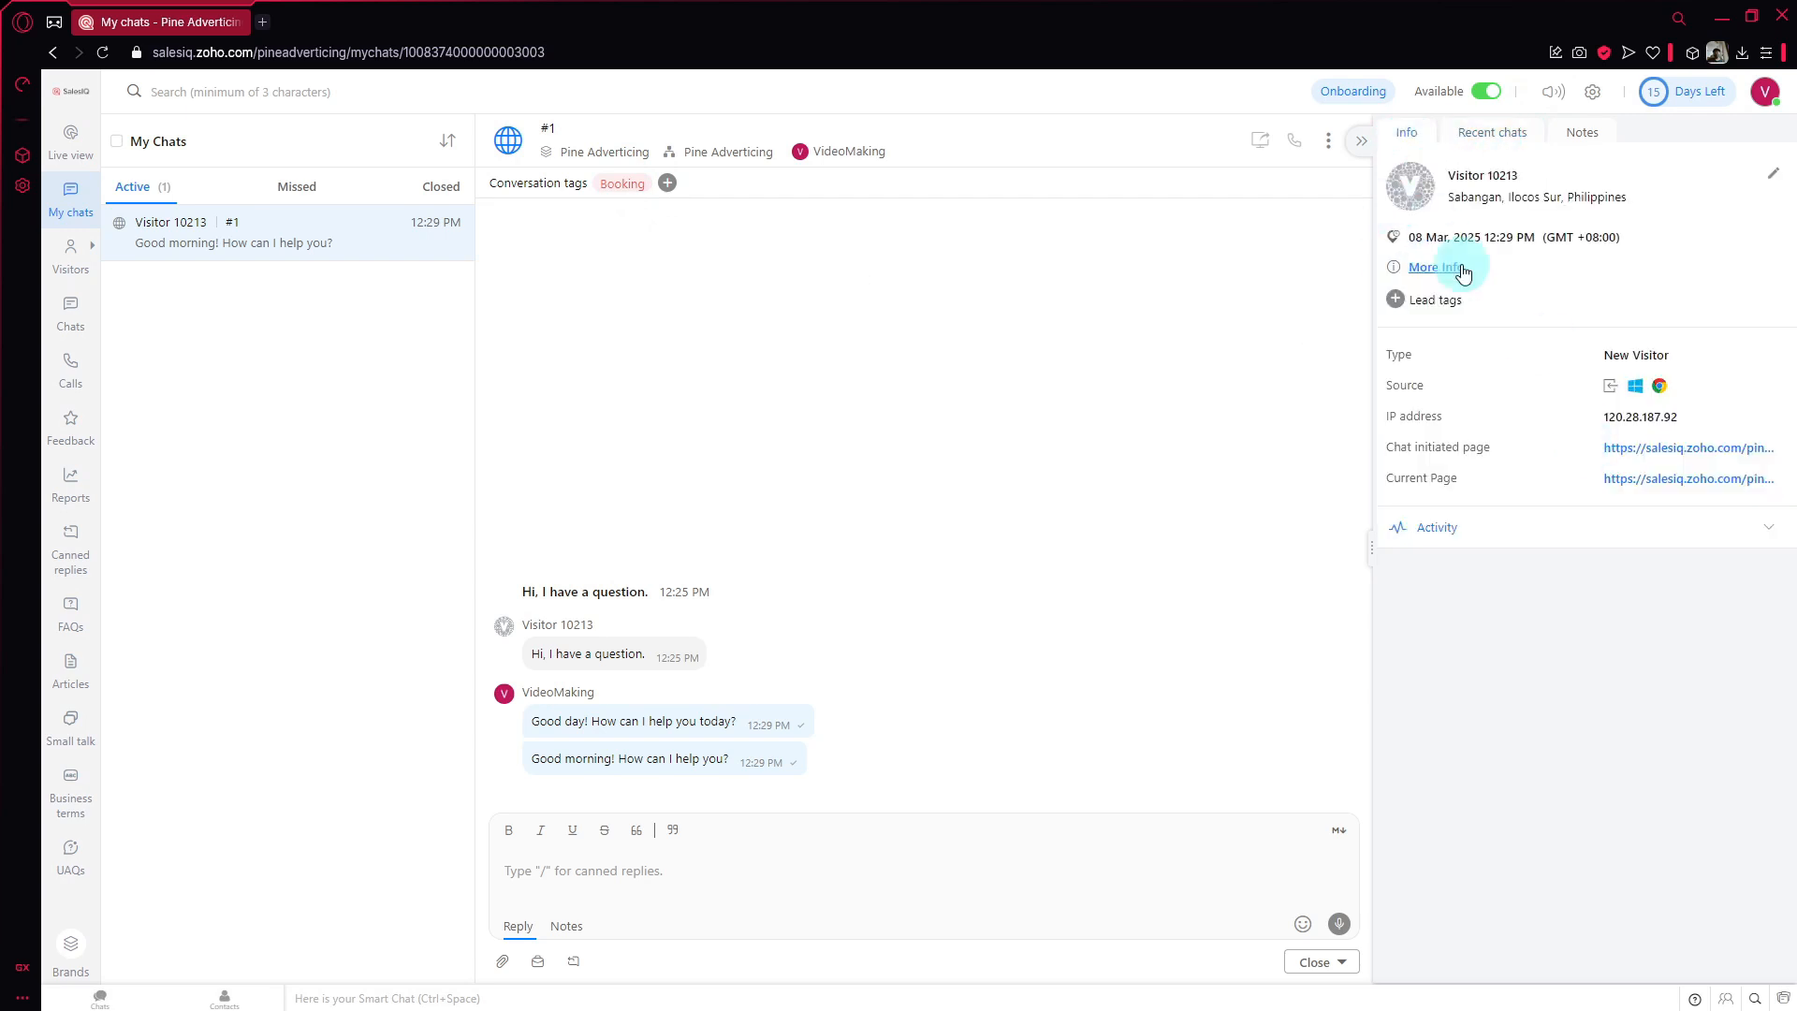
triple_click(1498, 175)
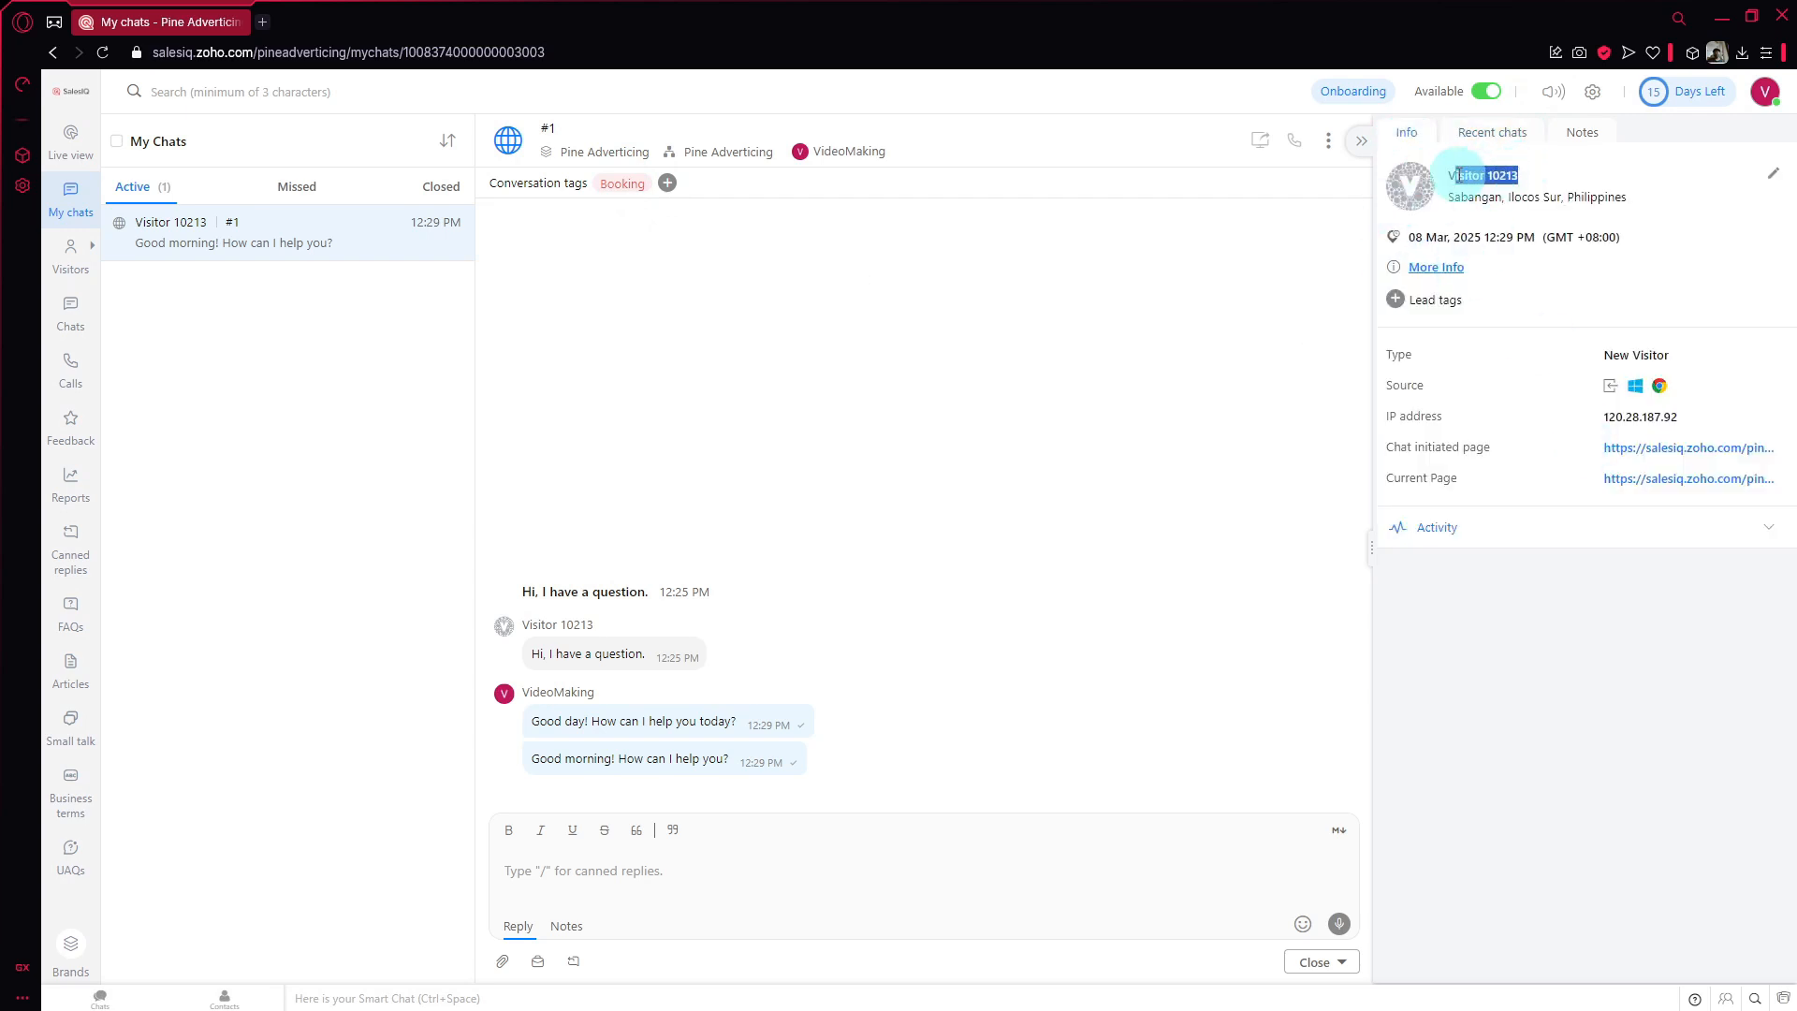
left_click(1490, 136)
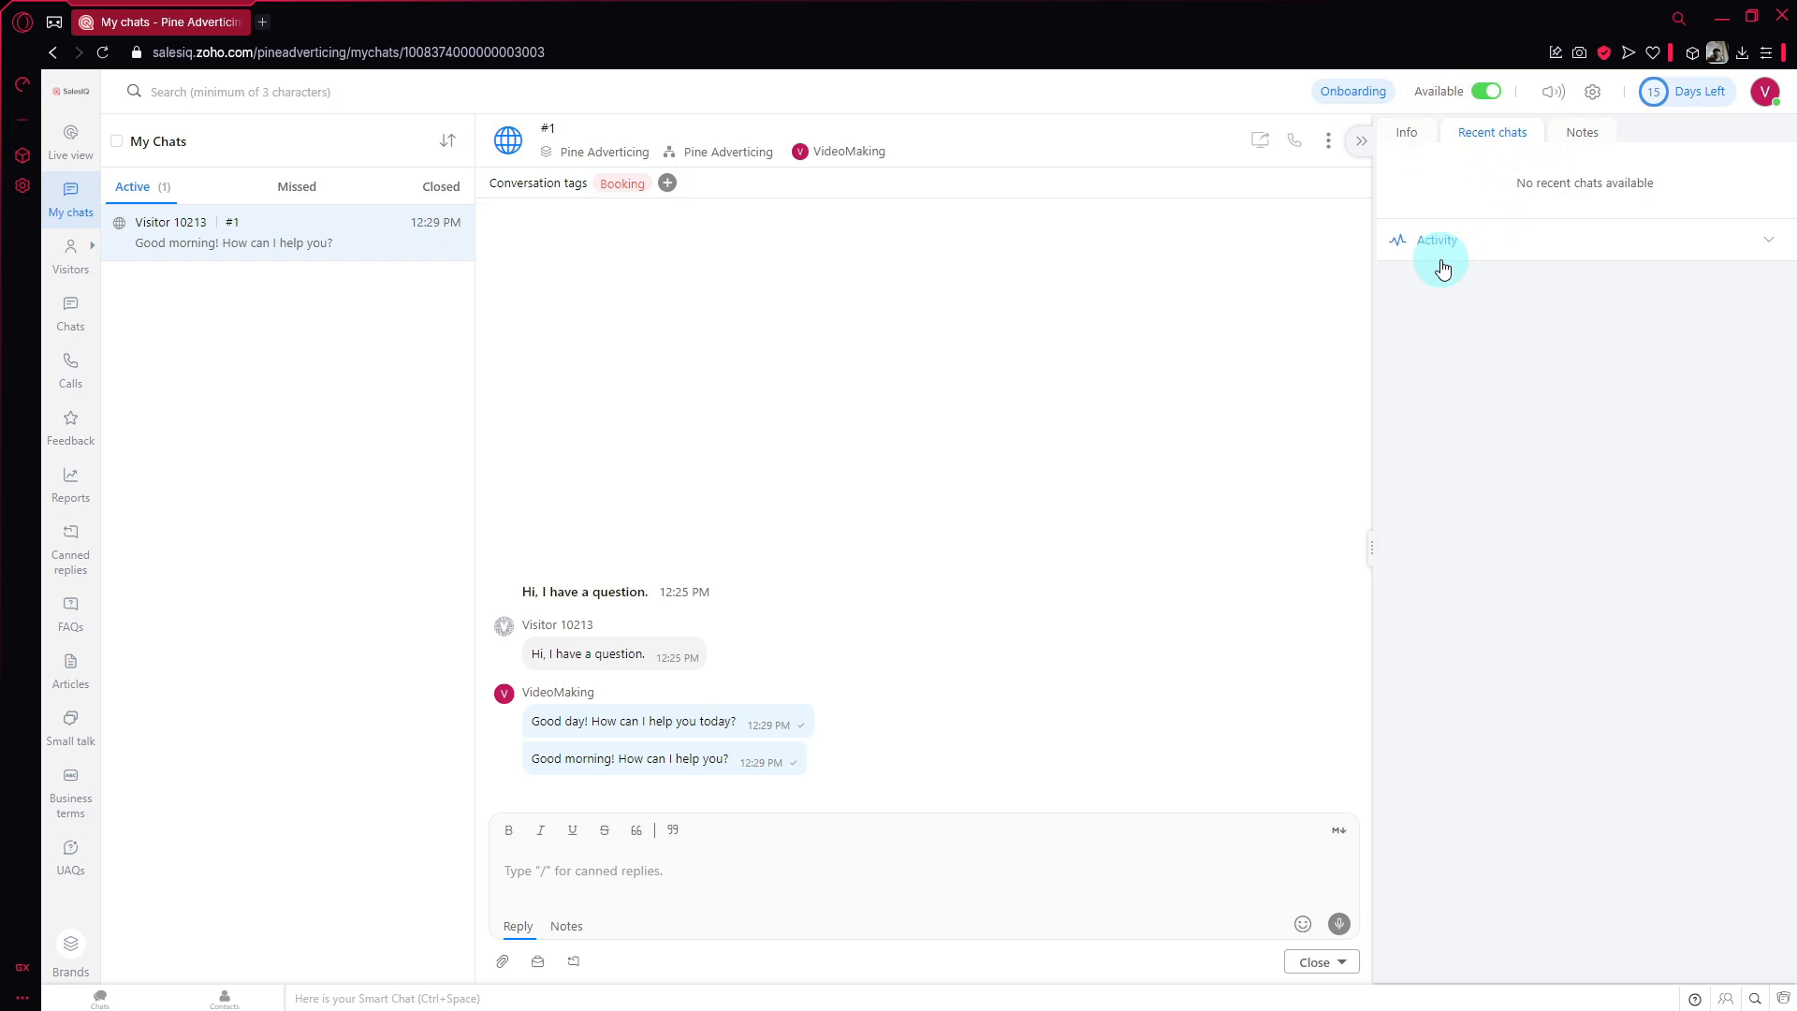
left_click(1579, 149)
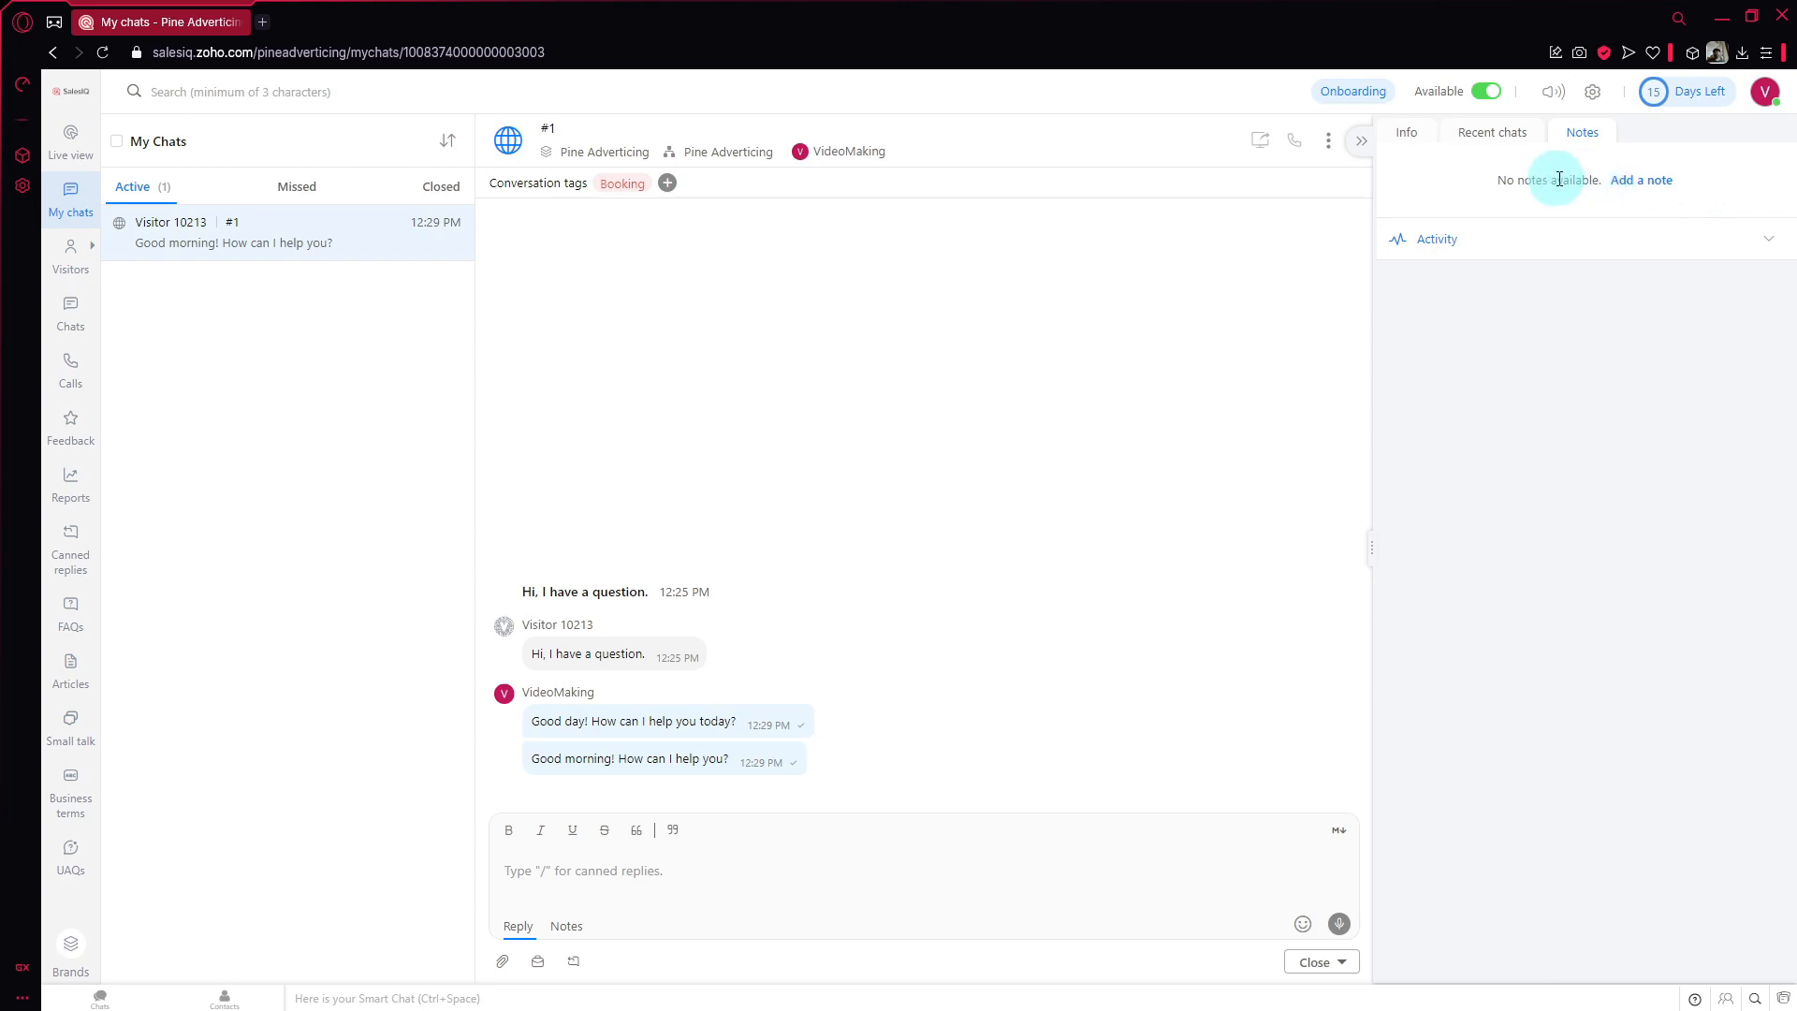
left_click(1425, 139)
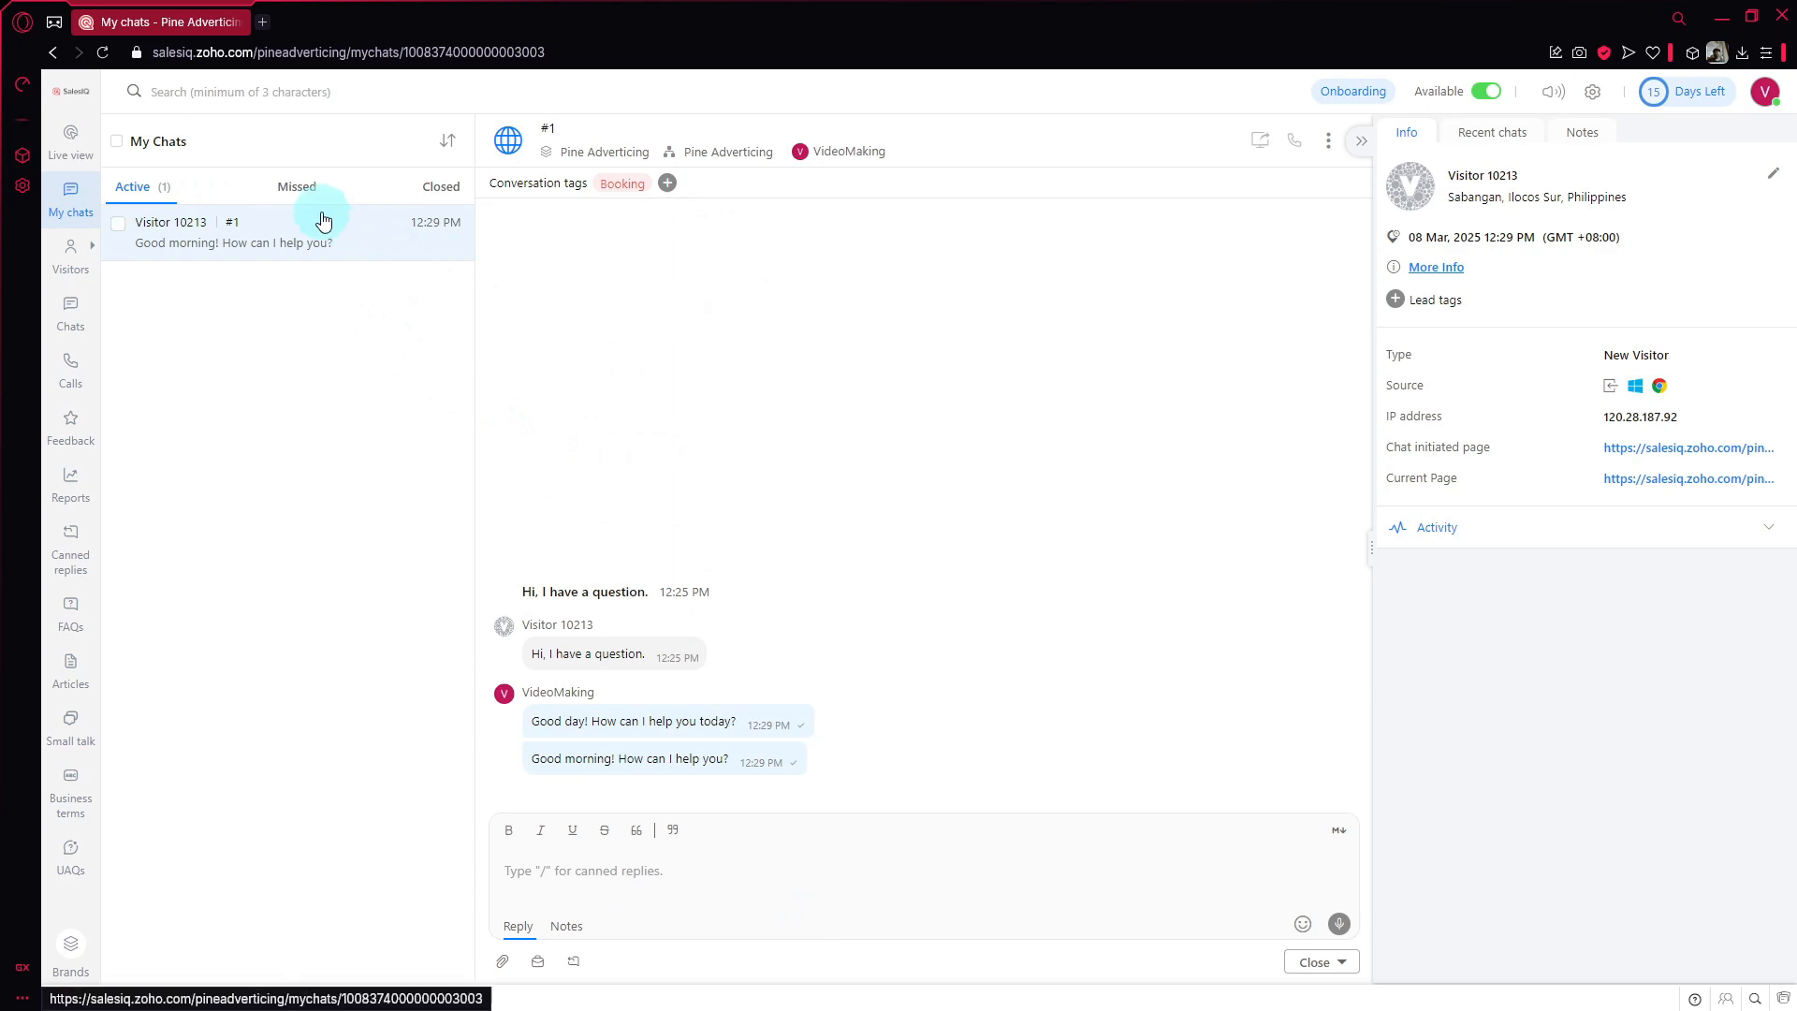
Step: Check the missed and closed conversations in My Chats and view the list of all visitors
left_click(297, 186)
left_click(451, 207)
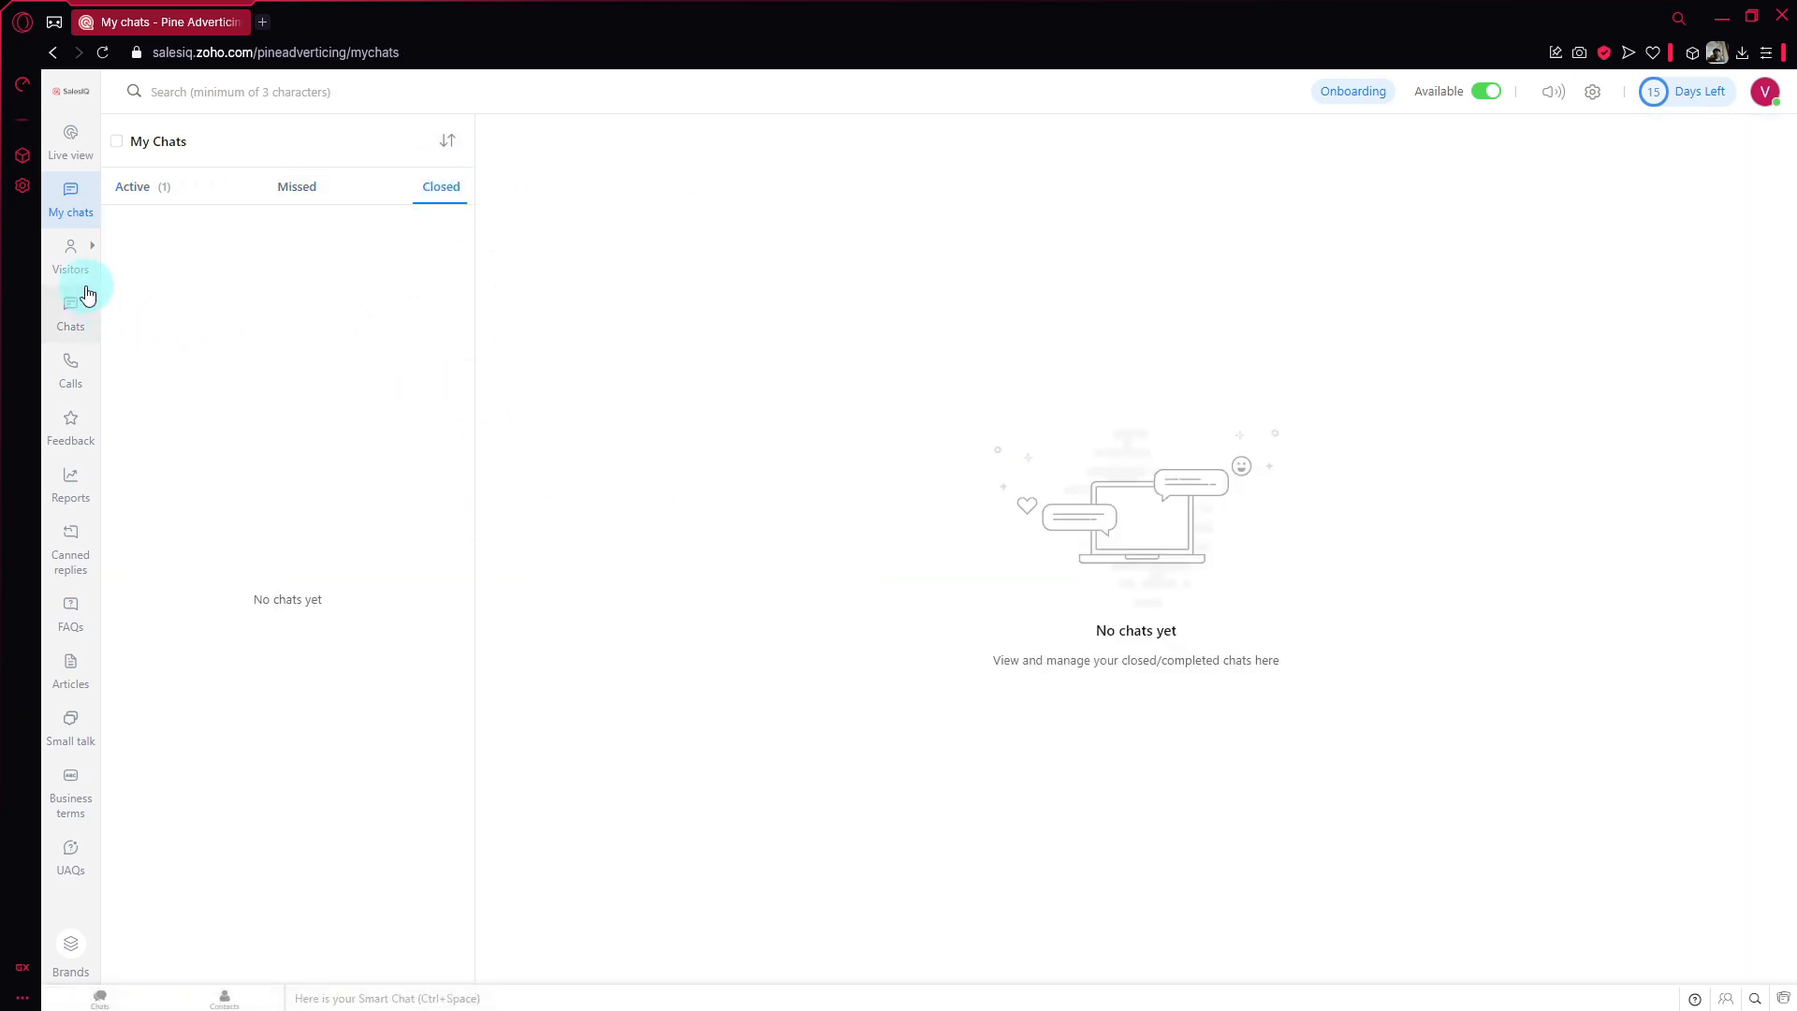
mouse_move(80, 252)
left_click(166, 181)
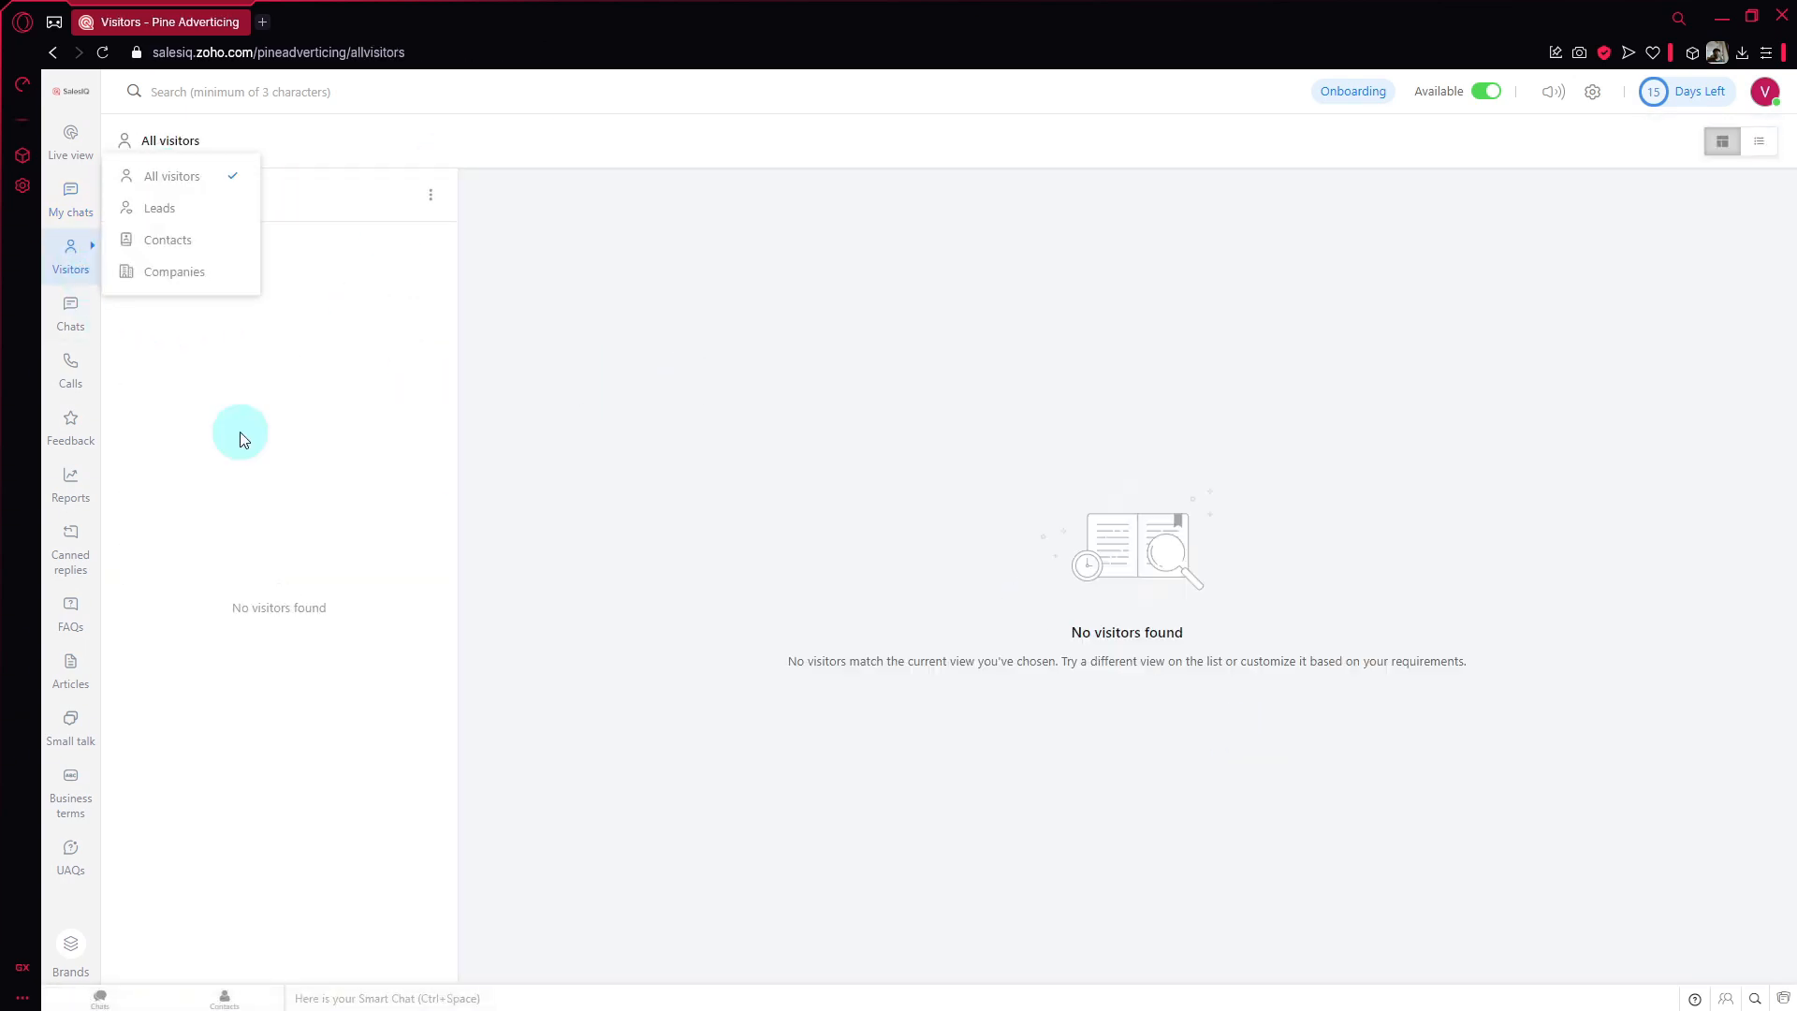
Step: View the active chats and the leads list, ending back in the Chats section
left_click(72, 325)
left_click(73, 200)
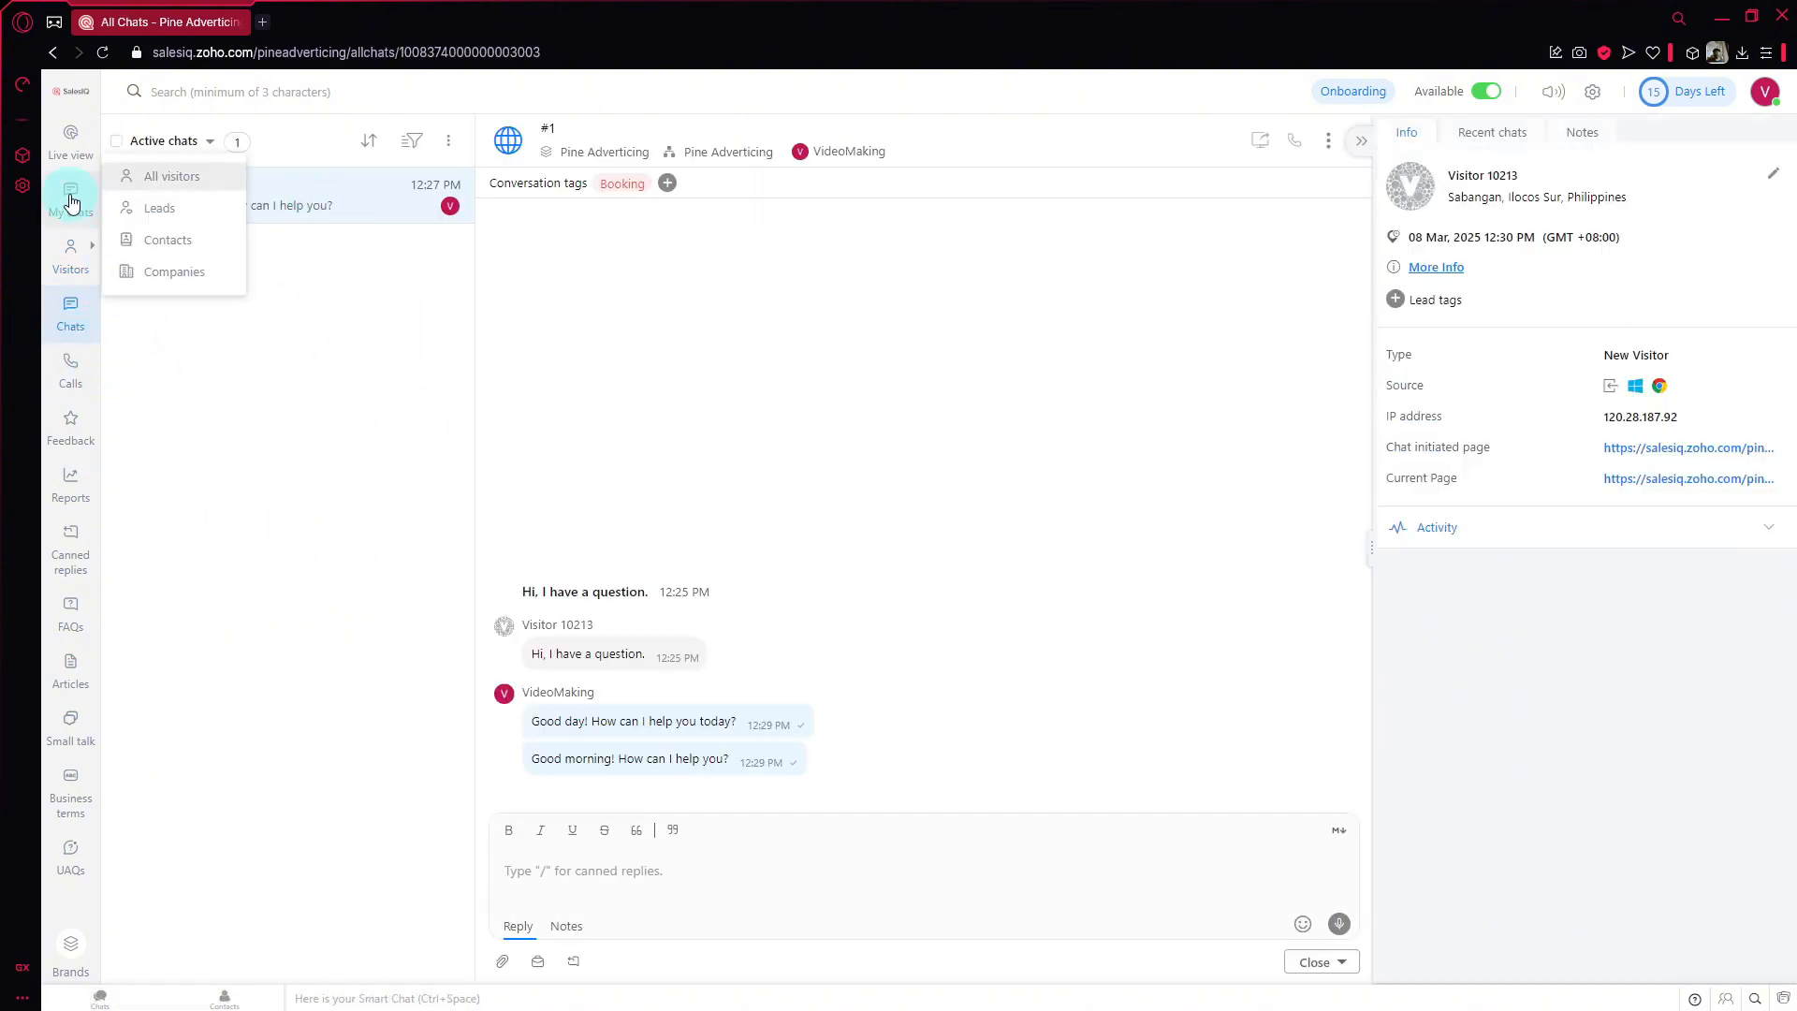
left_click(199, 210)
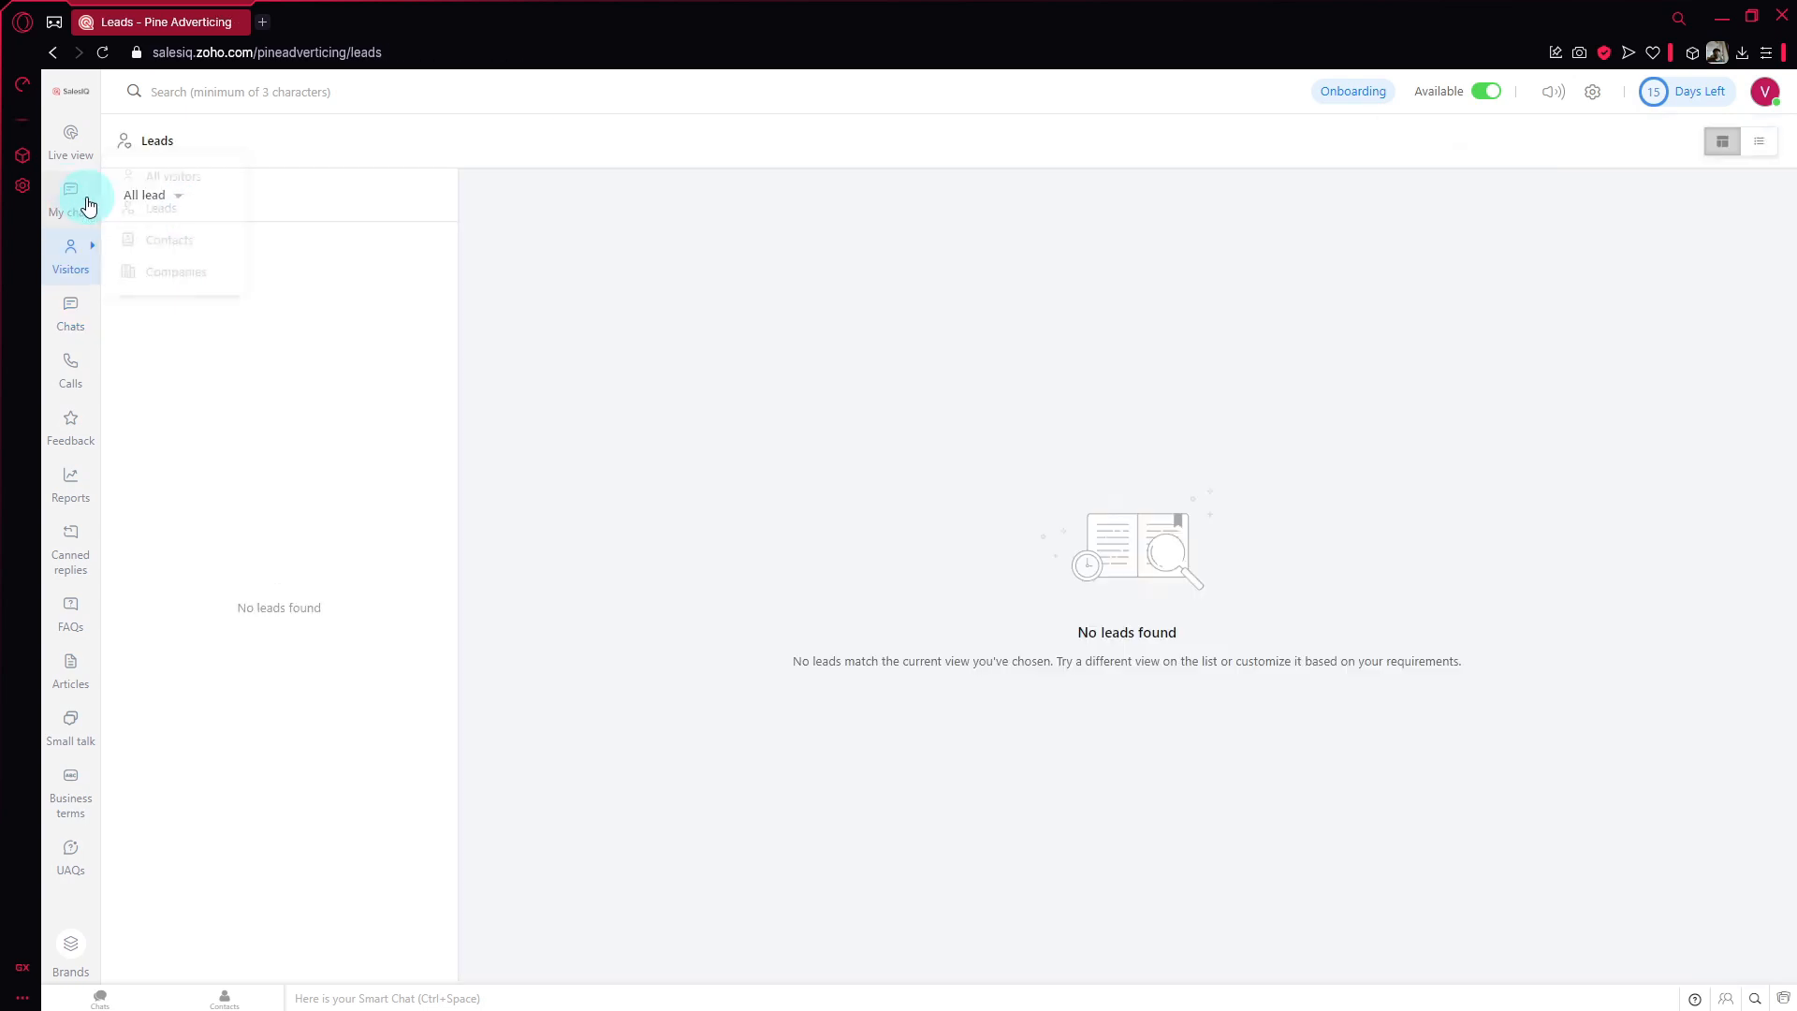
left_click(74, 331)
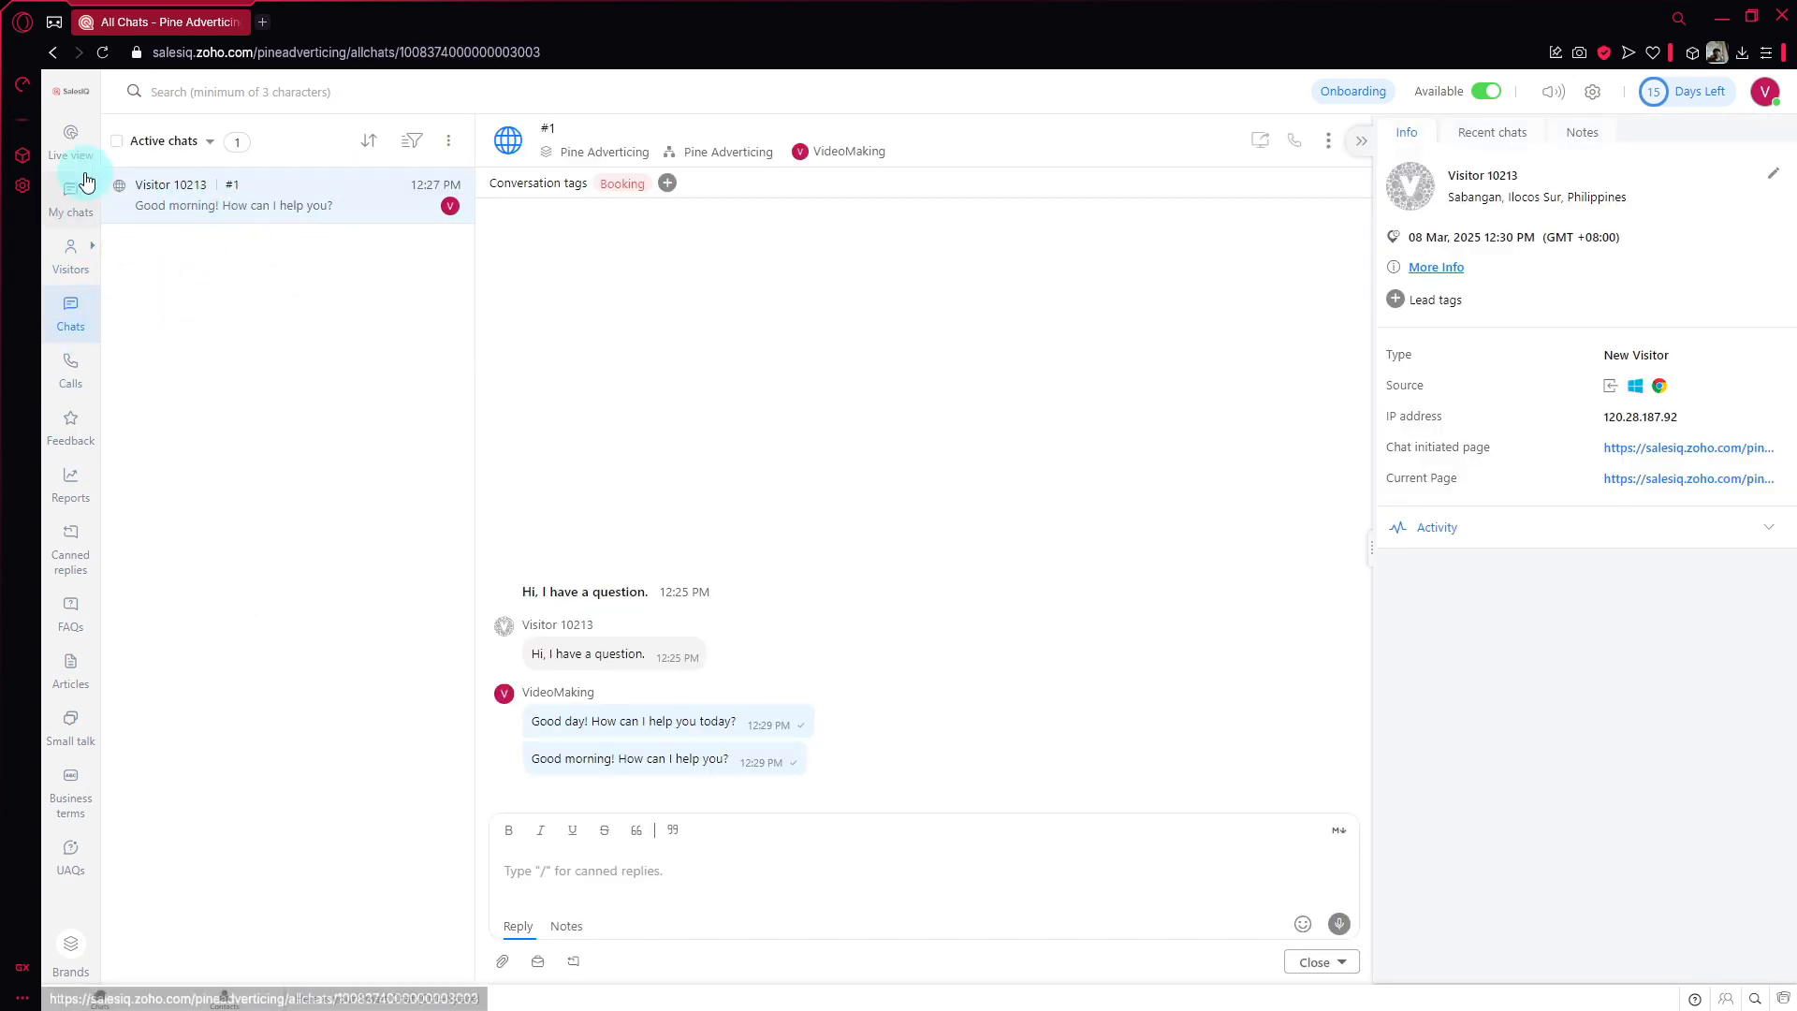
Step: Look at the Calls and Feedback sections and view the brand reports
left_click(64, 379)
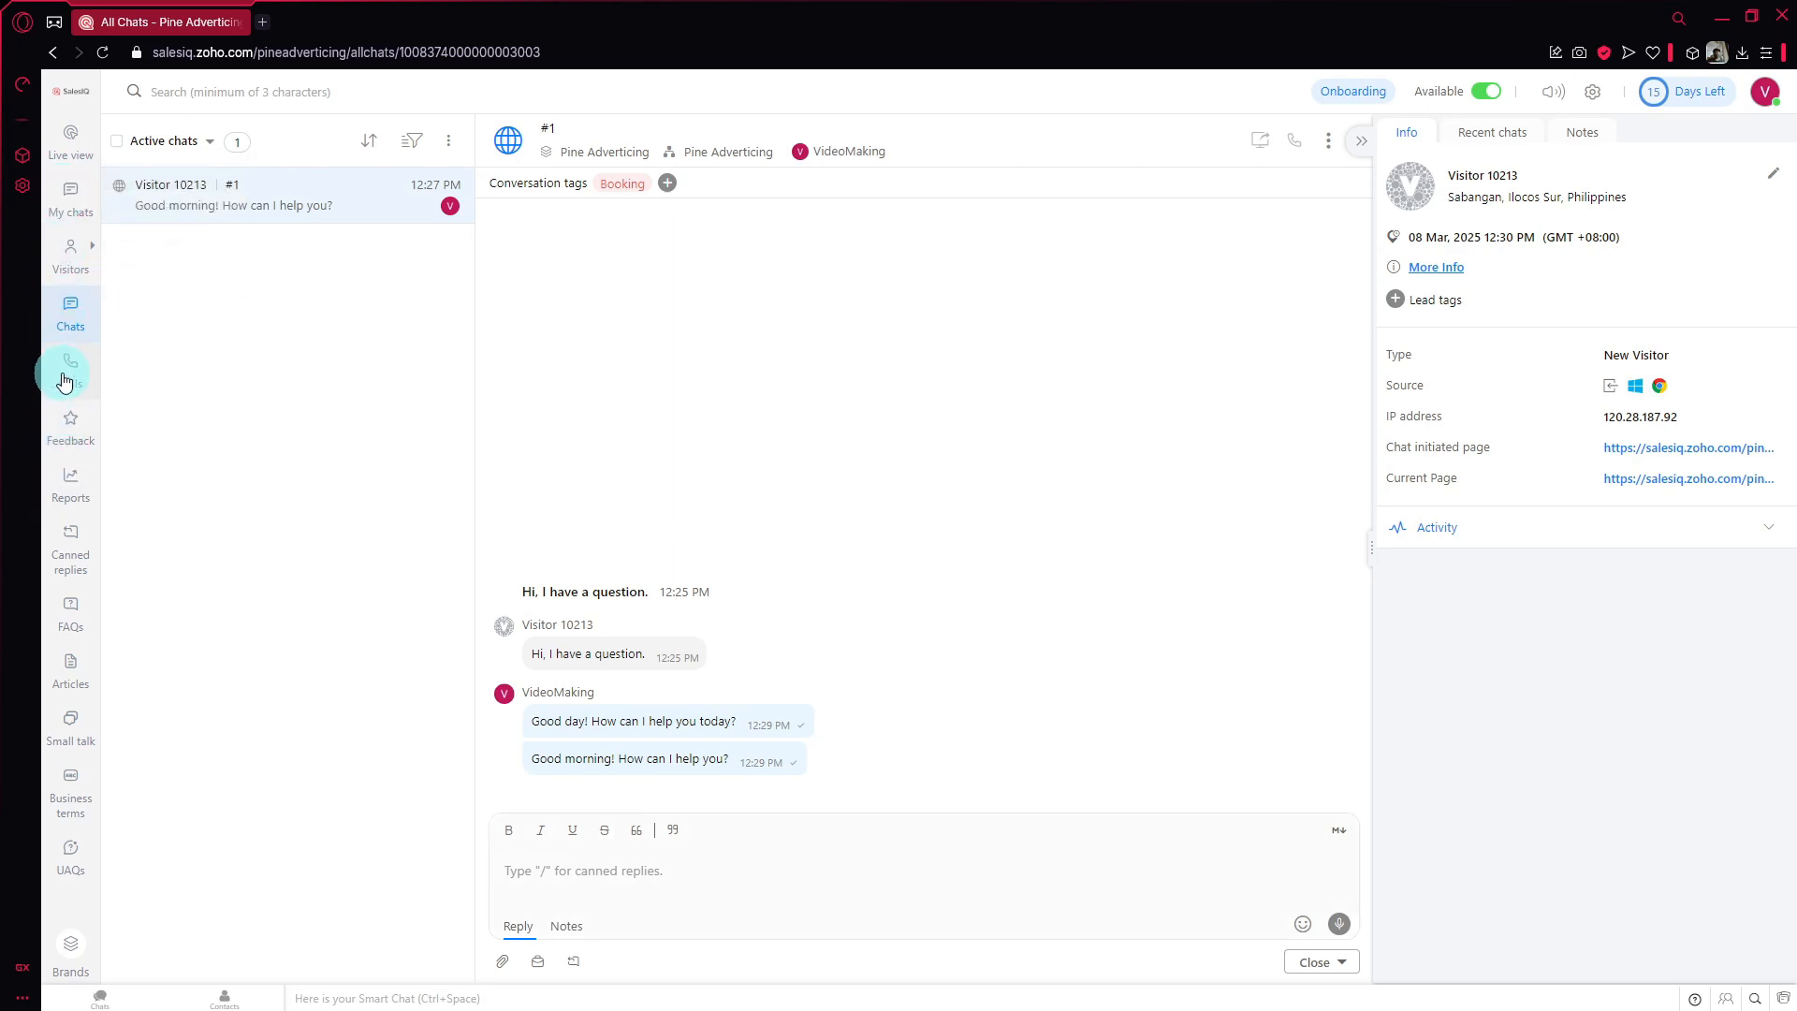
left_click(93, 368)
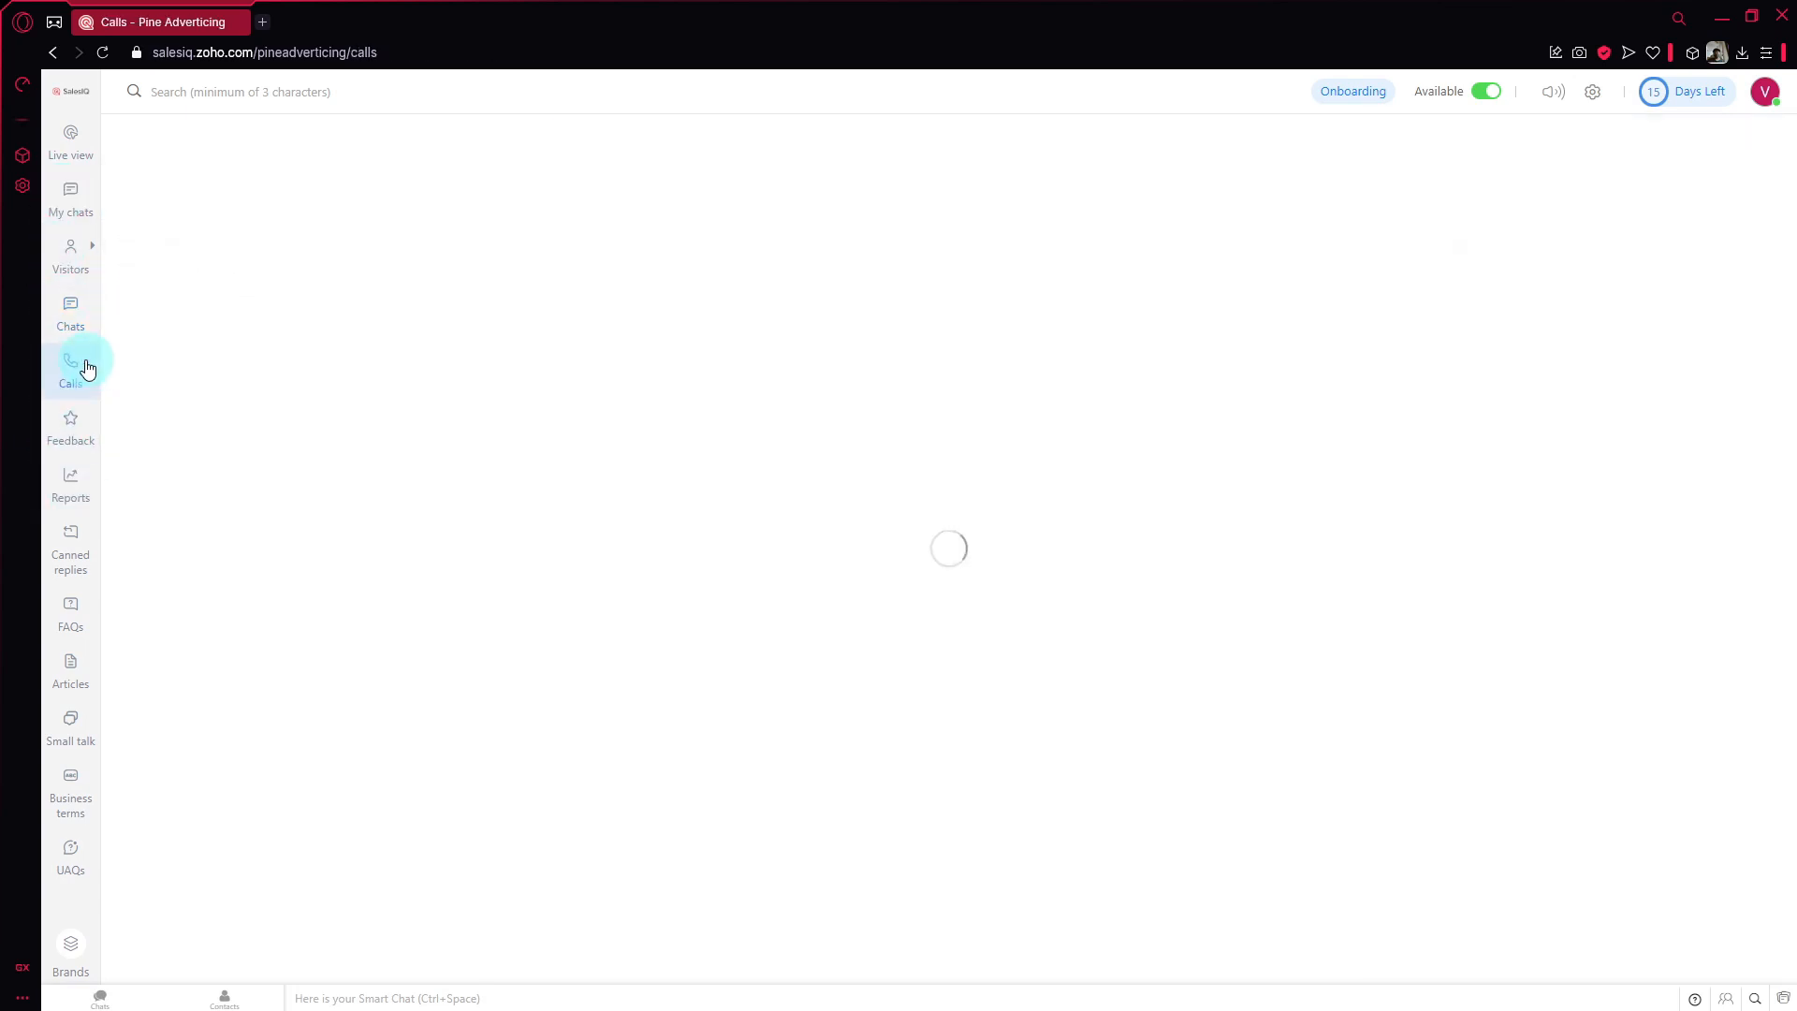
left_click(86, 429)
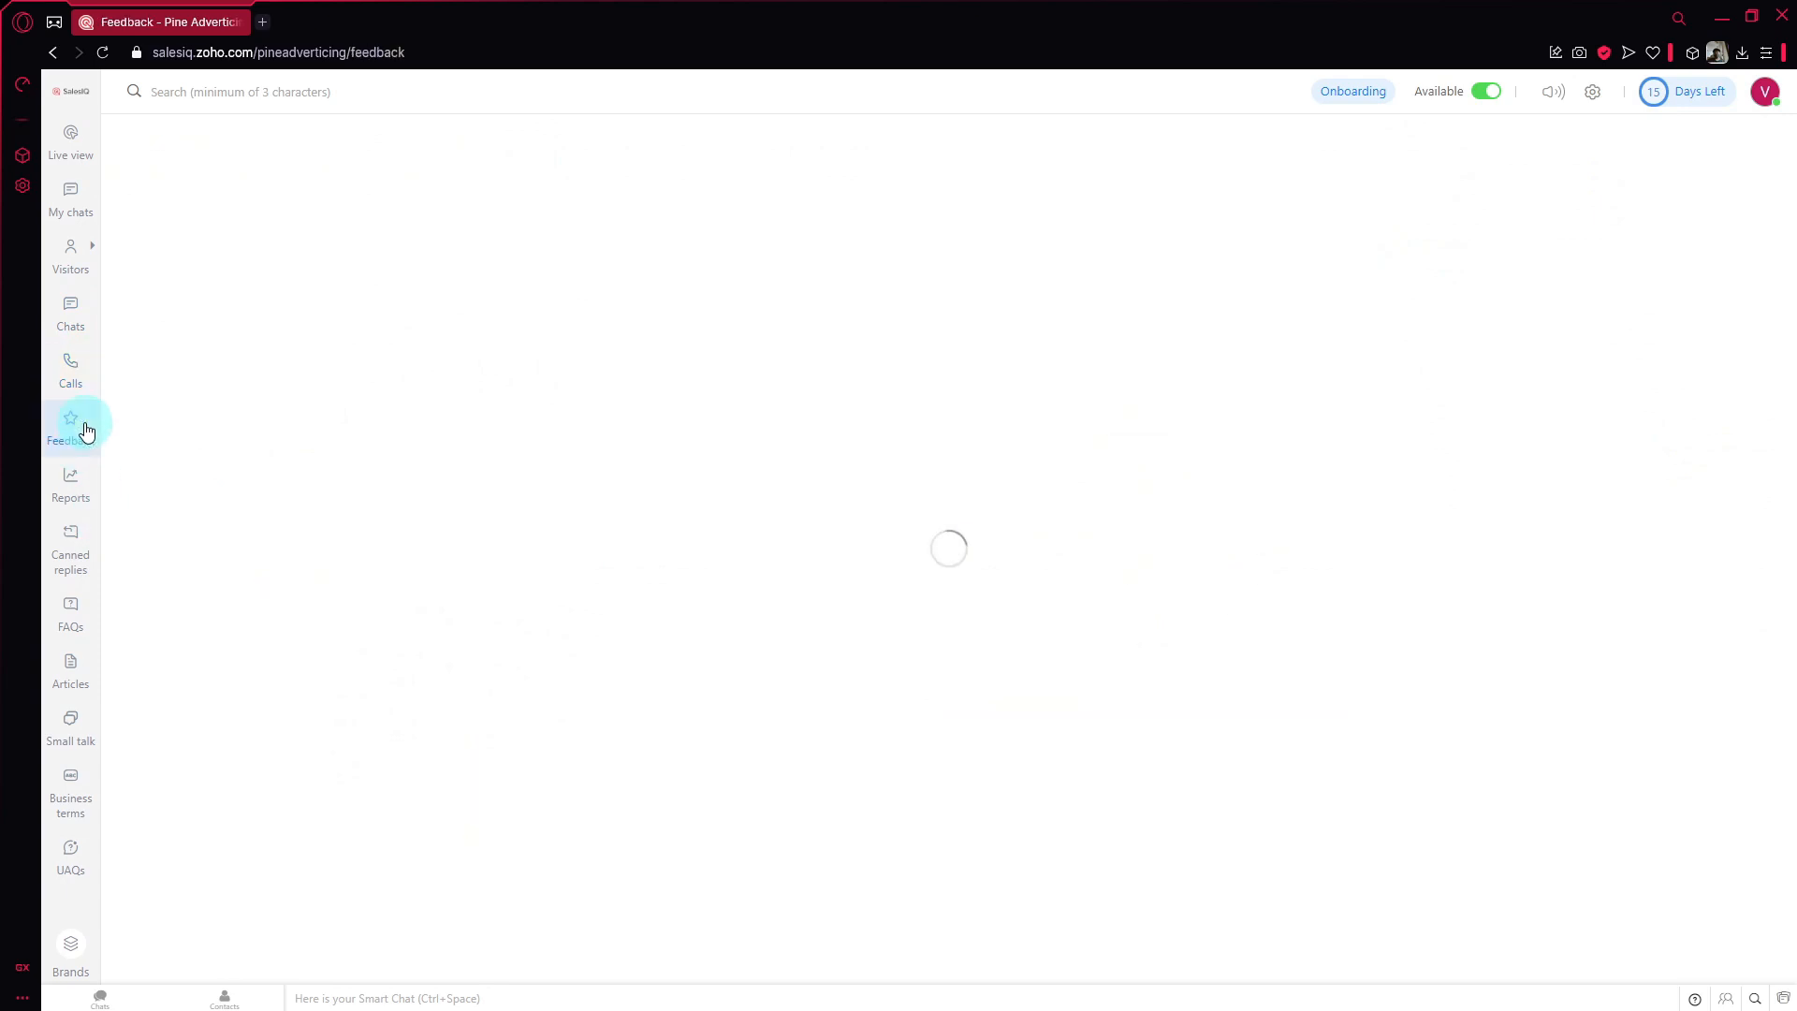
left_click(58, 487)
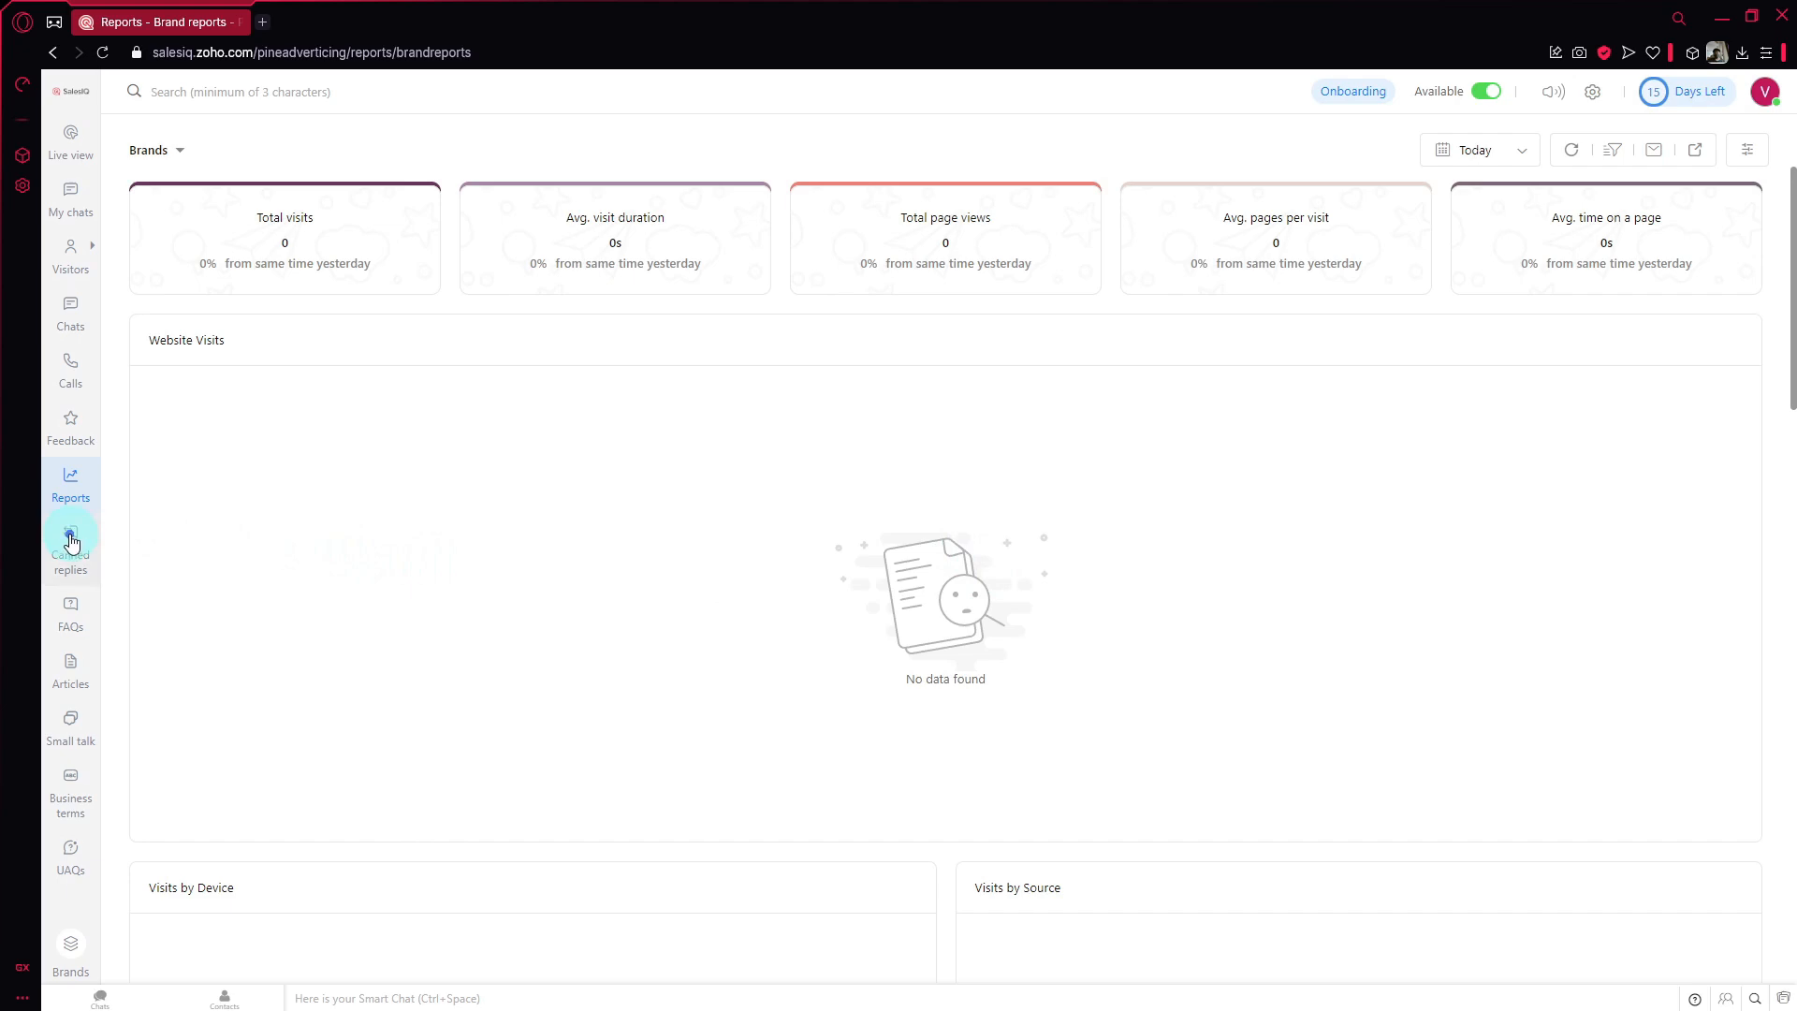
Step: Browse the saved canned replies, view the form for adding a new one and close it without saving
left_click(85, 576)
scroll(524, 421, "down", 2)
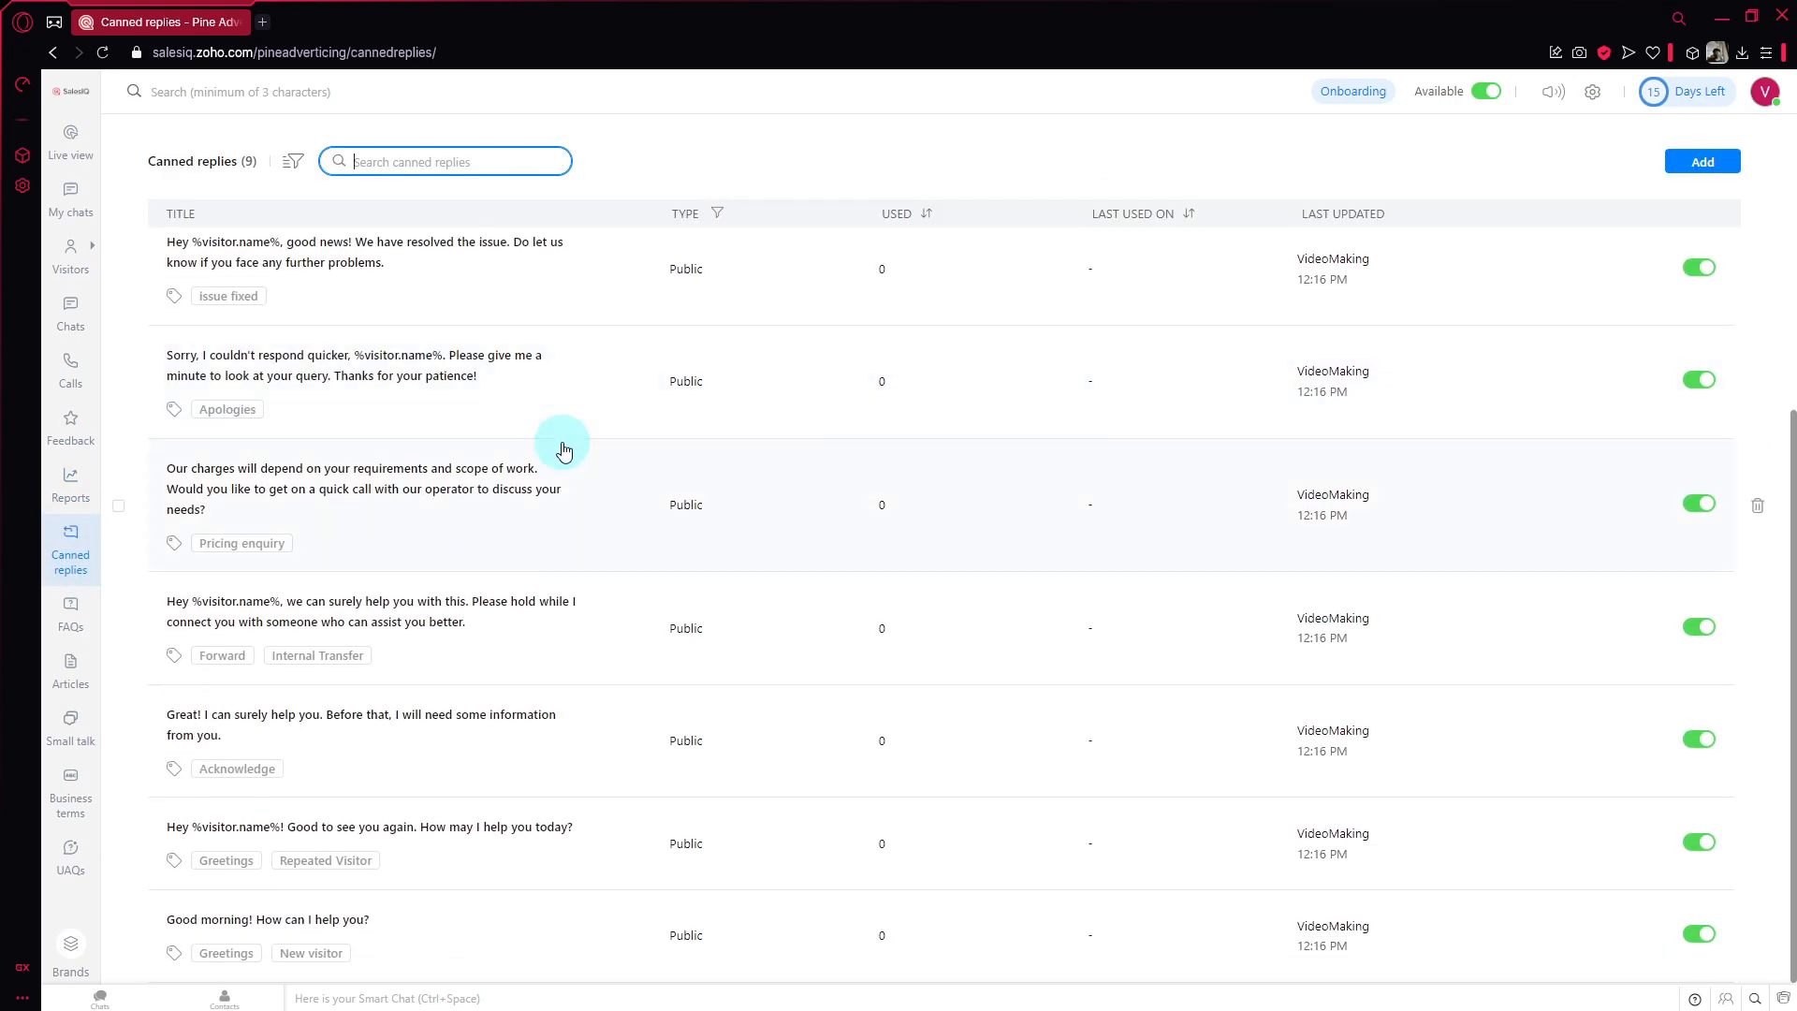
scroll(922, 542, "up", 2)
left_click(1690, 161)
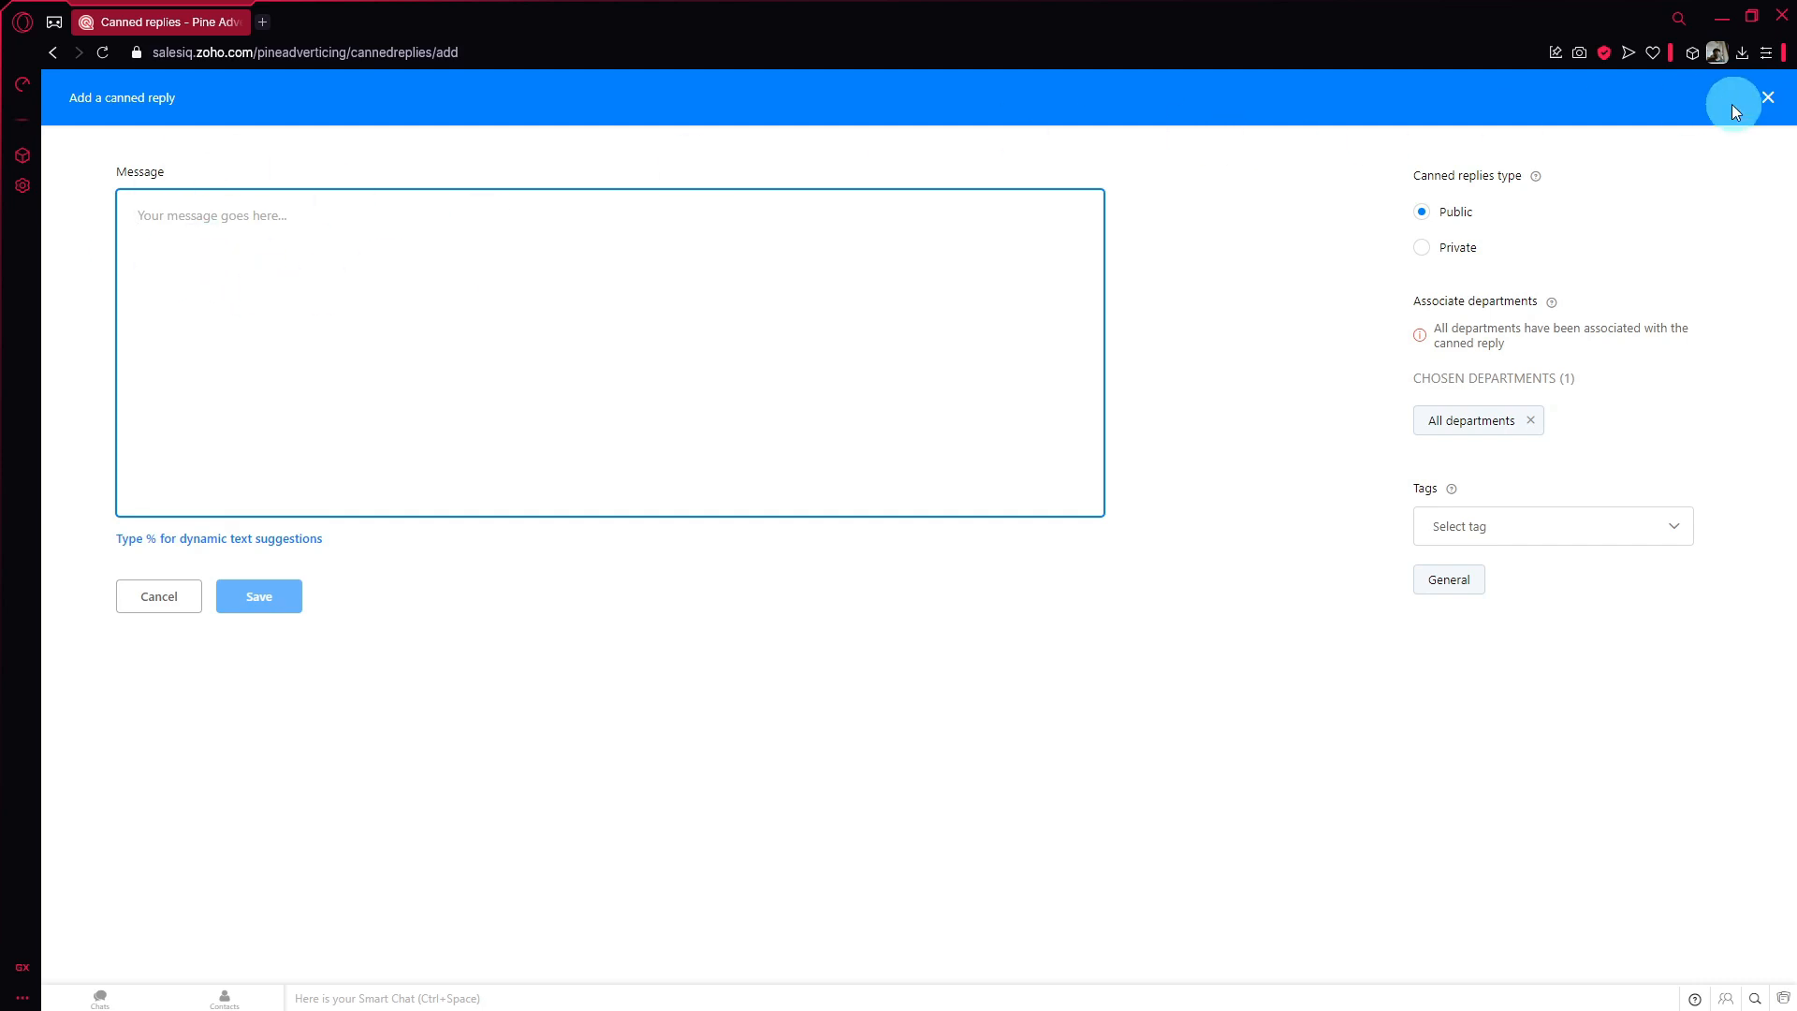
left_click(1770, 102)
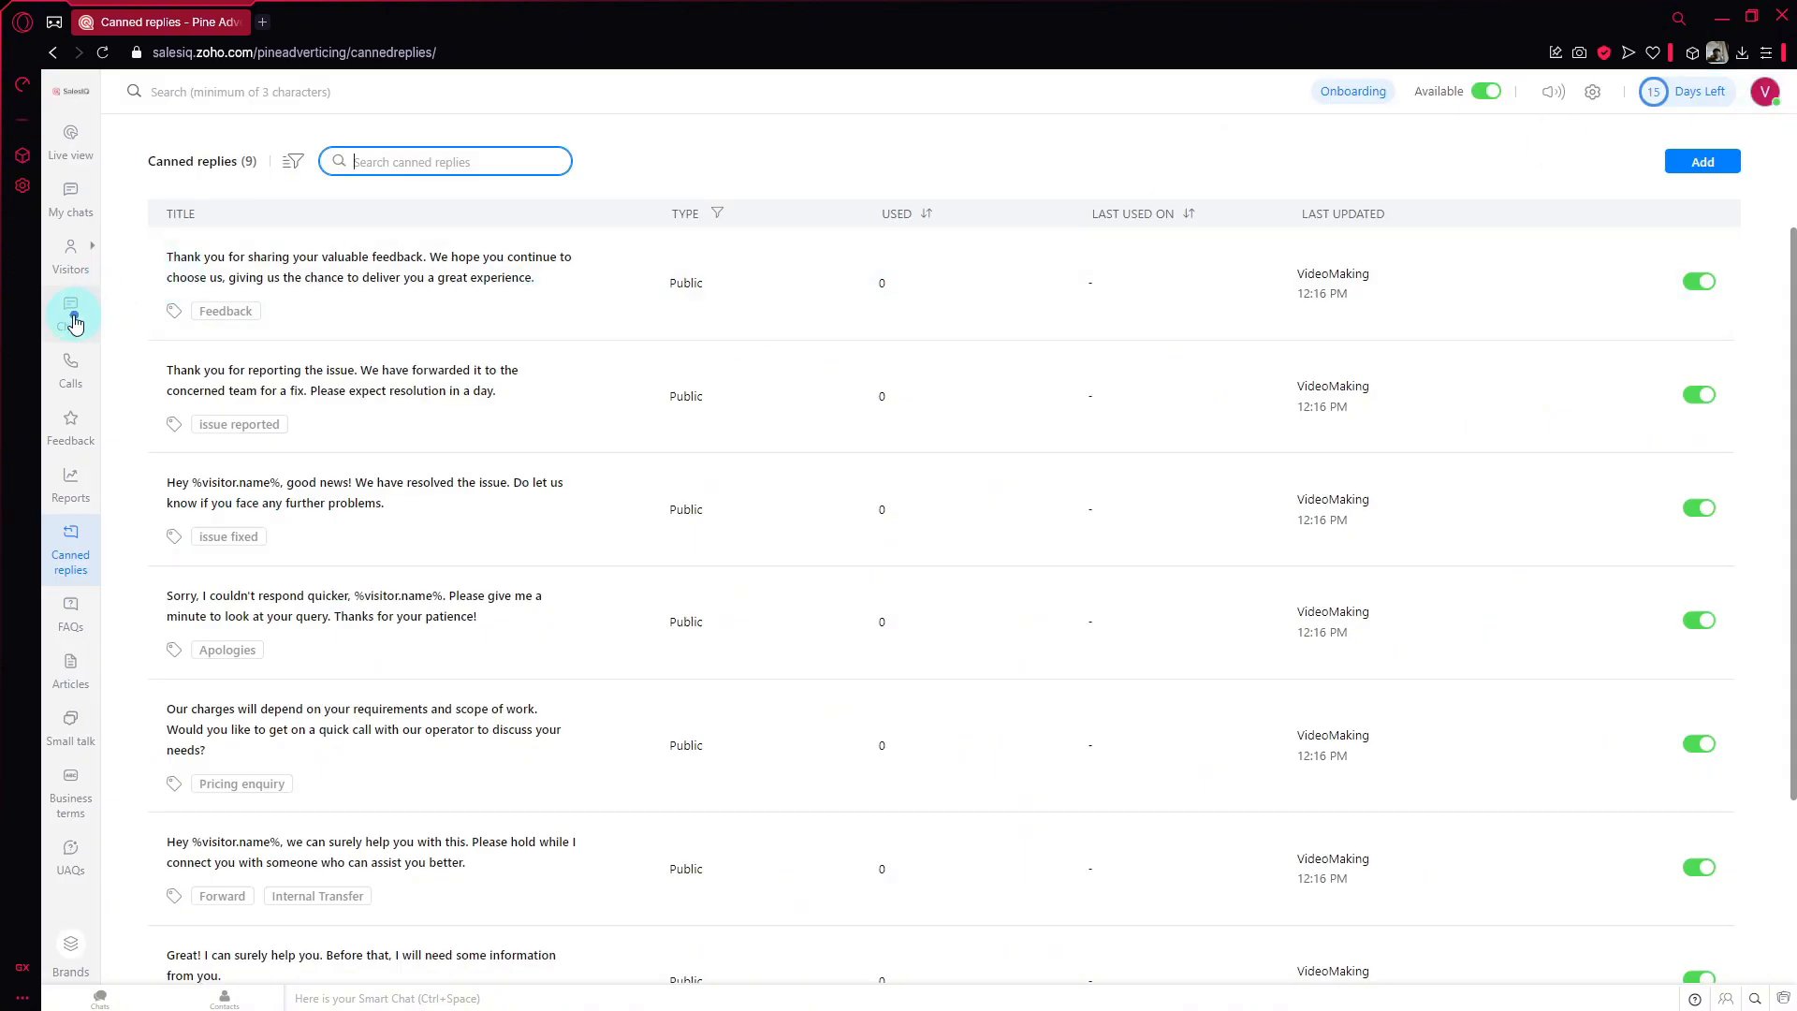
Step: Open the active conversation in Chats and insert the canned reply beginning "Hey %visitor.name%, we can surely help you with this" into the message draft
left_click(70, 309)
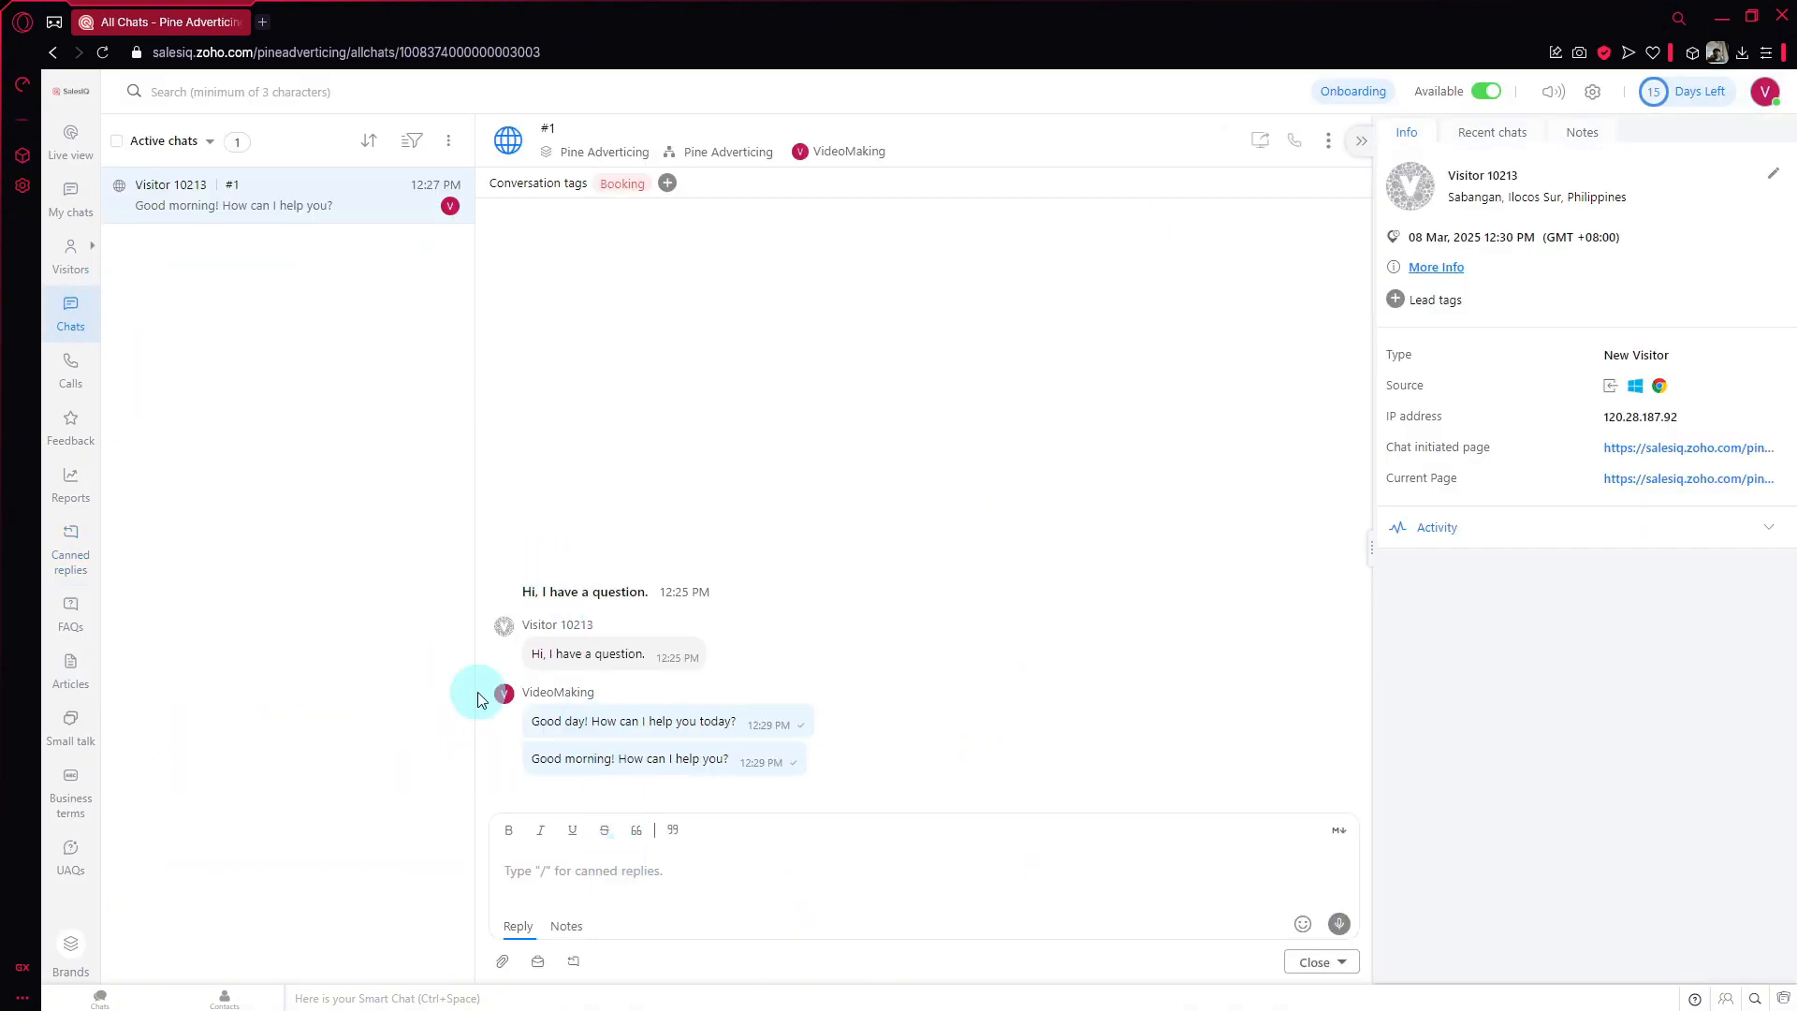
mouse_move(596, 656)
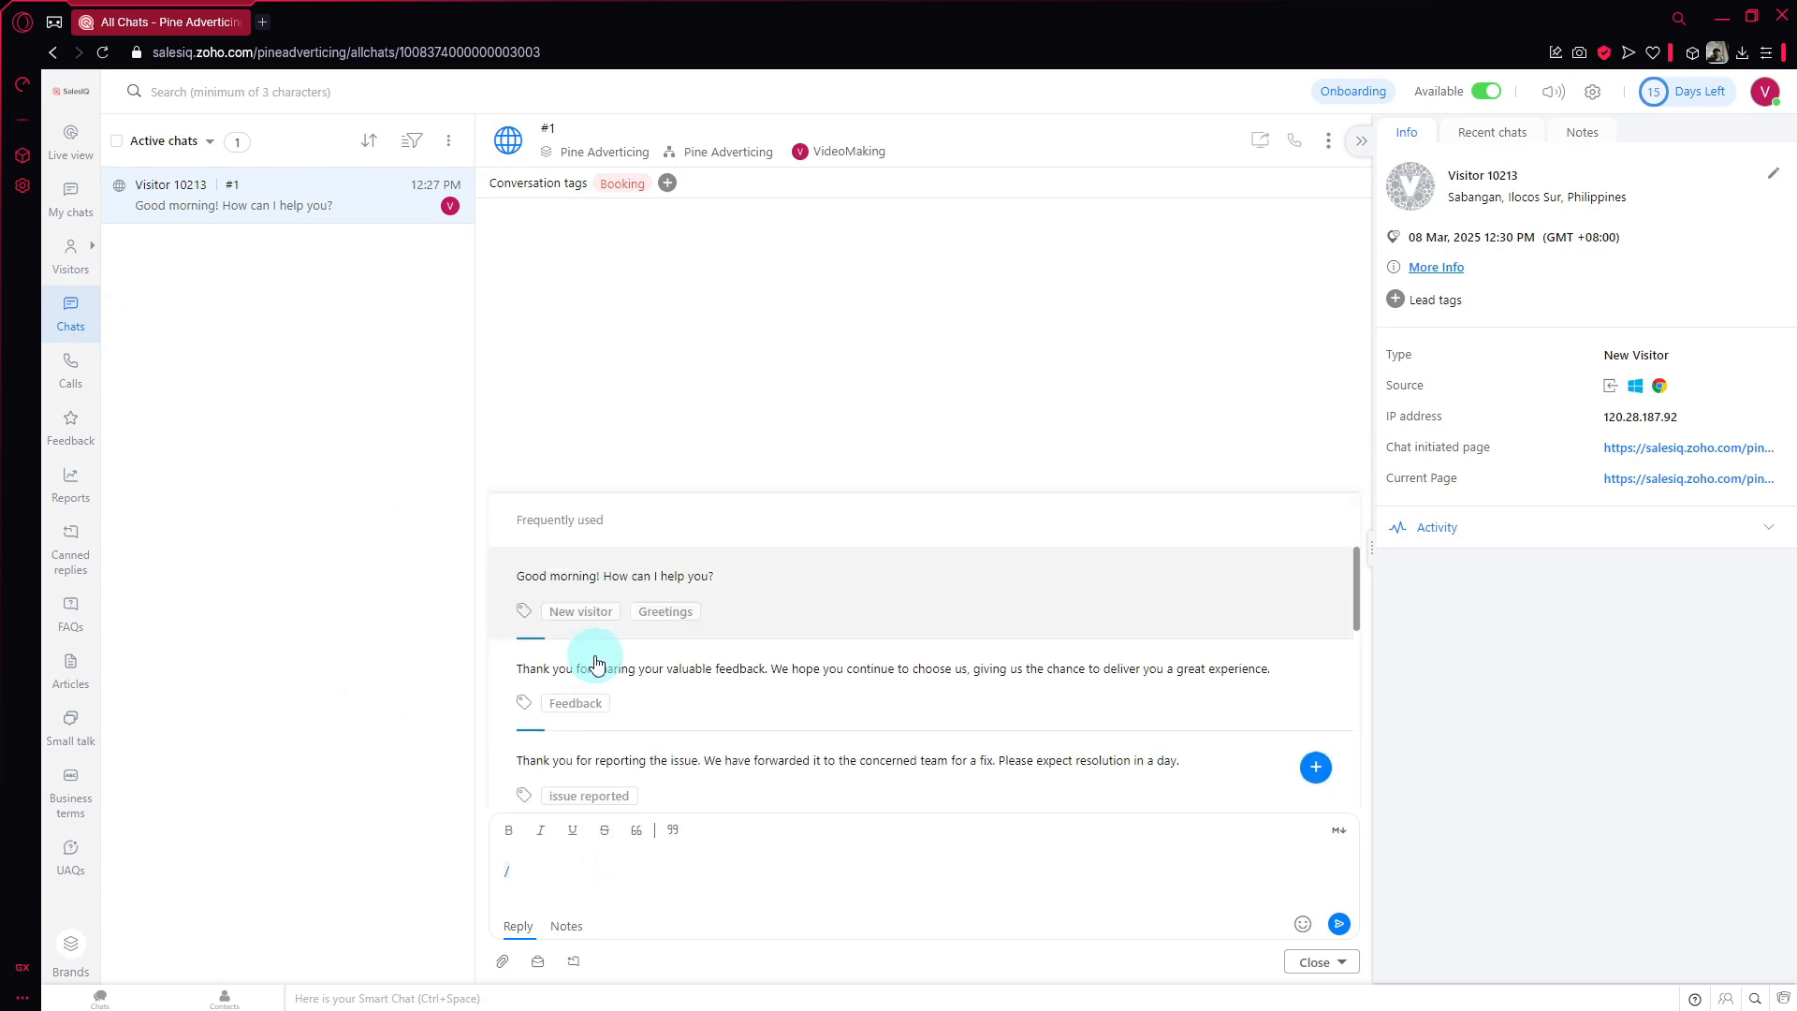
key("Down")
key("Down")
key("Down")
key("Down")
key("Down")
key("Down")
key("Return")
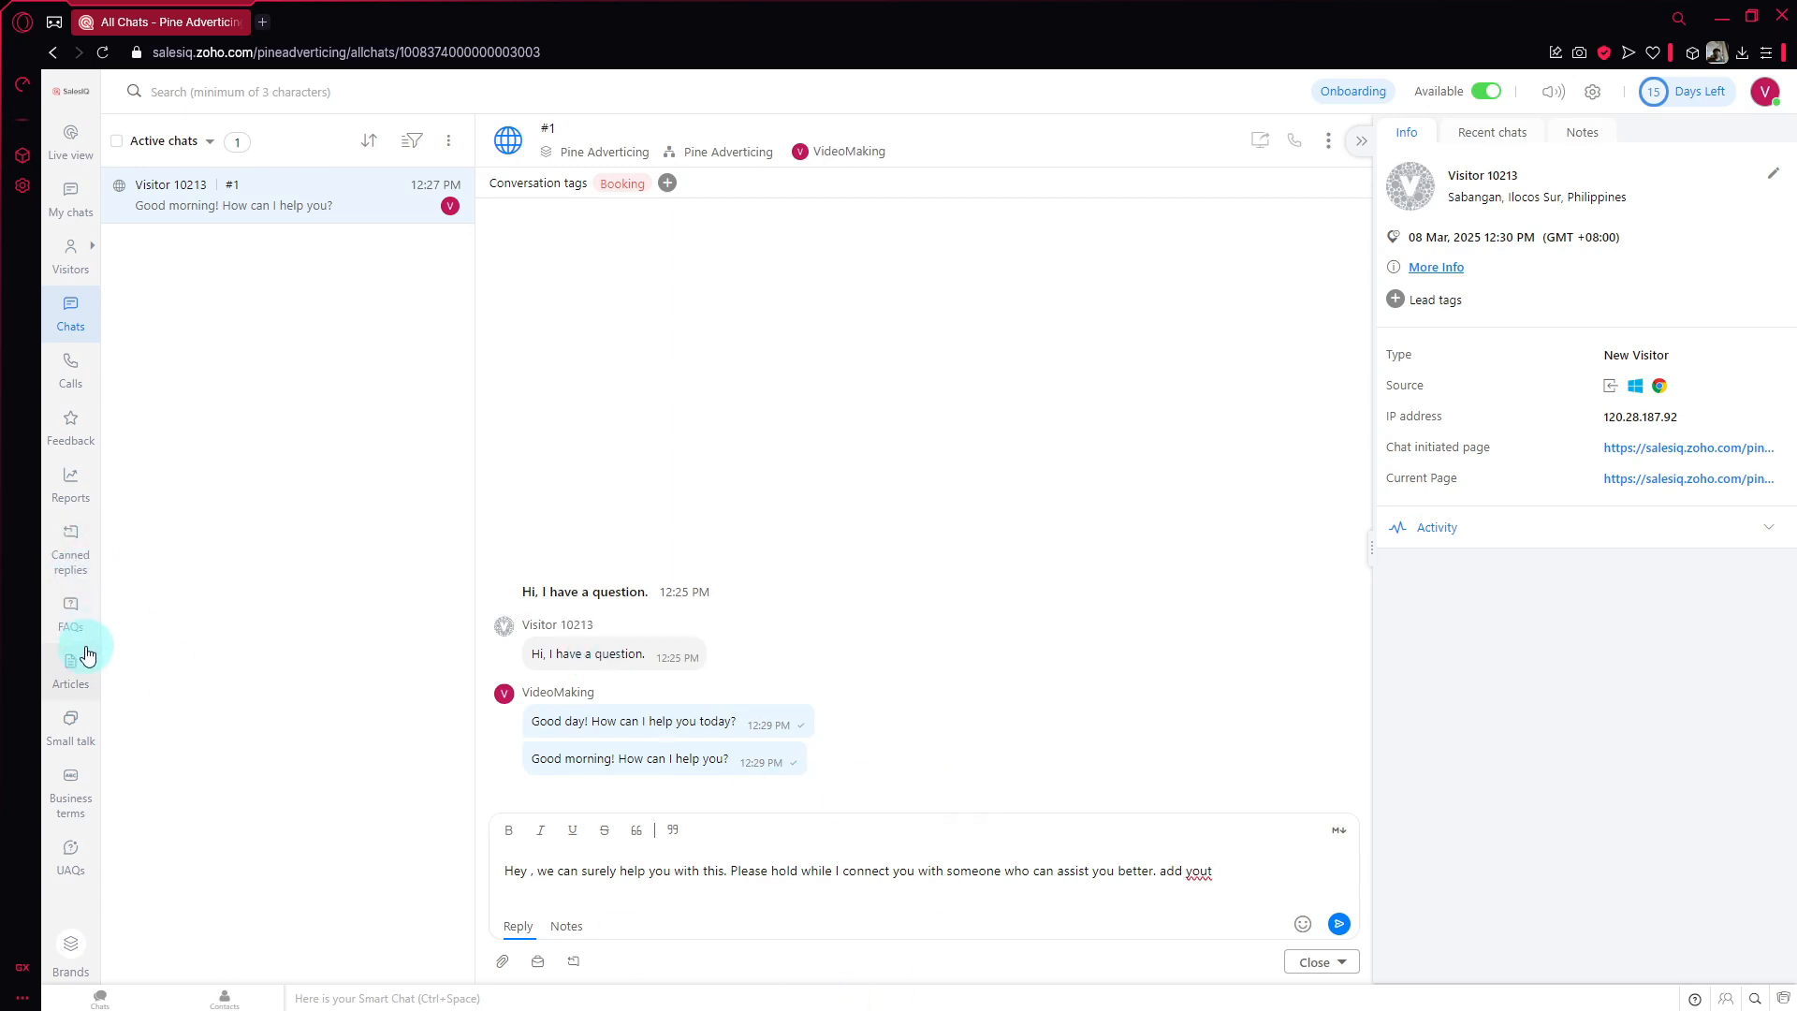
Step: View the Small Talk packages, then return to the onboarding page and review its setup checklist
left_click(75, 726)
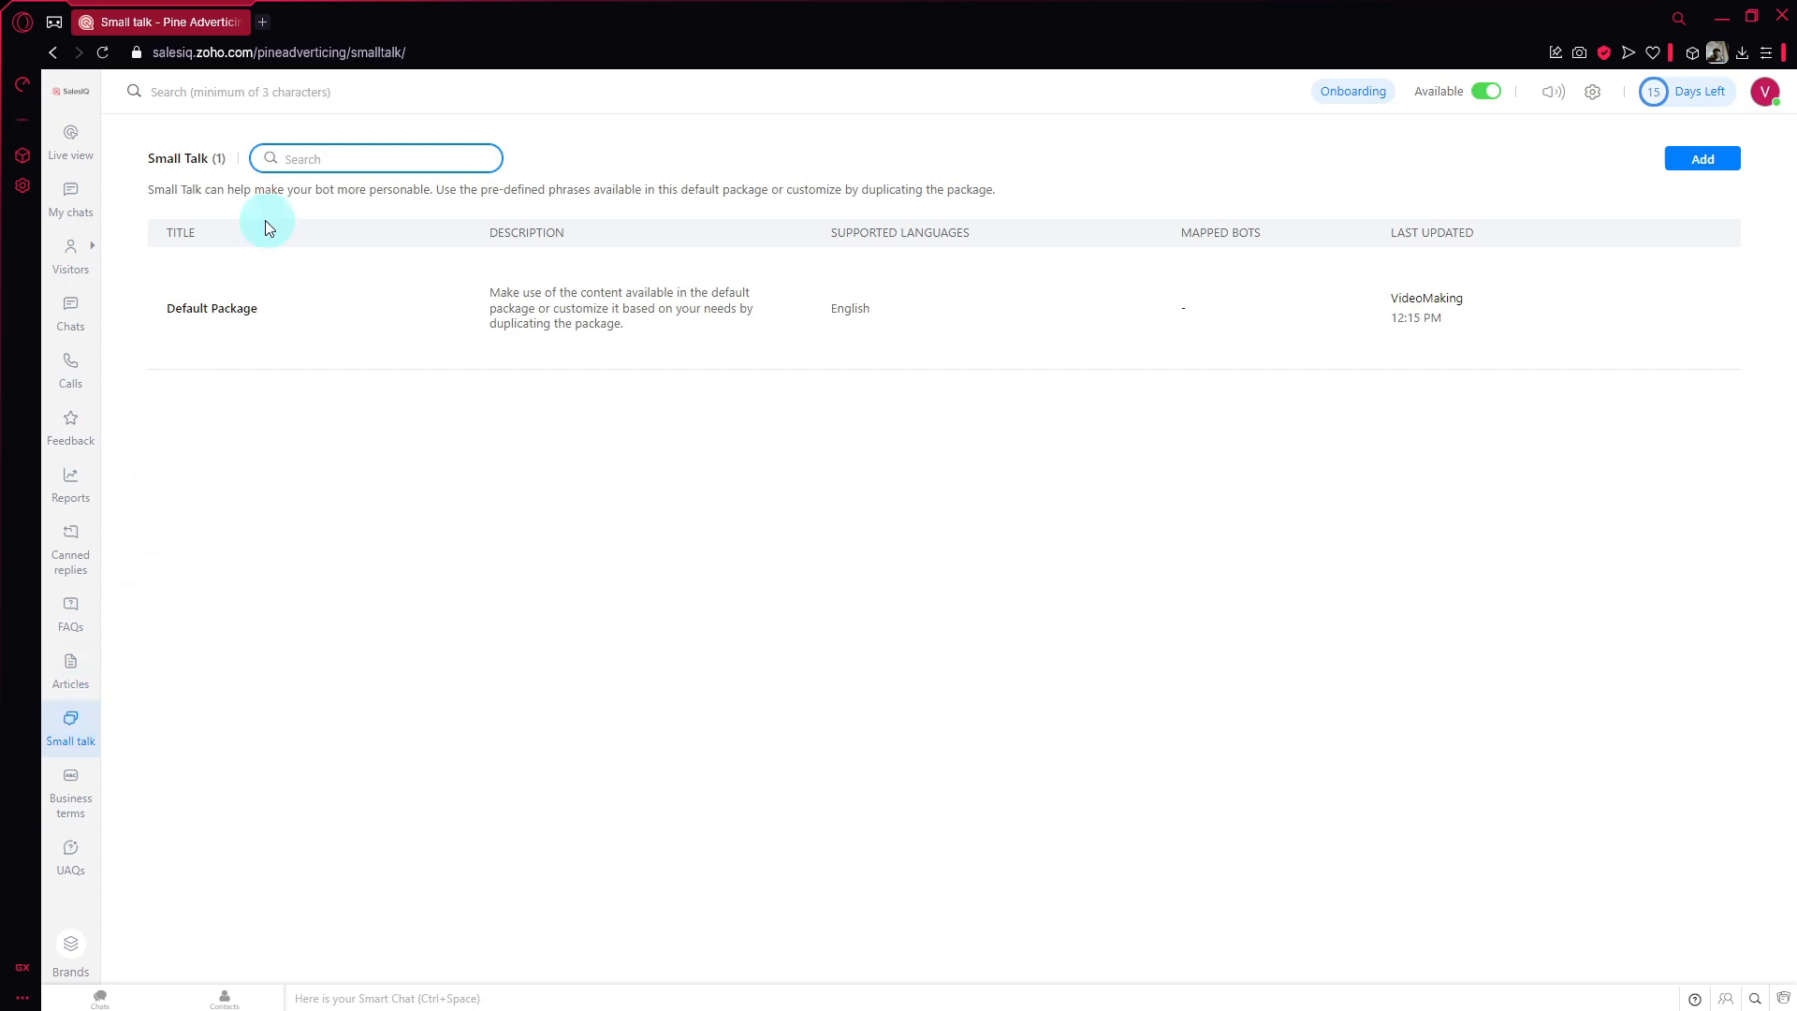
left_click(78, 150)
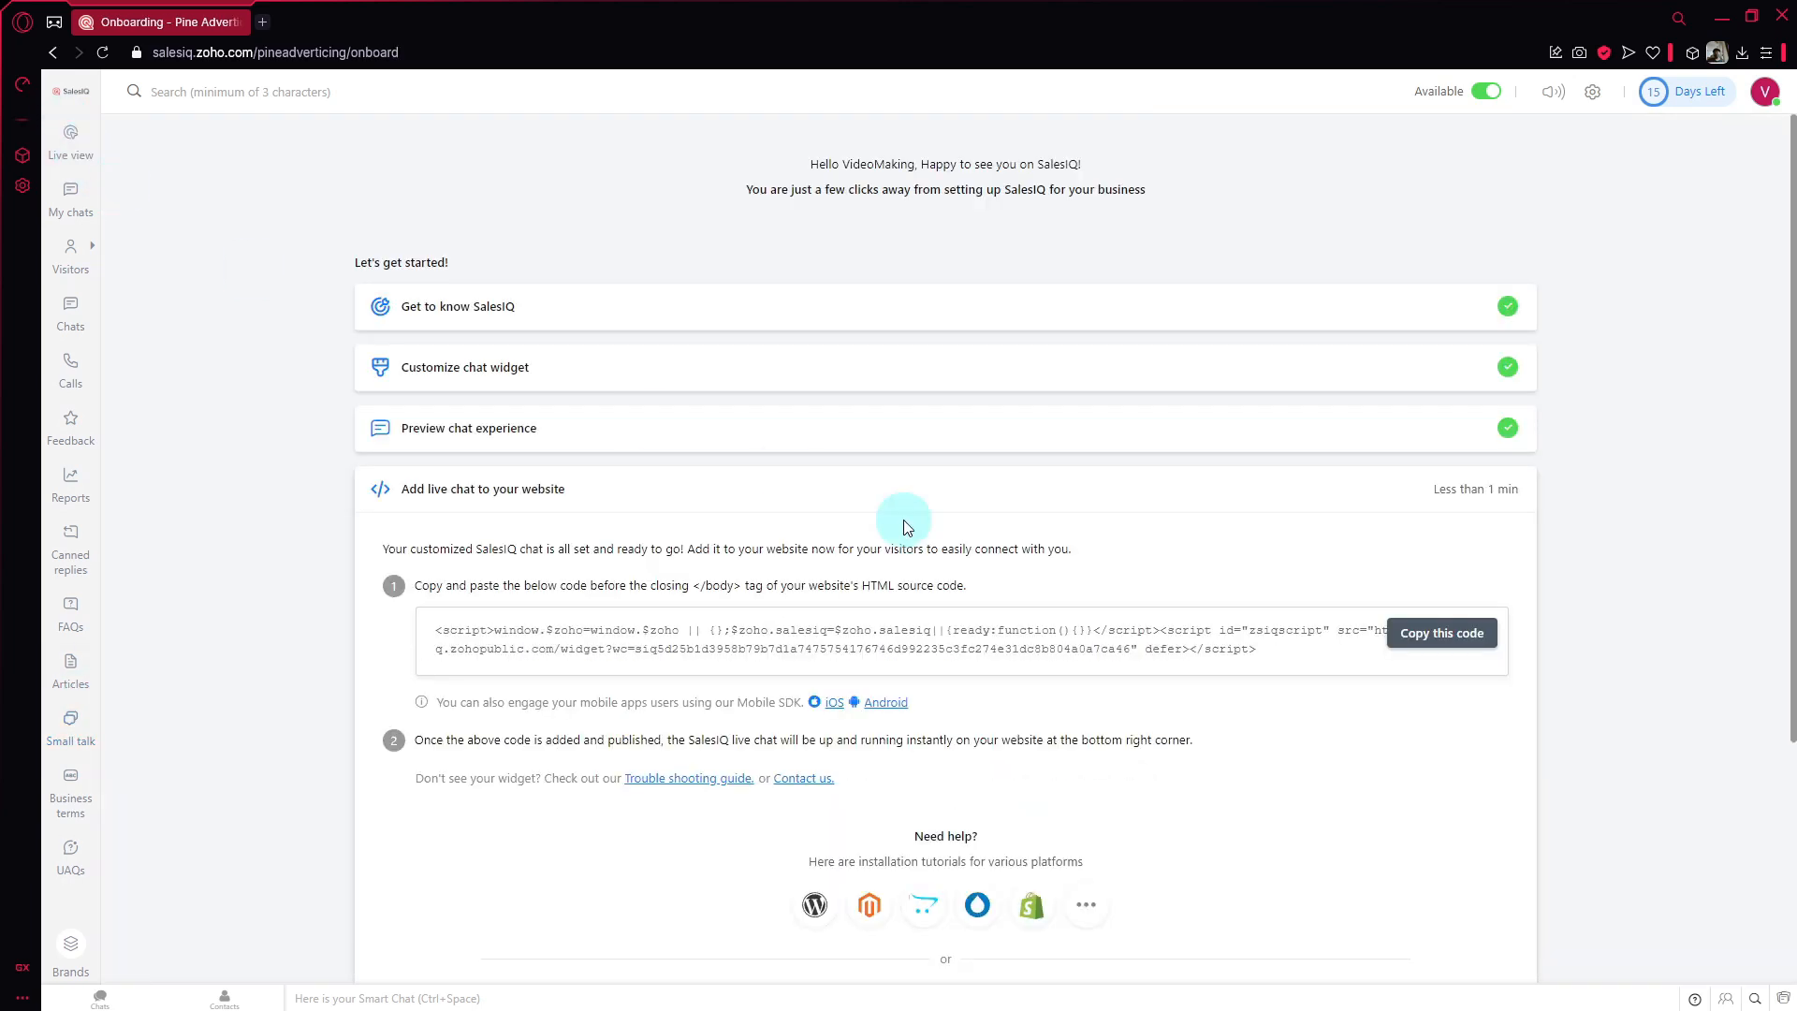
scroll(906, 527, "down", 2)
scroll(734, 642, "up", 2)
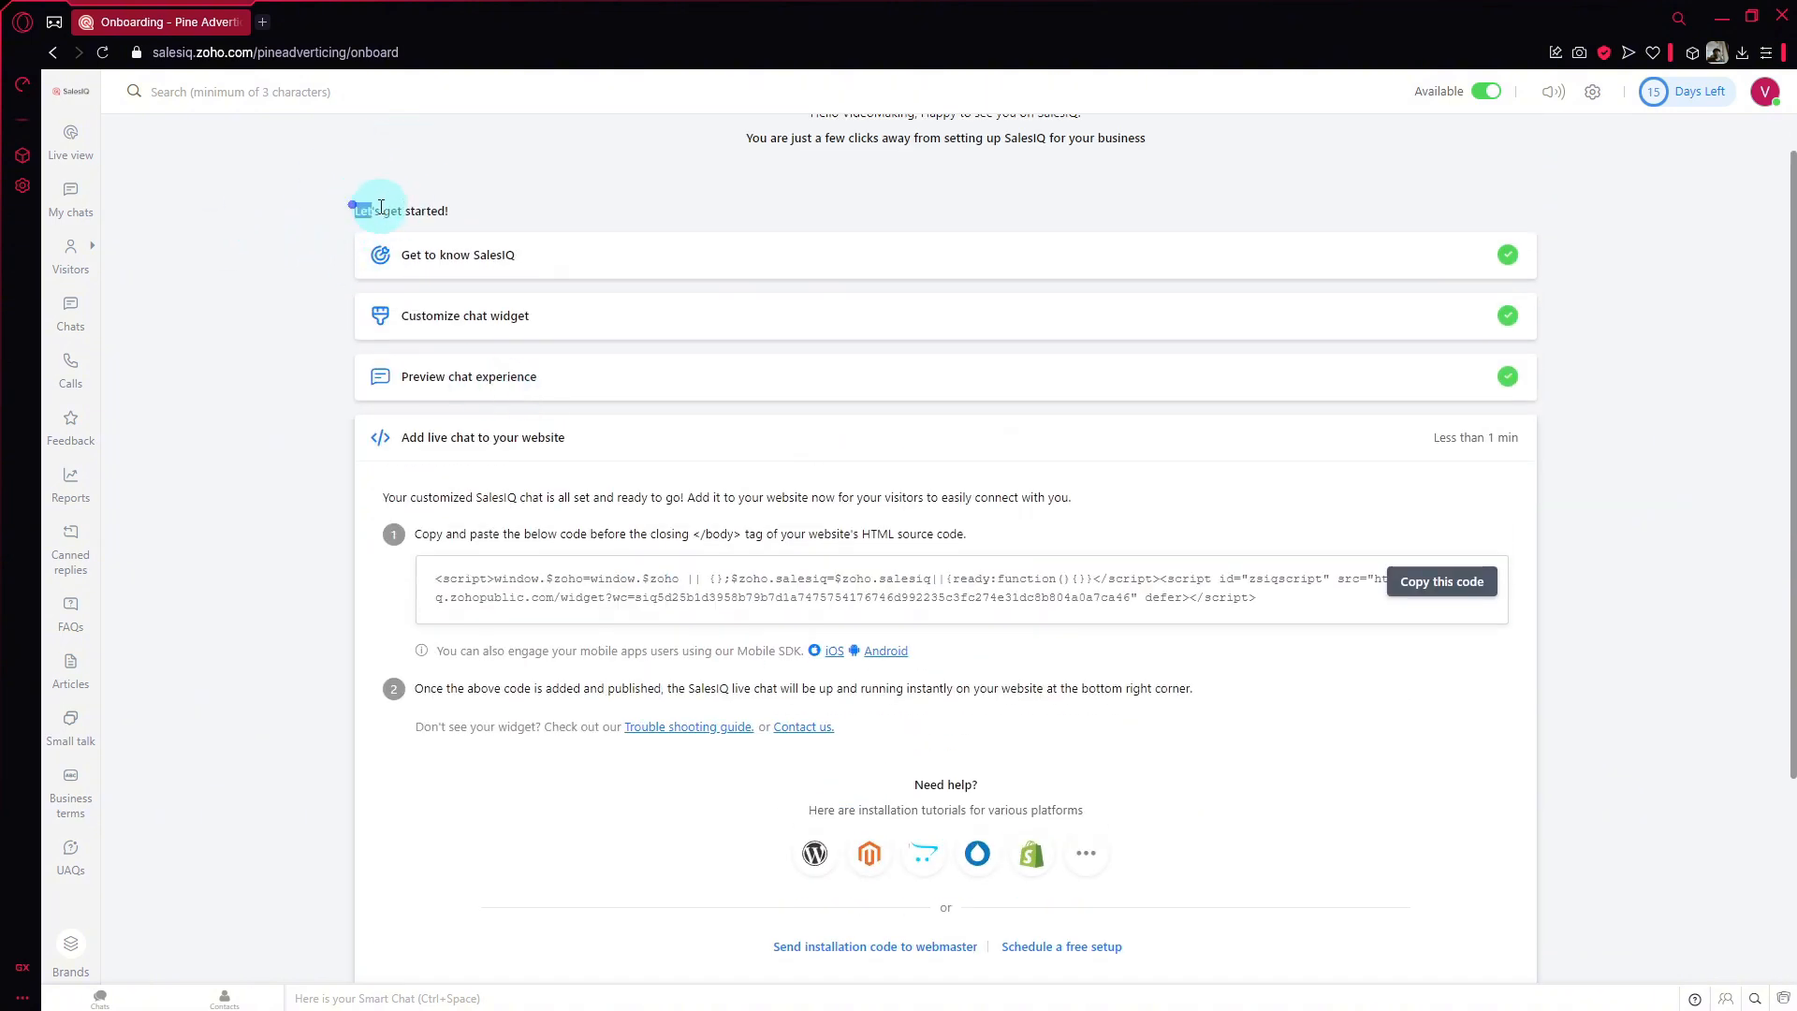
left_click_drag(381, 208, 498, 195)
left_click(498, 197)
scroll(498, 200, "up", 1)
scroll(782, 454, "down", 3)
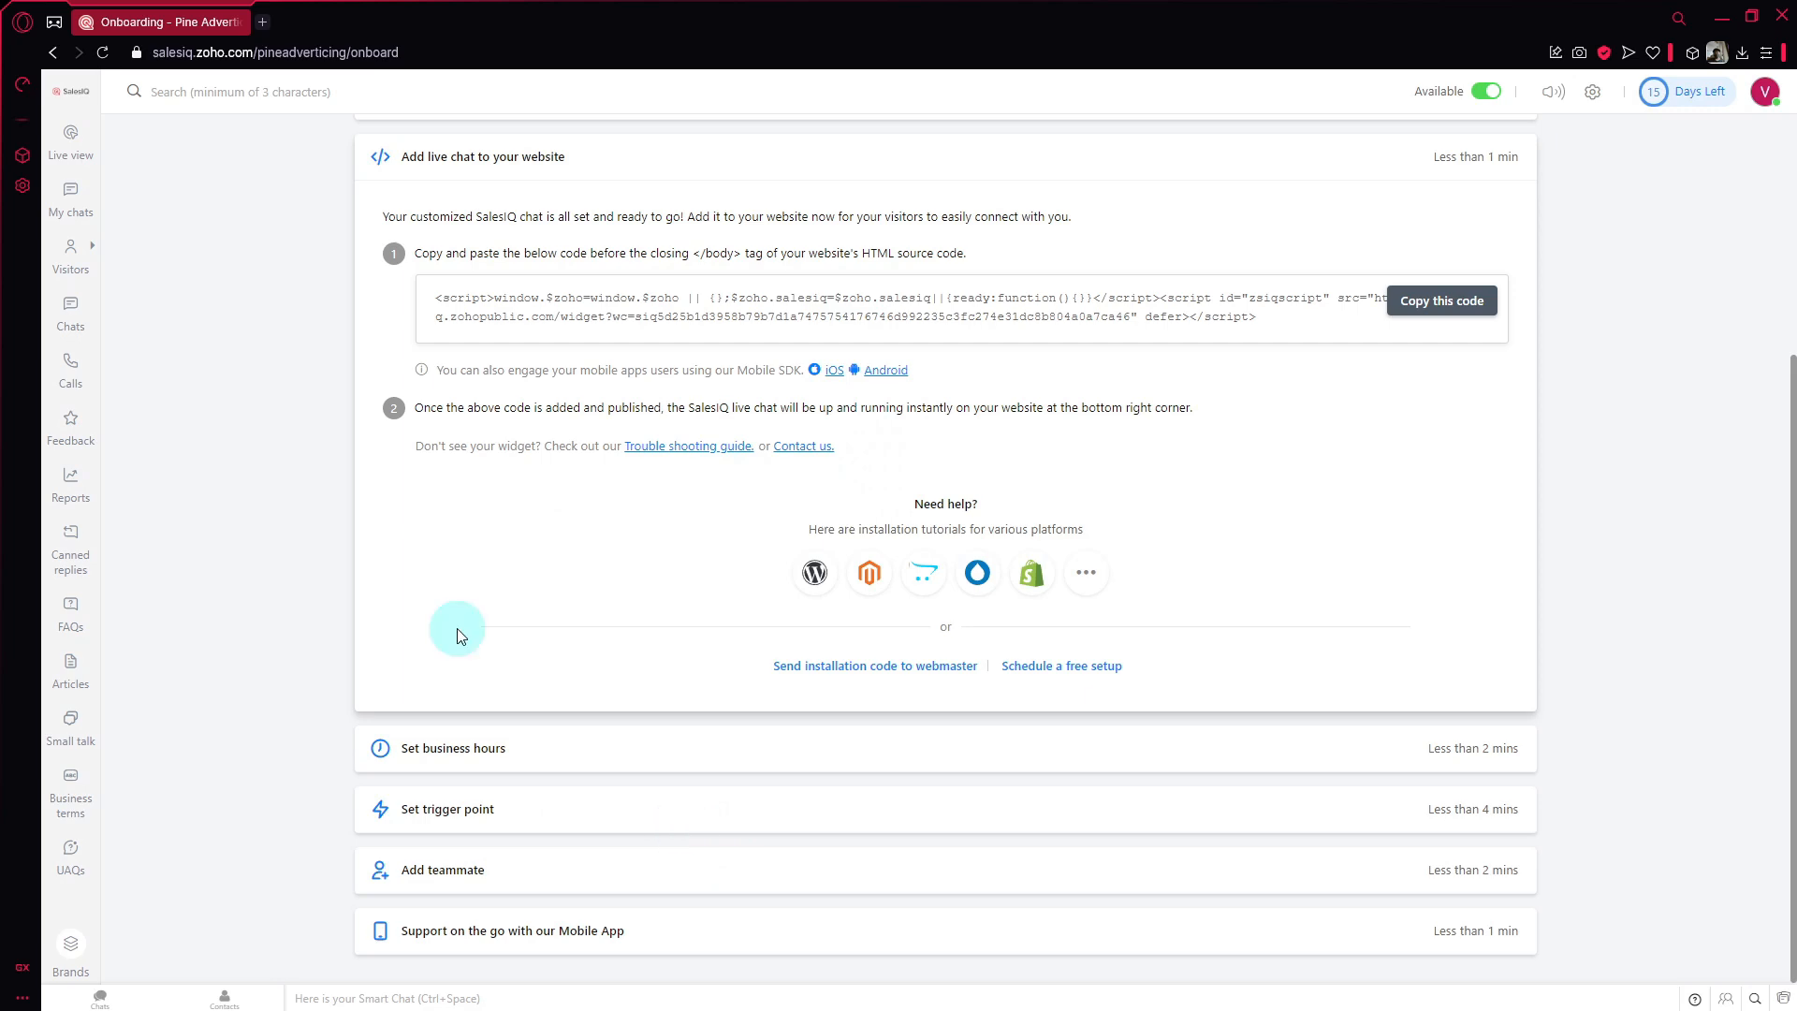
scroll(457, 627, "up", 4)
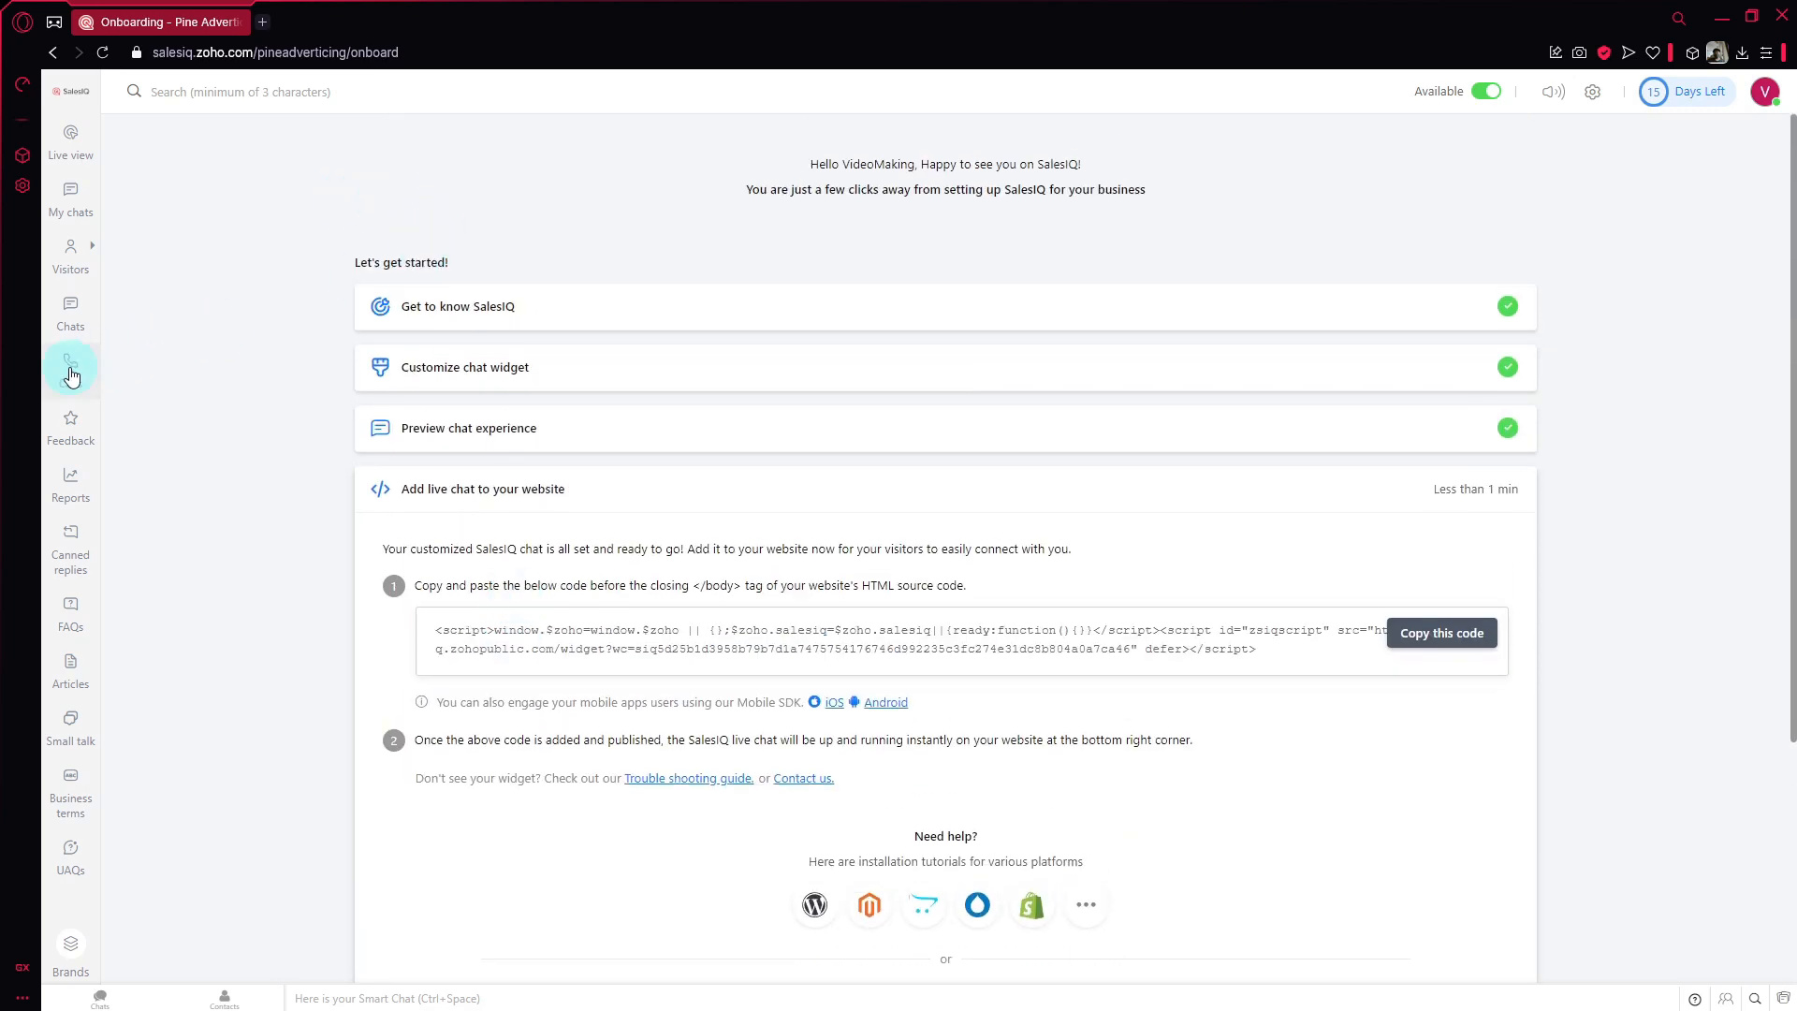